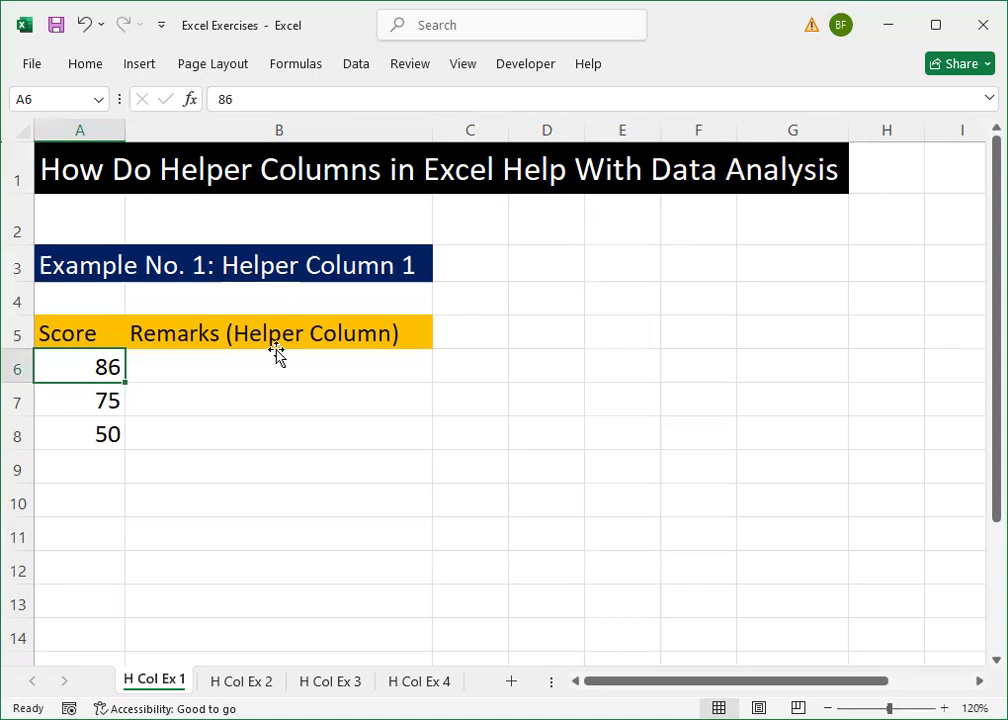
Begin an IF formula in B6 that returns "Pass with Distinction" when the score in A6 is greater than 80.
{"action": "left_click", "coordinate": [297, 372]}
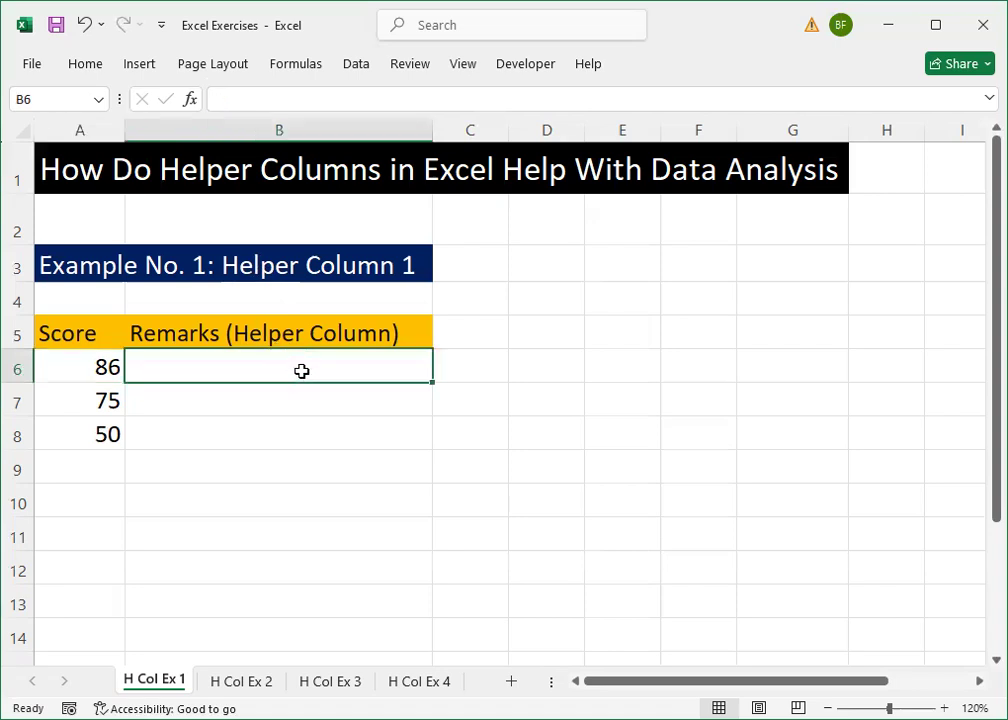
{"action": "left_click", "coordinate": [108, 369]}
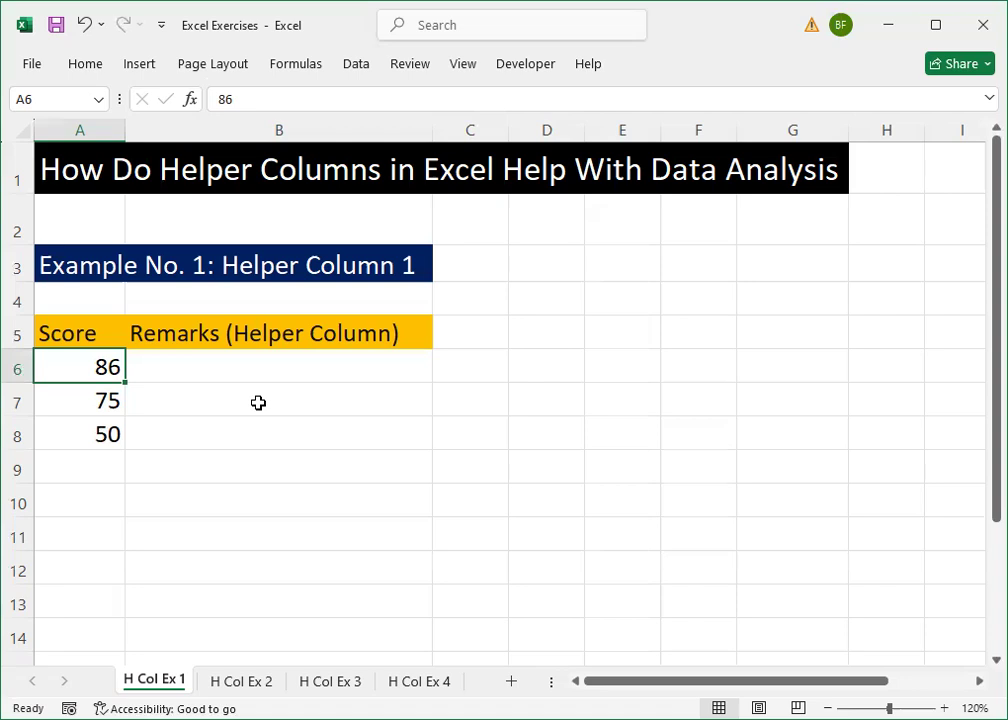
{"action": "key", "text": "Right"}
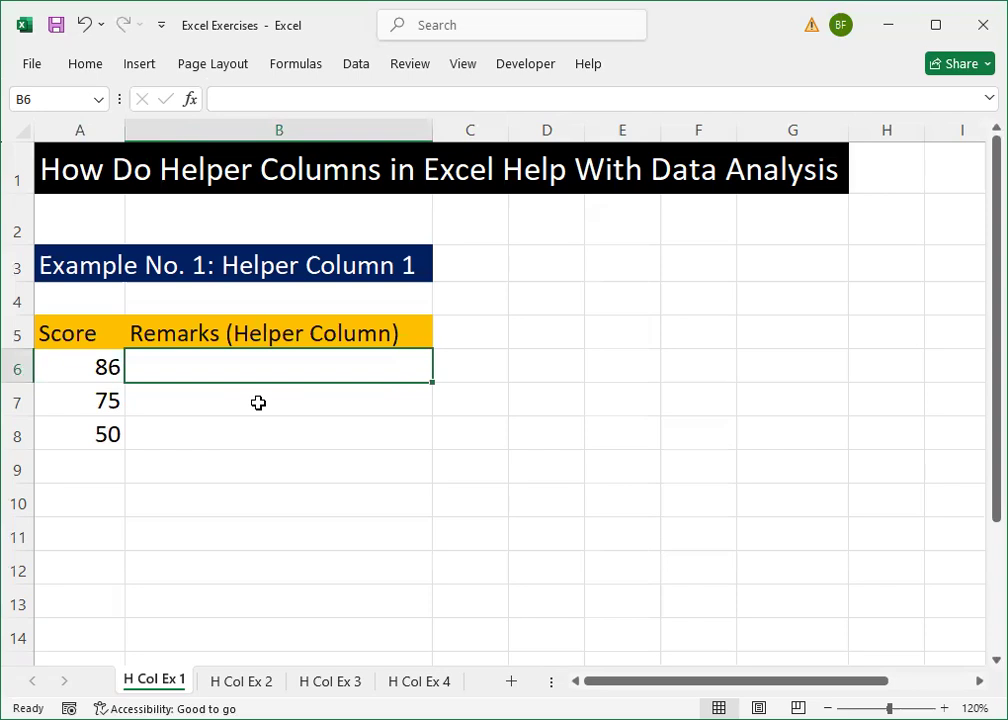
{"action": "type", "text": "="}
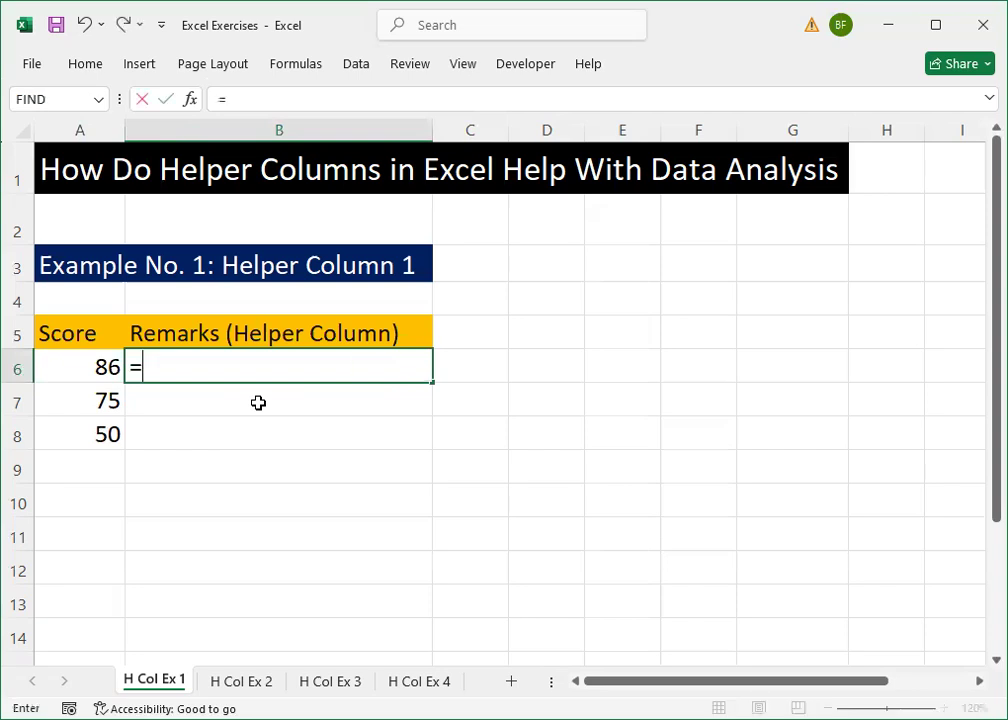
{"action": "type", "text": "if"}
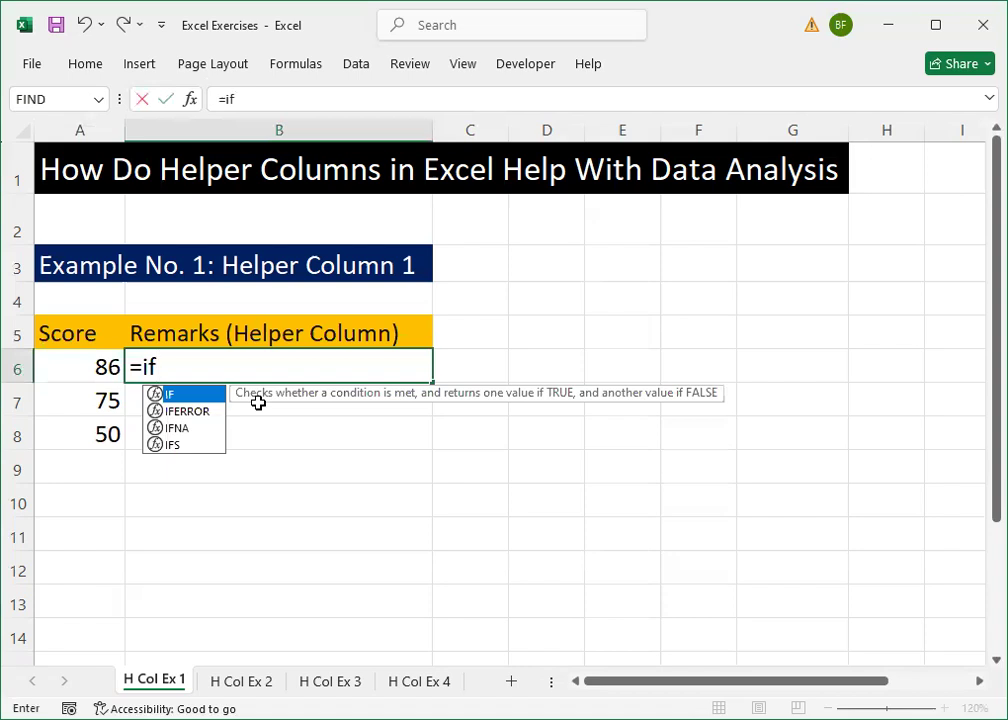
{"action": "key", "text": "Tab"}
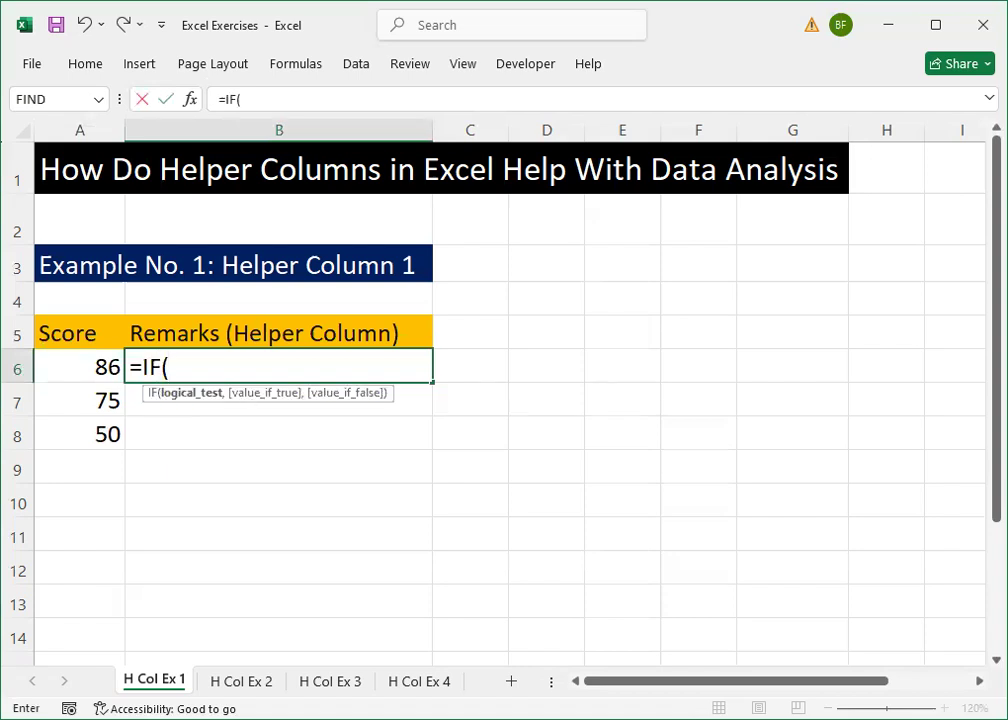
{"action": "left_click", "coordinate": [84, 366]}
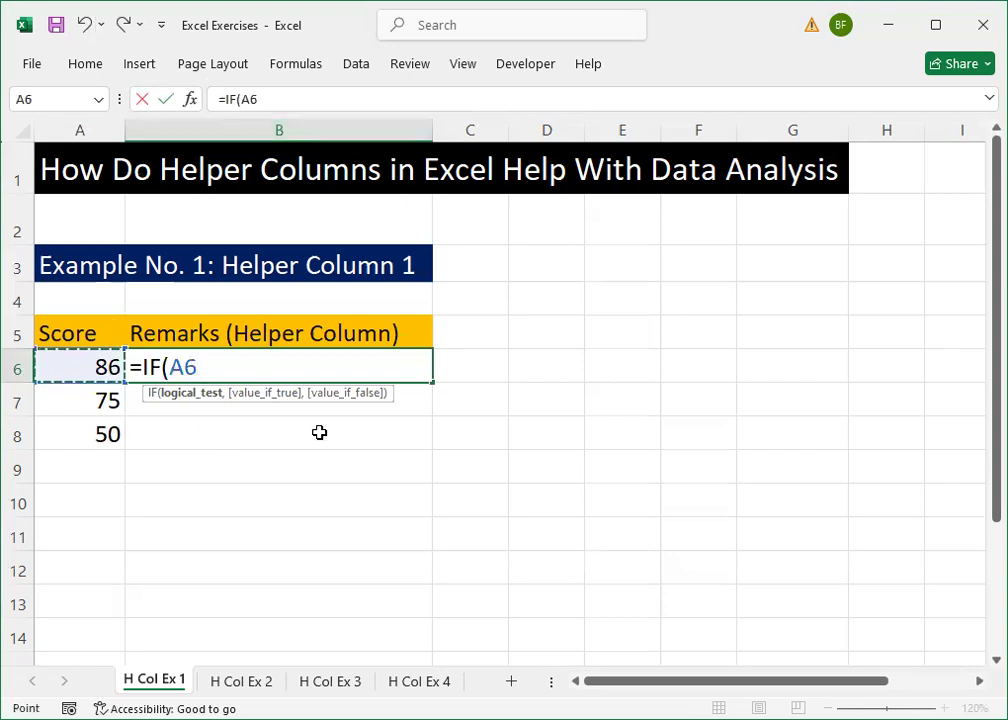
{"action": "type", "text": ">80"}
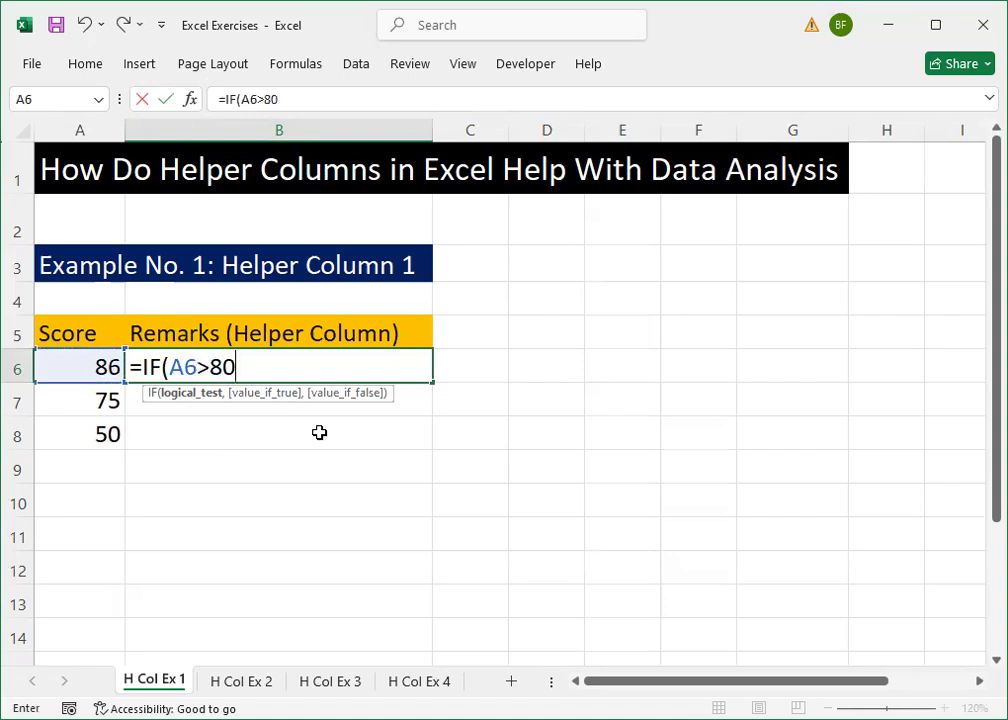
{"action": "type", "text": ",\""}
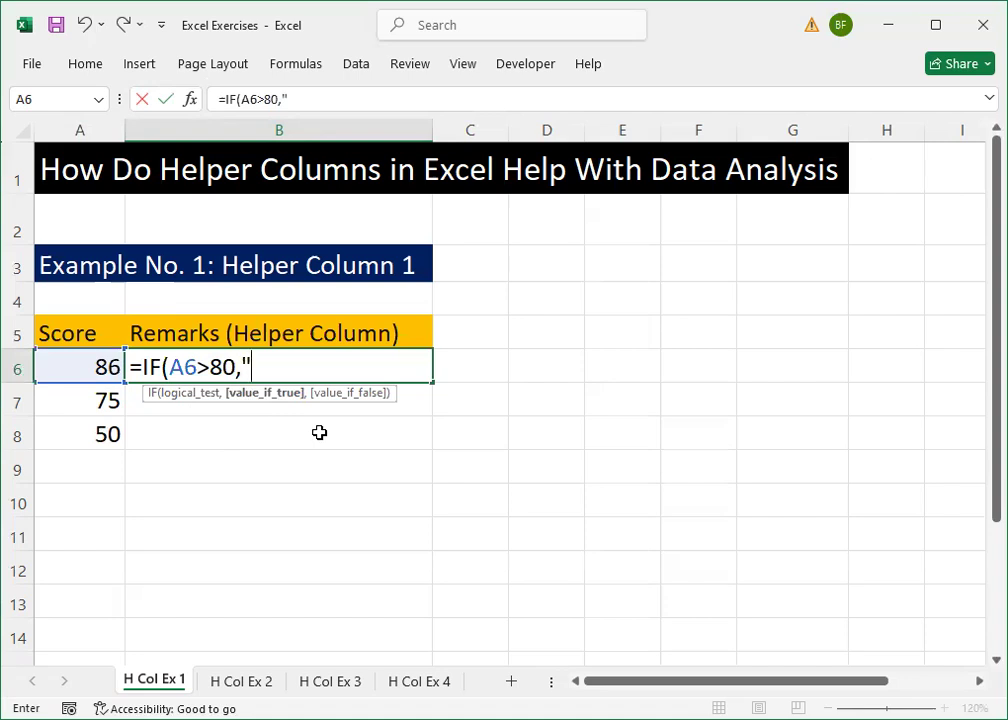
{"action": "type", "text": "Pass with Distinction"}
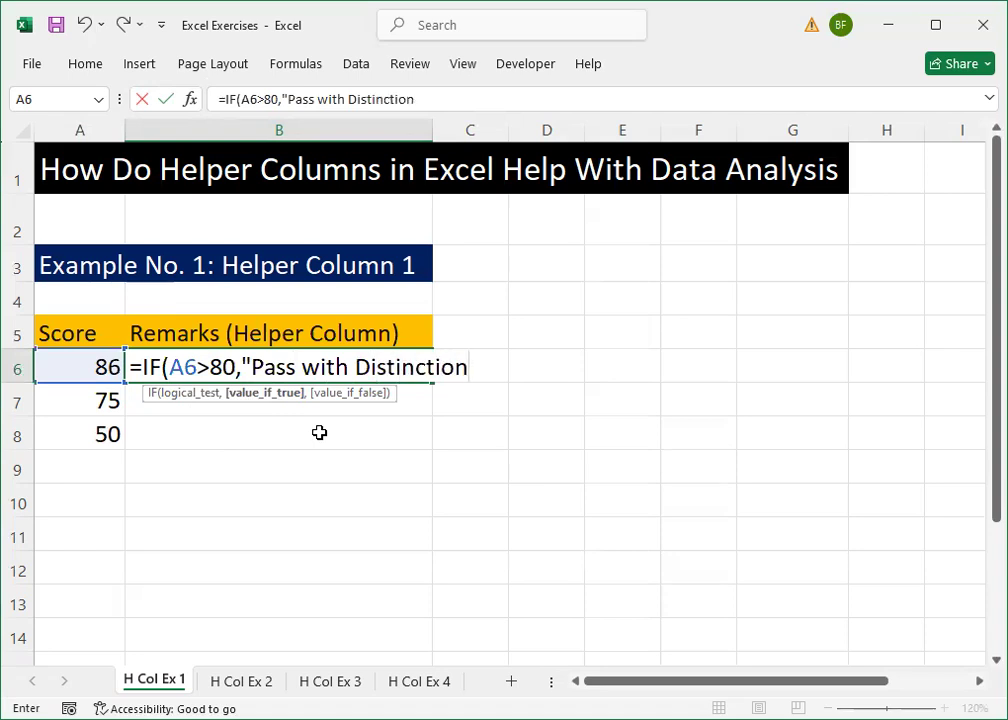
{"action": "type", "text": "\","}
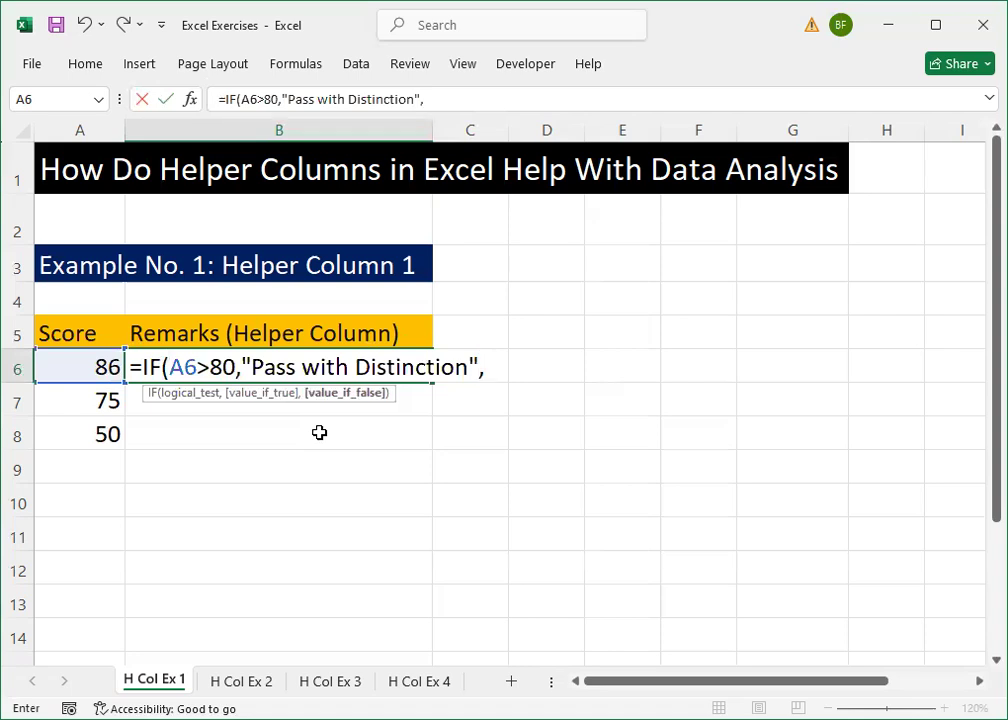
Complete the B6 formula with a nested IF that returns "Pass" when A6 is greater than 50 and "Fail" otherwise.
{"action": "type", "text": " if"}
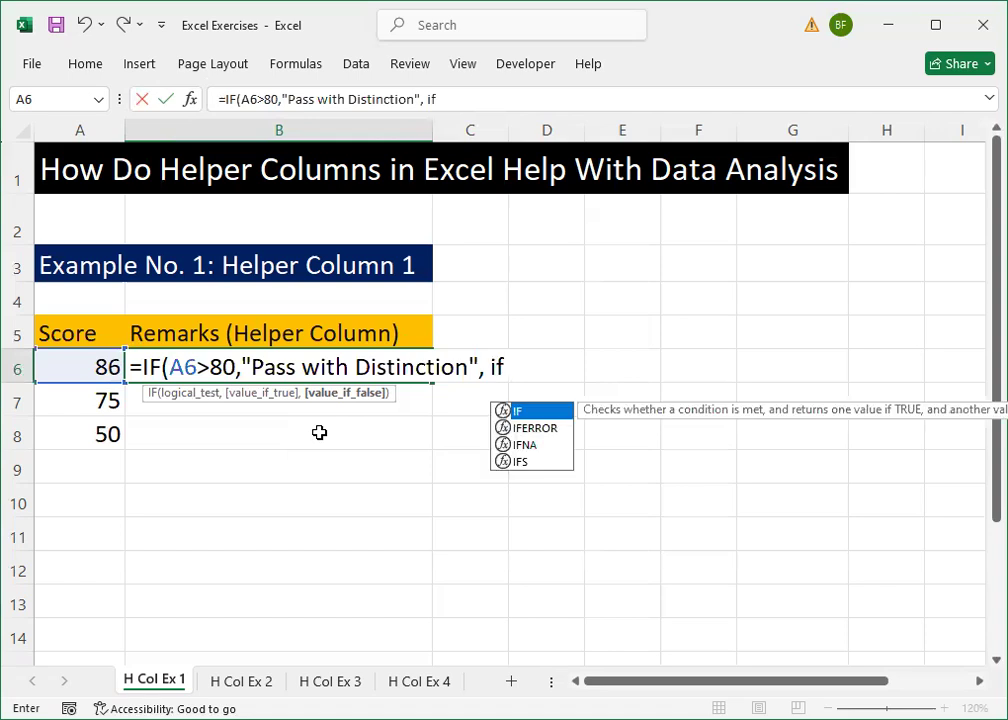
{"action": "key", "text": "Tab"}
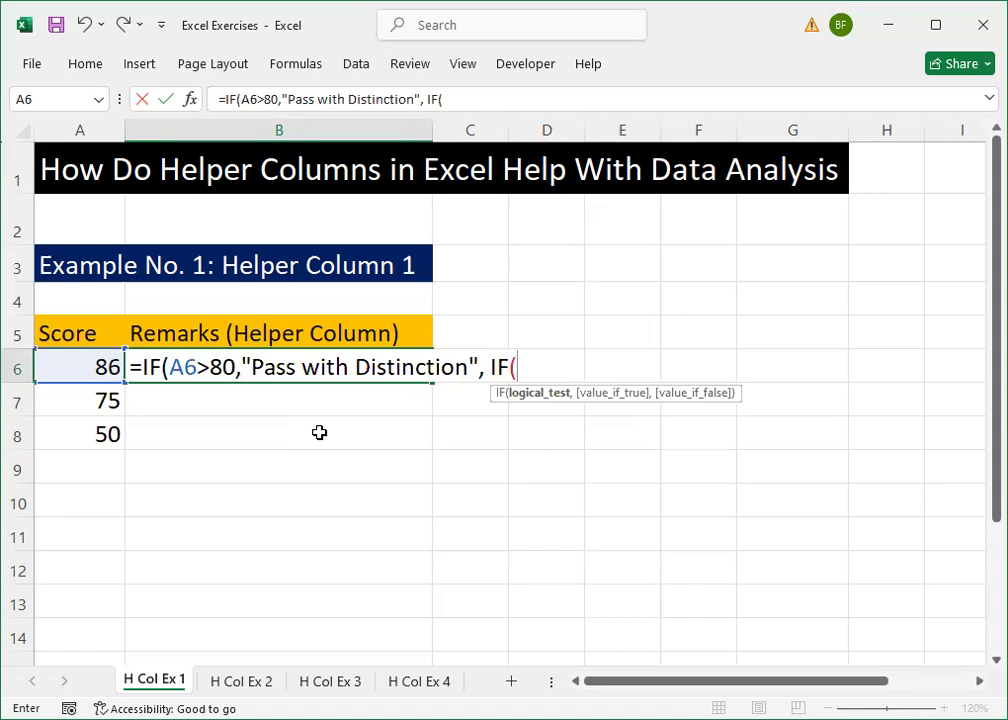
{"action": "left_click", "coordinate": [102, 368]}
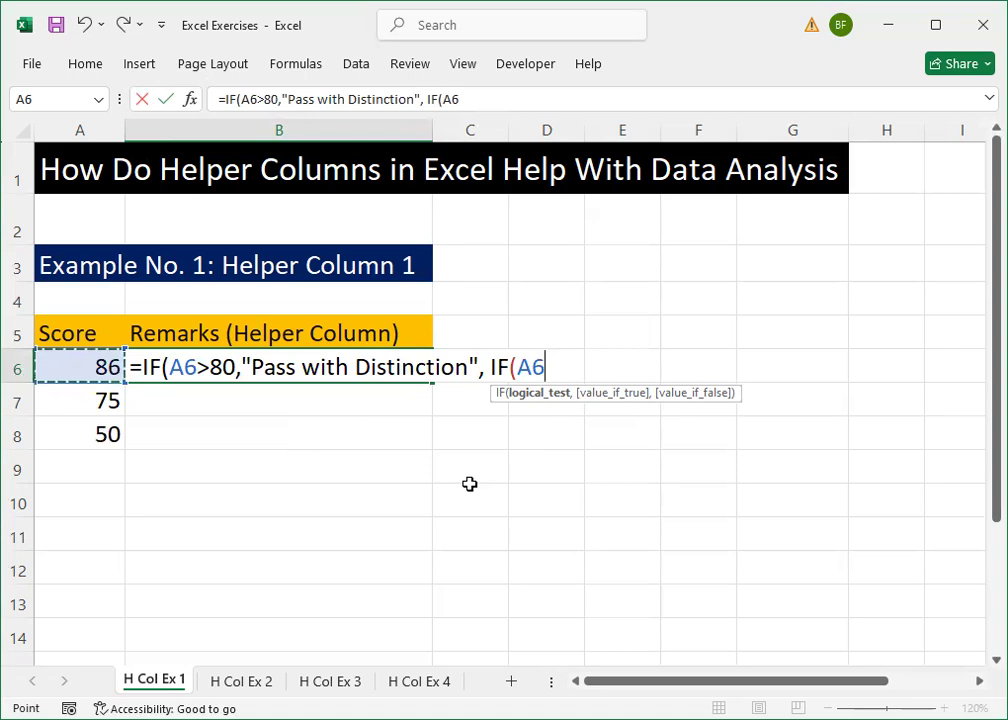
{"action": "type", "text": ">50"}
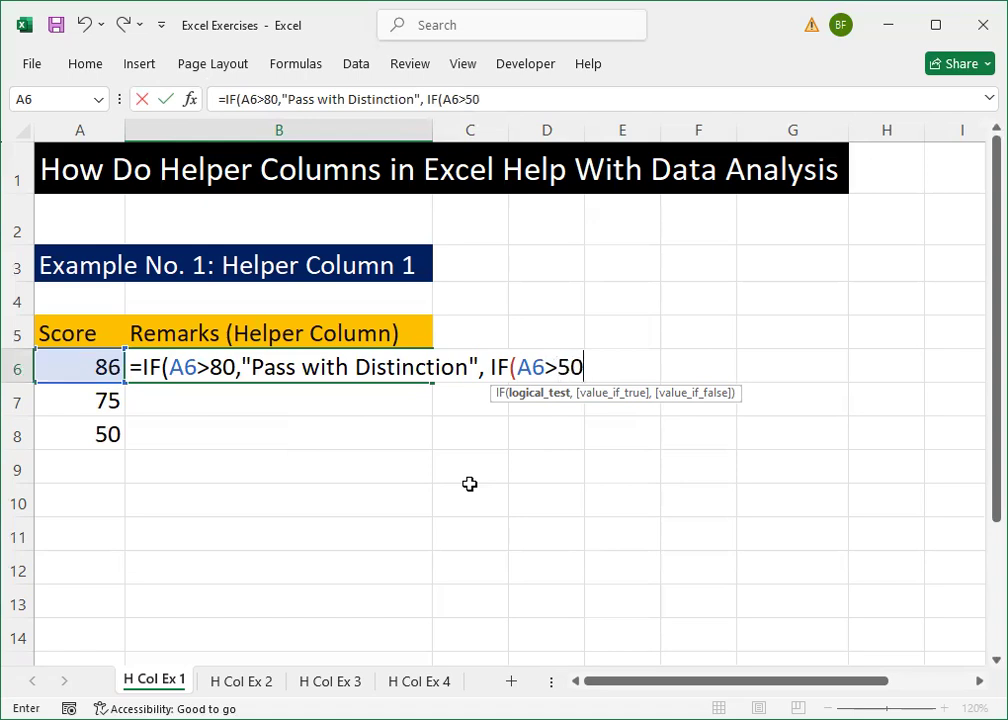
{"action": "type", "text": ",\""}
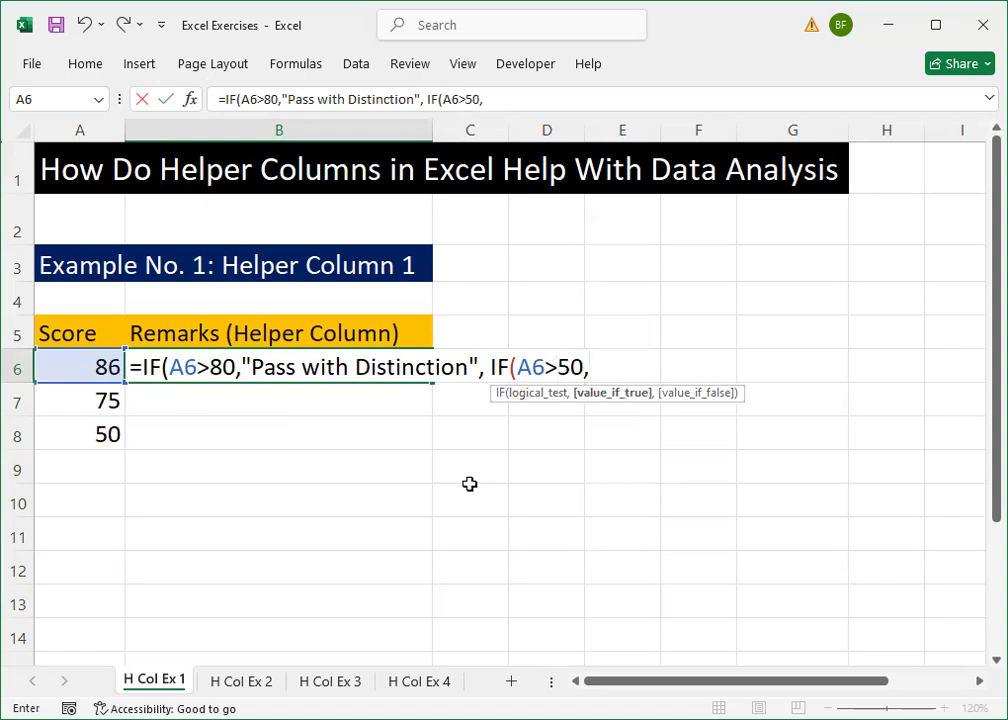
{"action": "type", "text": "Pass\","}
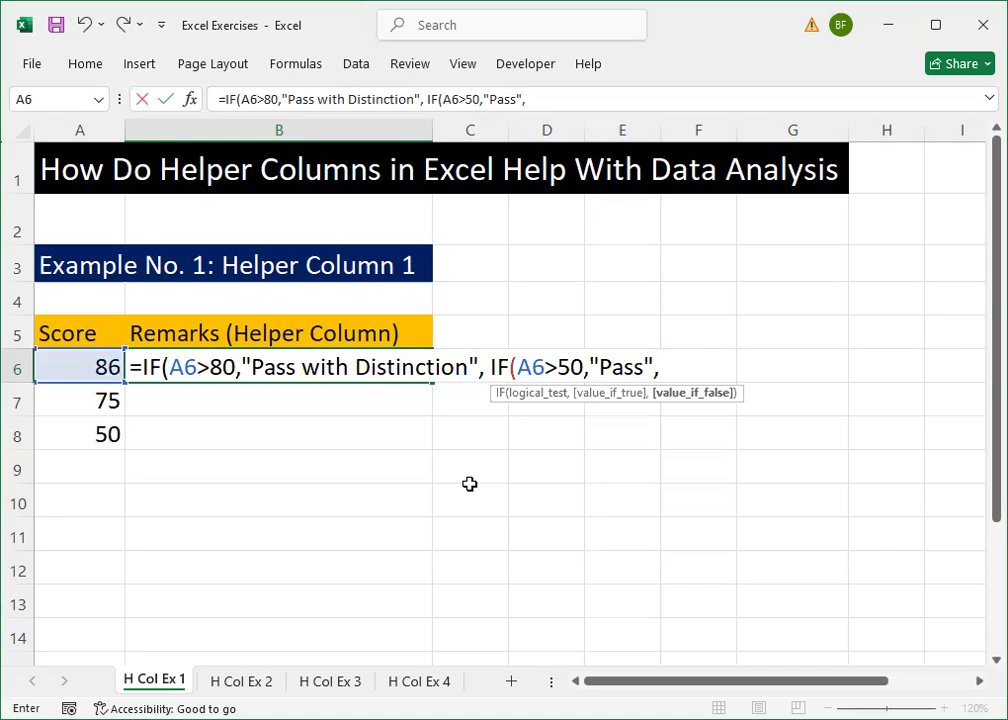
{"action": "type", "text": "\""}
{"action": "type", "text": "Fa"}
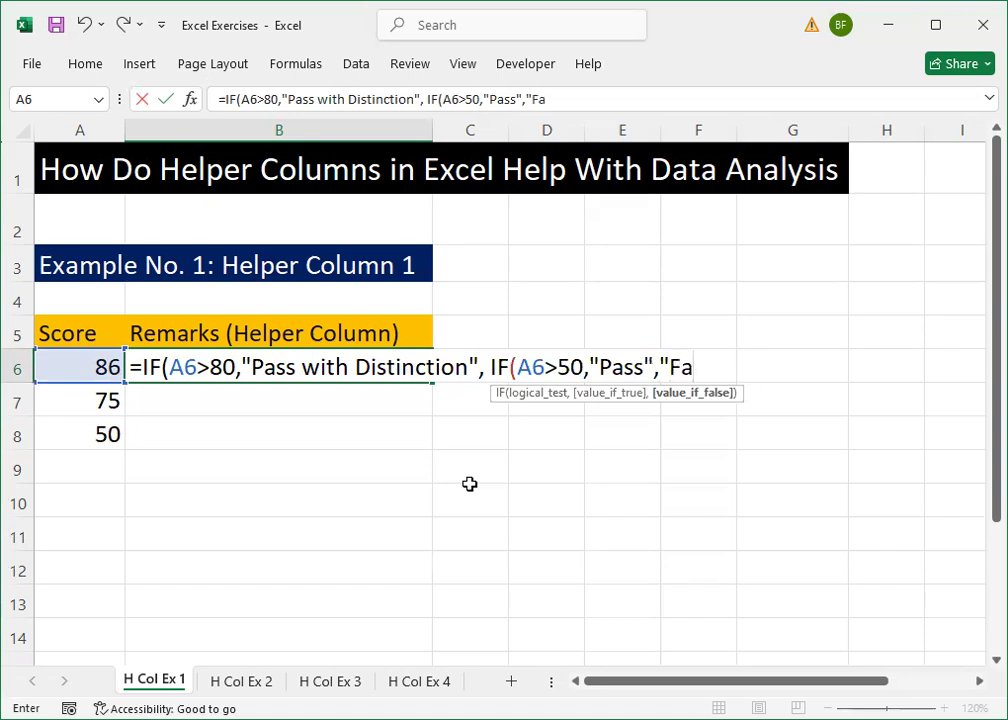
{"action": "type", "text": "il\"))"}
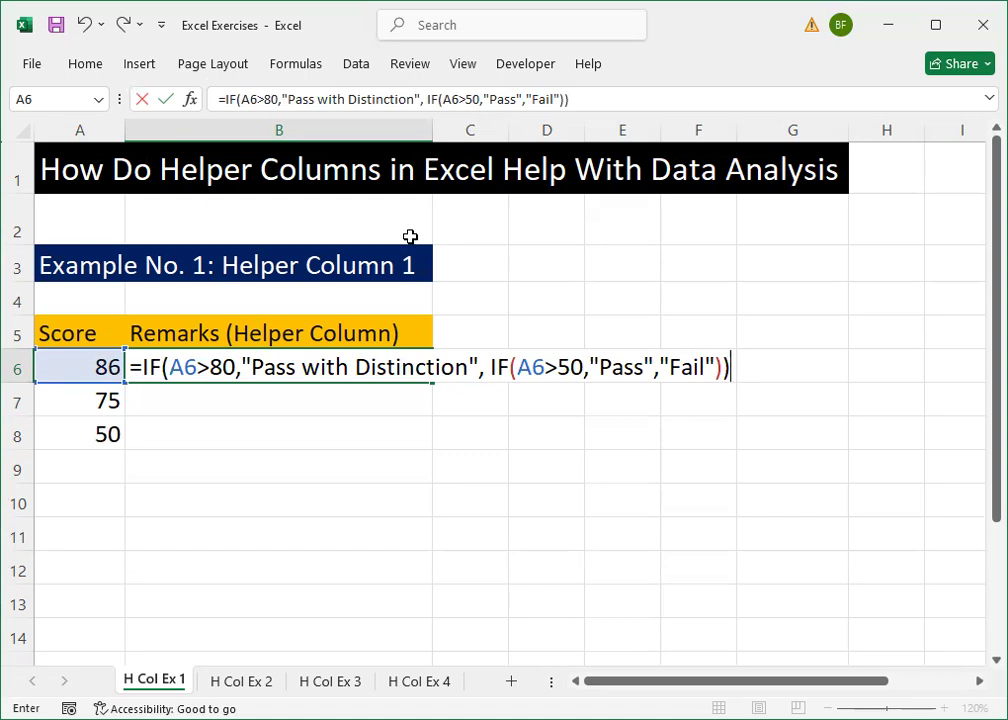
{"action": "key", "text": "Return"}
Copy the B6 remarks formula down through B8 and check the remarks against the scores.
{"action": "key", "text": "Up"}
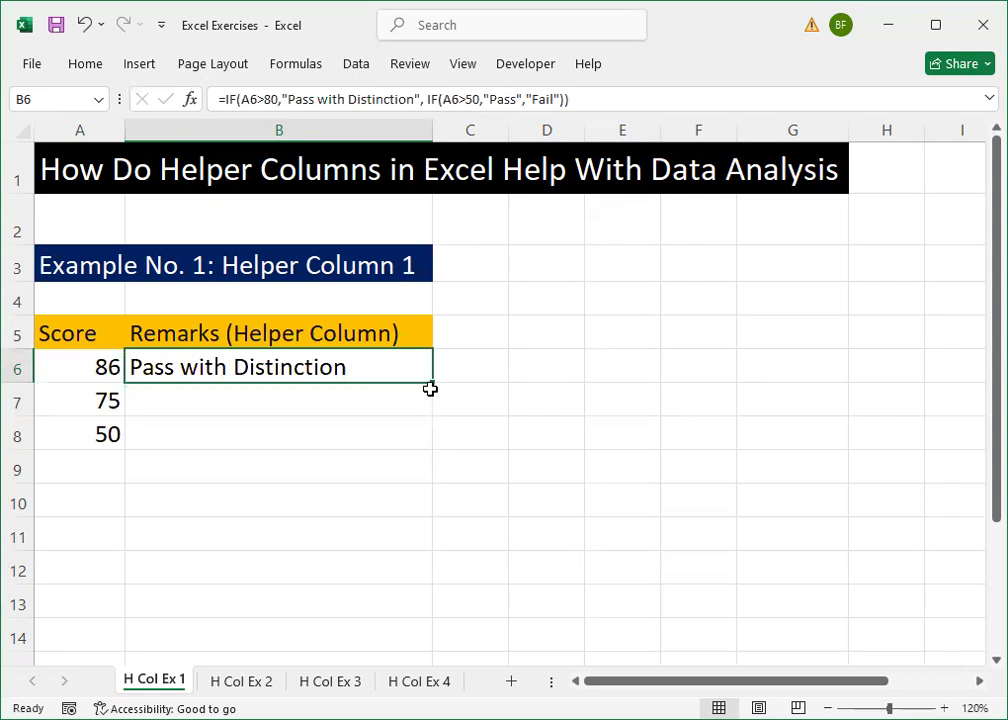
{"action": "left_click_drag", "start_coordinate": [433, 382], "coordinate": [439, 450]}
{"action": "left_click", "coordinate": [211, 399]}
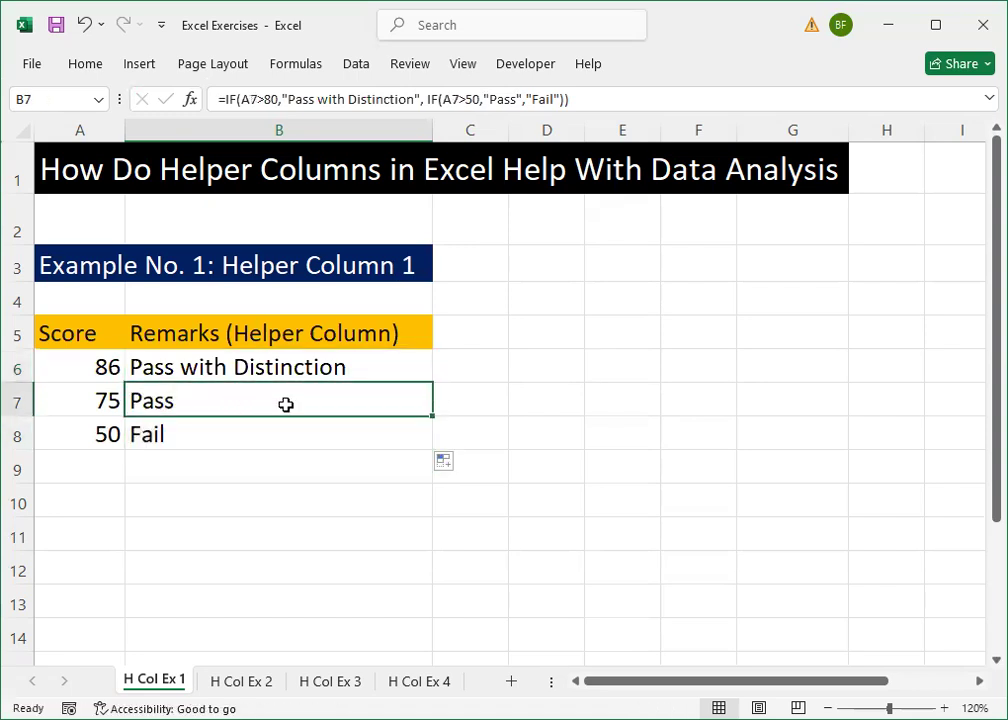
{"action": "left_click", "coordinate": [209, 428]}
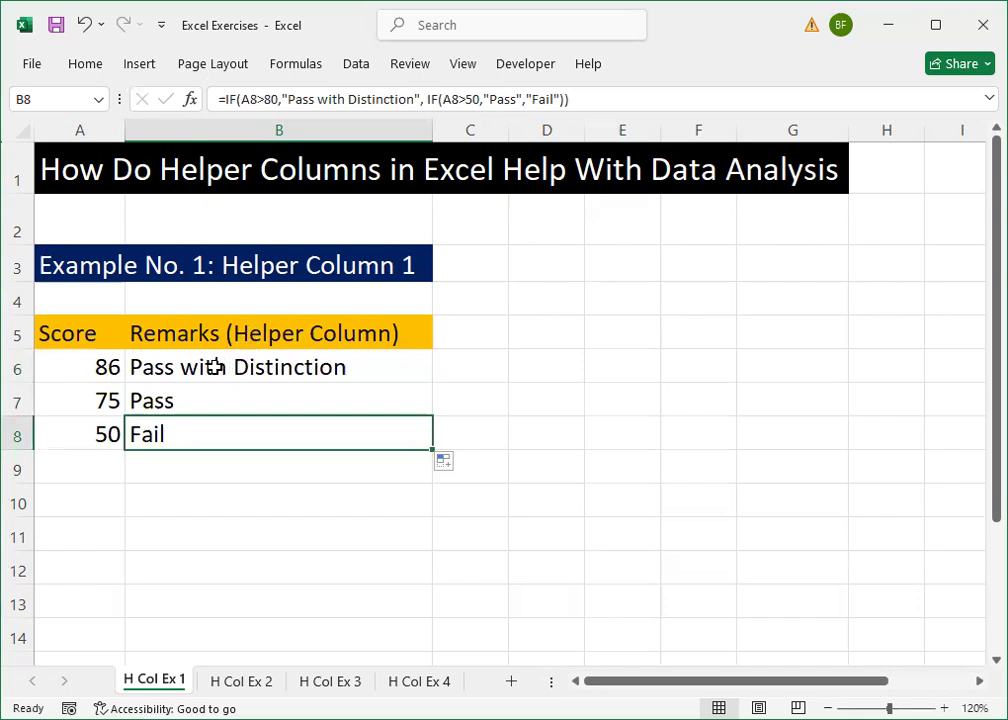
{"action": "left_click", "coordinate": [105, 367]}
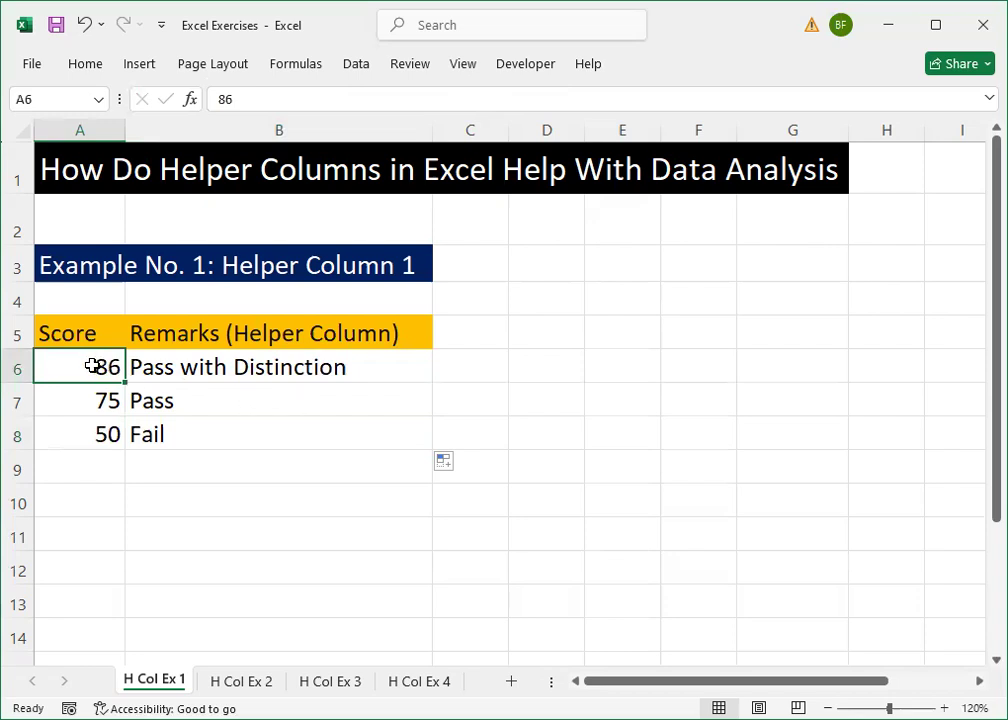
{"action": "left_click_drag", "start_coordinate": [96, 365], "coordinate": [101, 425]}
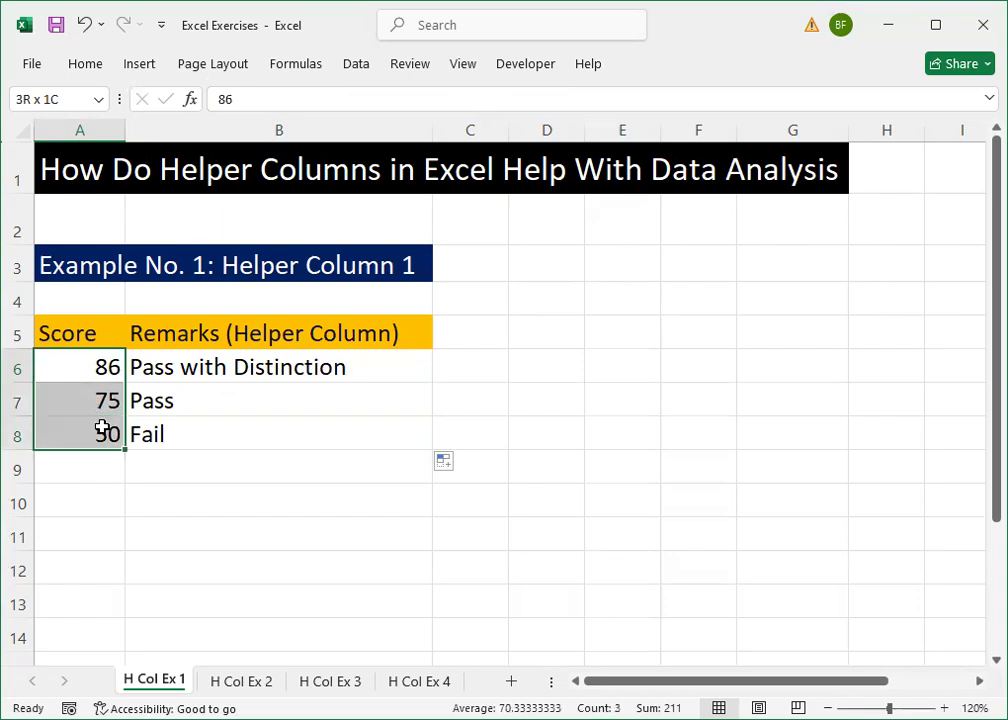
{"action": "left_click", "coordinate": [103, 368]}
{"action": "left_click", "coordinate": [197, 367]}
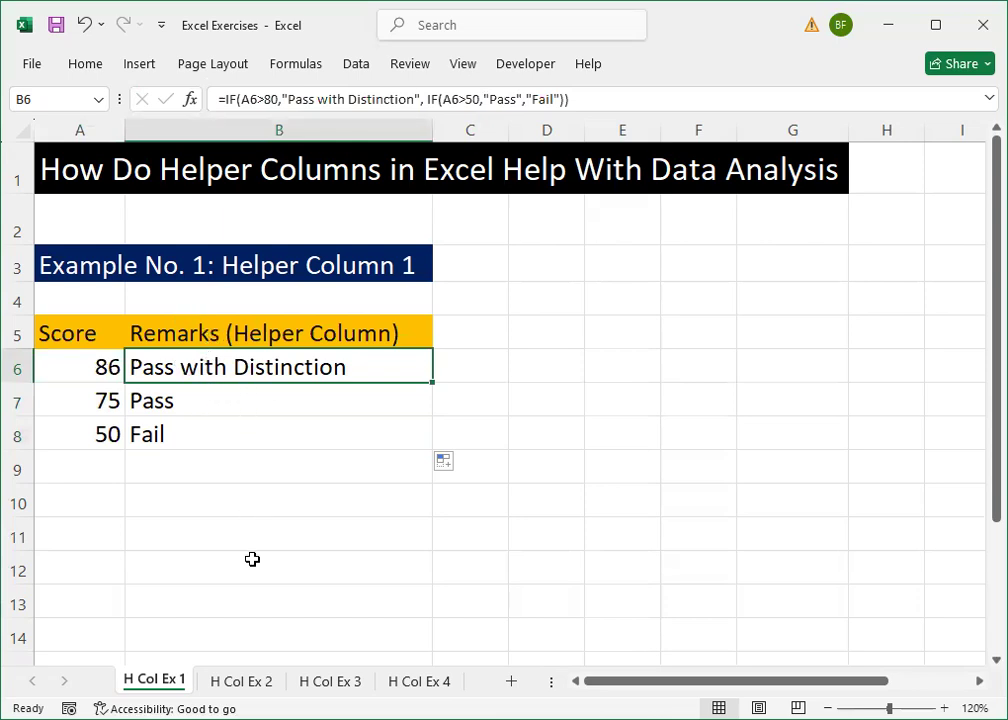
On the H Col Ex 2 sheet, start a LEFT formula in B5 that uses the full name in A5 as its text.
{"action": "left_click", "coordinate": [240, 681]}
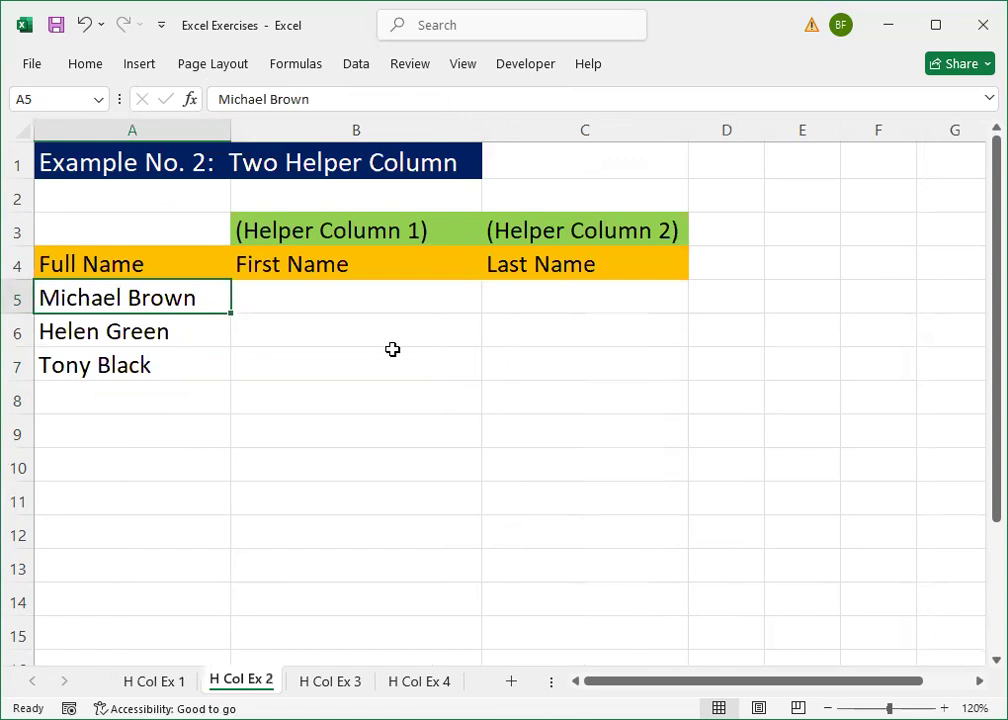
{"action": "key", "text": "Right"}
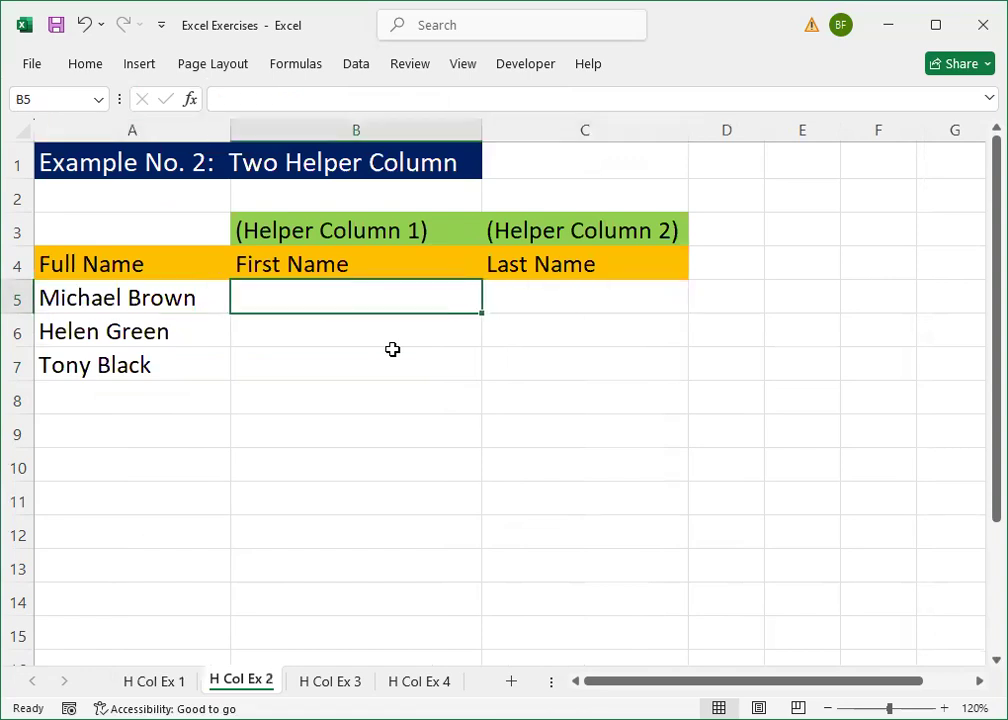
{"action": "key", "text": "Right"}
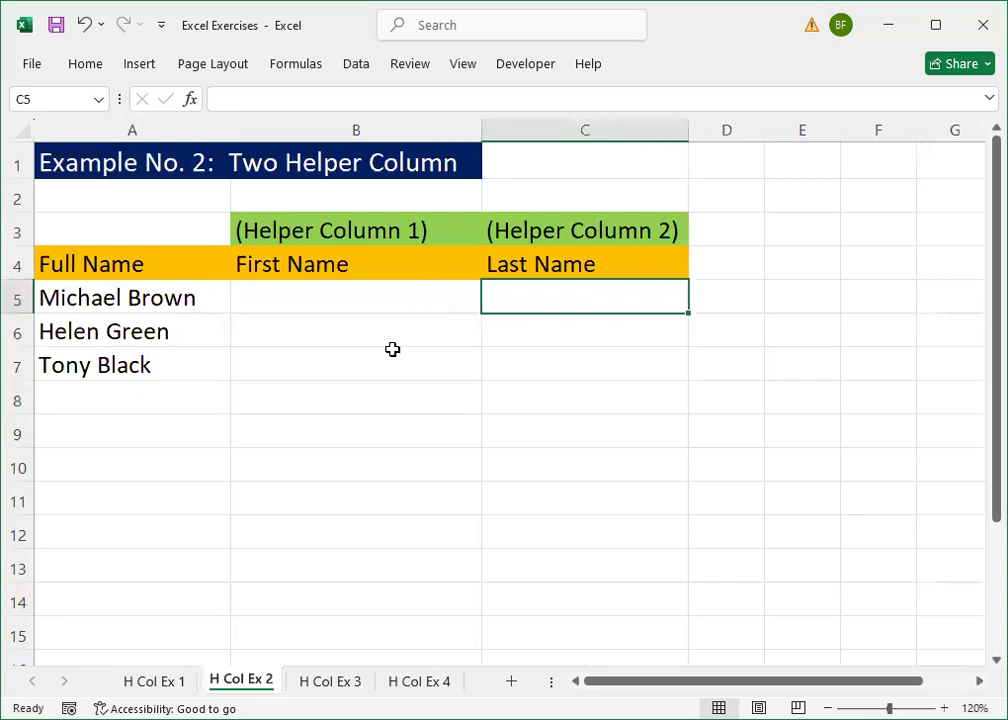
{"action": "key", "text": "Left"}
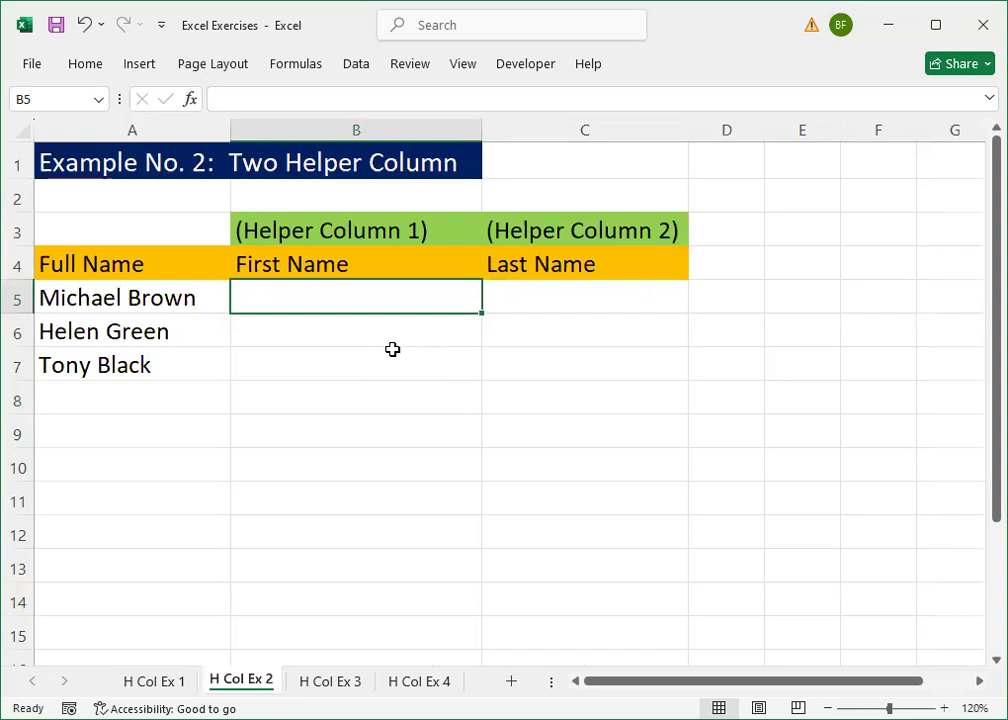
{"action": "type", "text": "="}
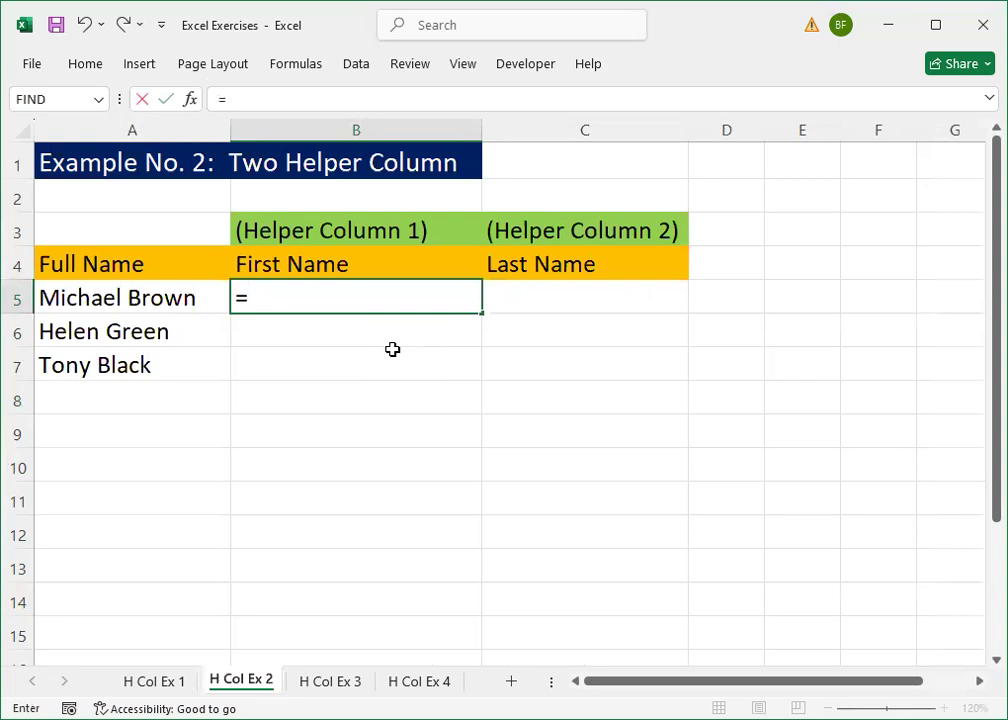
{"action": "type", "text": "LEFT("}
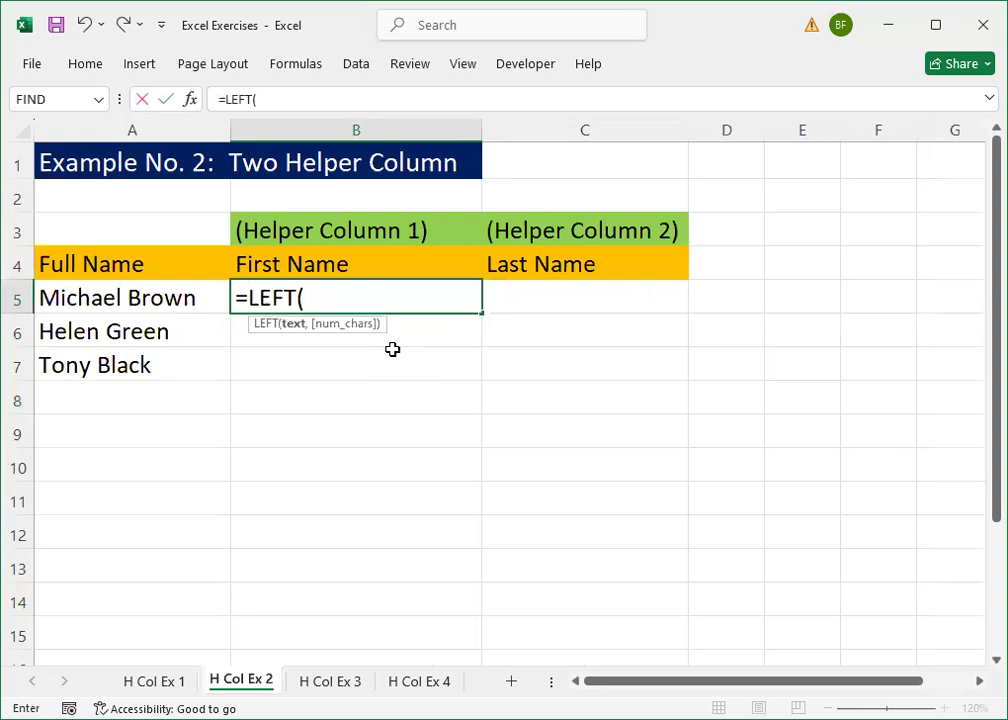
{"action": "left_click", "coordinate": [146, 296]}
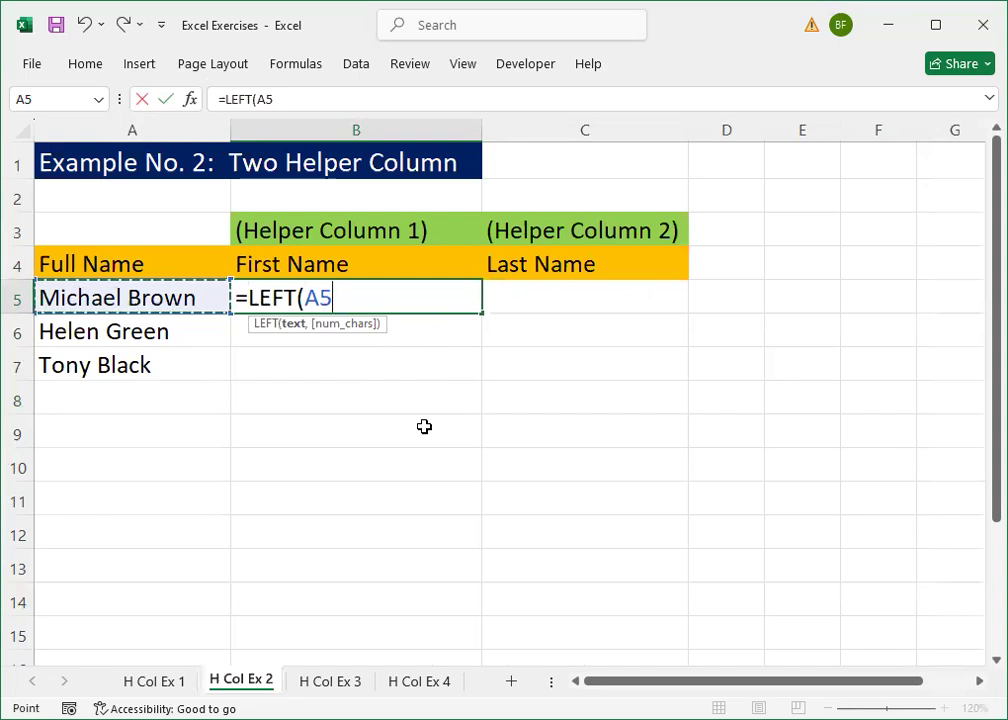
Nest a FIND function as the character count of the B5 LEFT formula, searching for a space within A5.
{"action": "type", "text": ", find"}
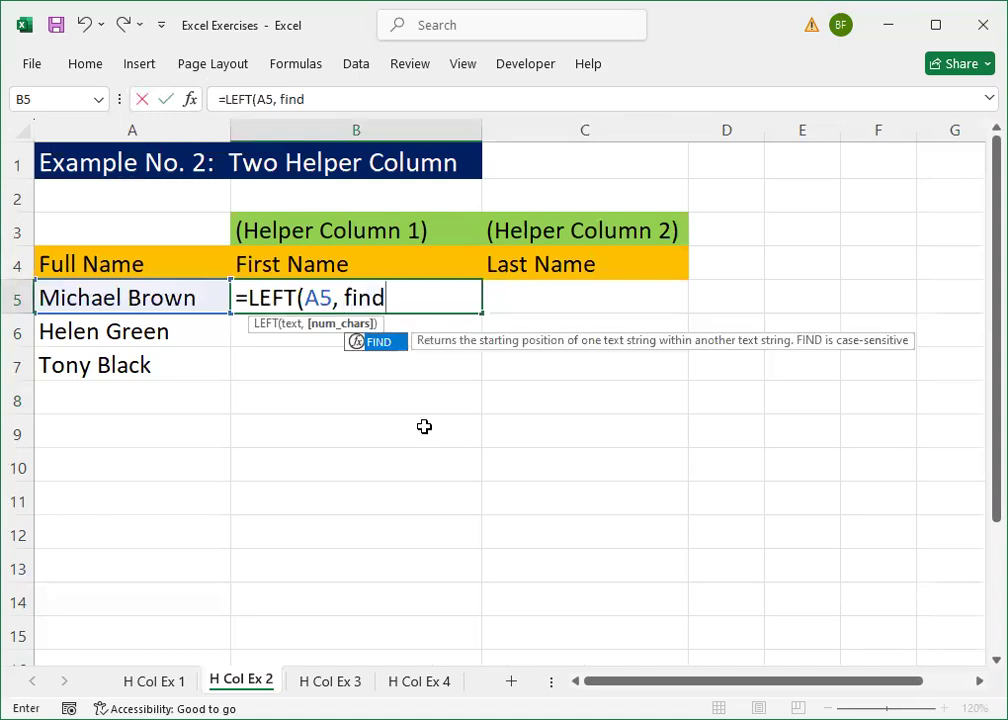
{"action": "key", "text": "Tab"}
{"action": "type", "text": "\""}
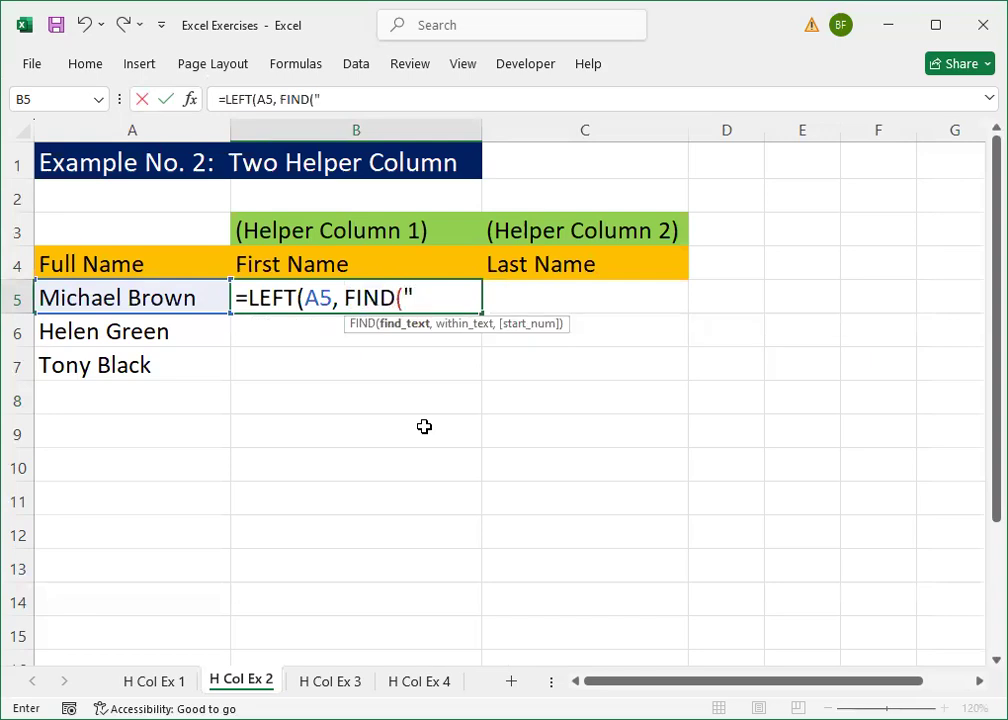
{"action": "type", "text": " \""}
{"action": "type", "text": ","}
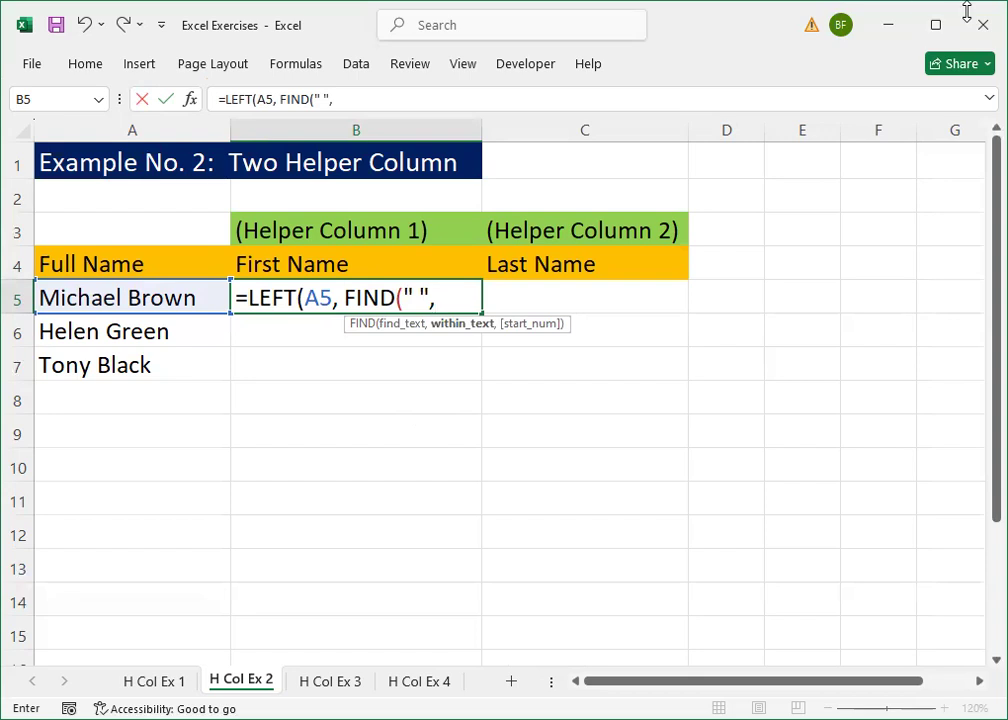
{"action": "left_click", "coordinate": [110, 302]}
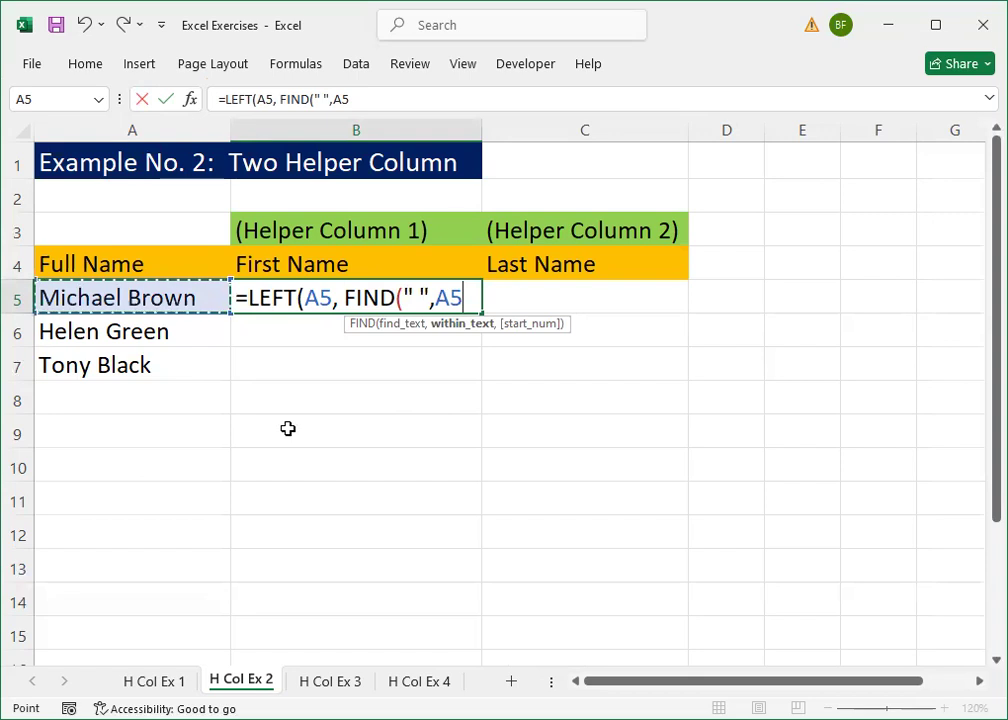
Finish the B5 formula by subtracting 1 from the FIND result, and copy it down through B7.
{"action": "type", "text": ")-1"}
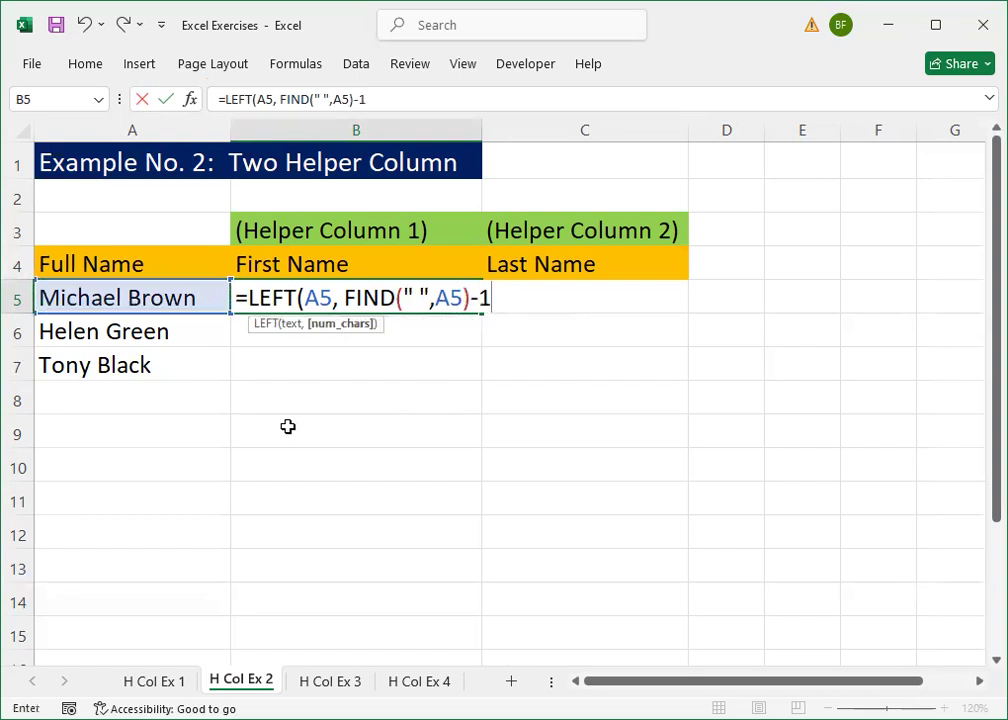
{"action": "key", "text": "Return"}
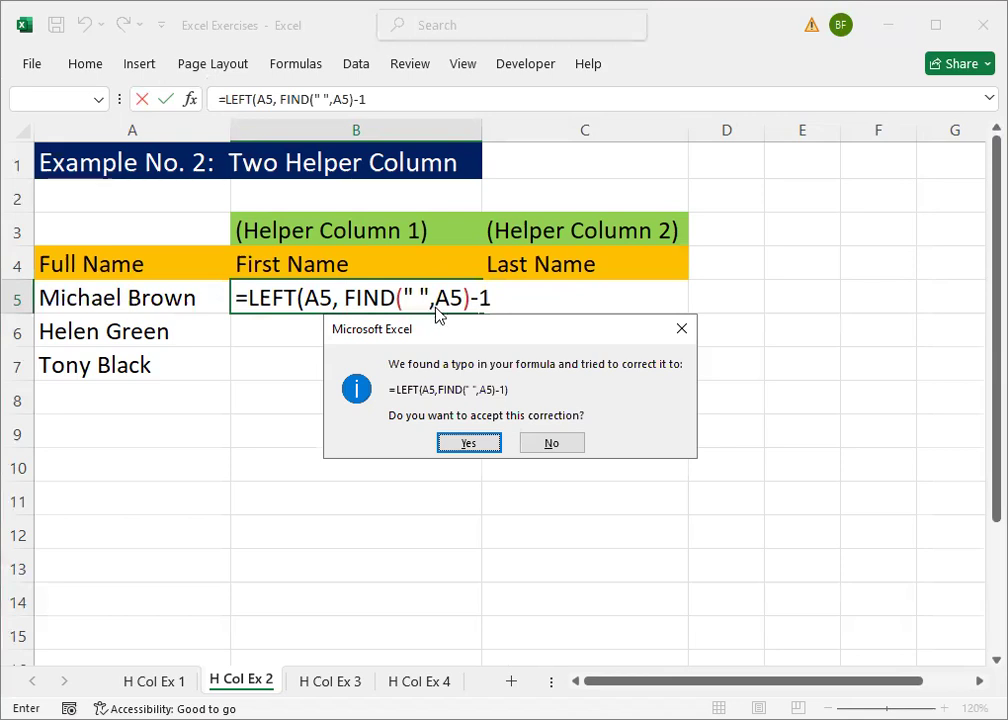
{"action": "left_click", "coordinate": [469, 443]}
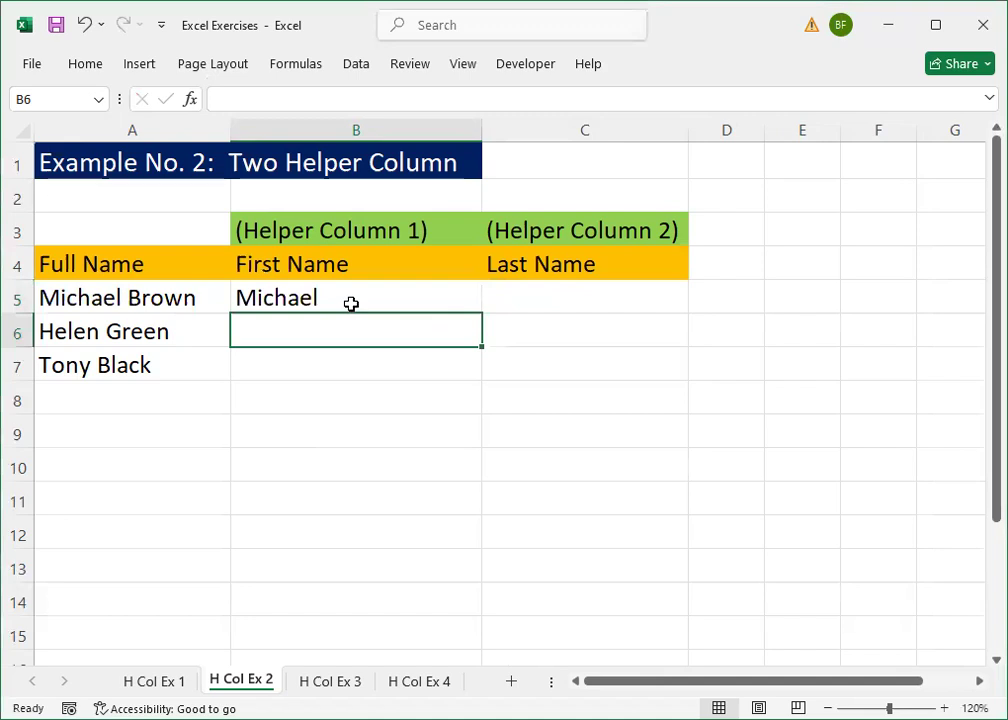
{"action": "left_click", "coordinate": [351, 301]}
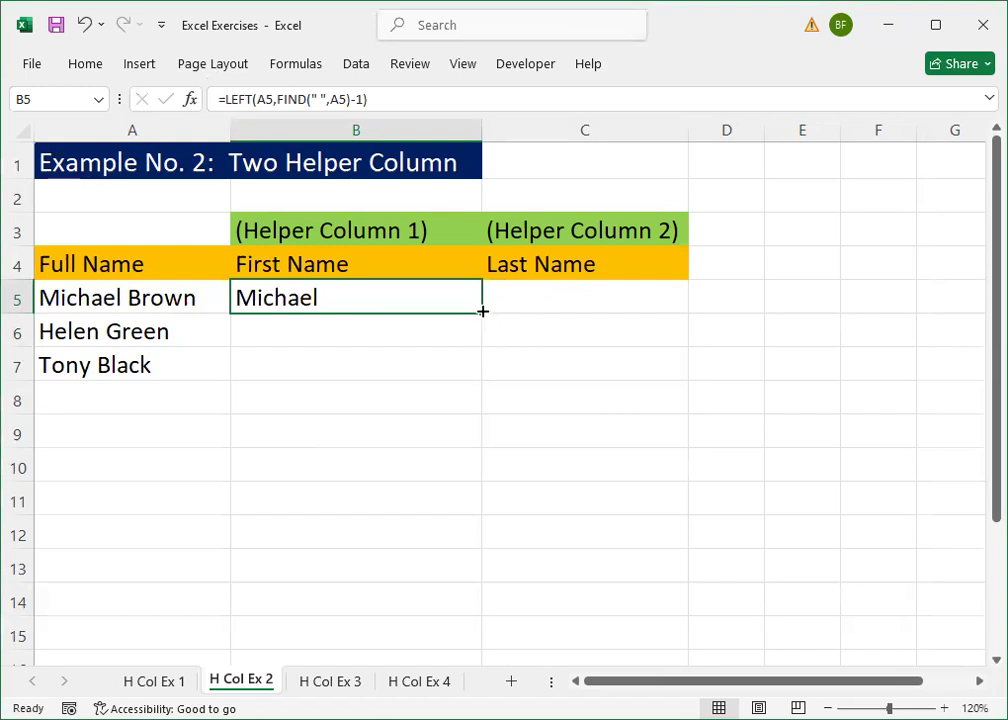
{"action": "left_click_drag", "start_coordinate": [482, 311], "coordinate": [481, 380]}
Start a RIGHT formula in C5 that uses the full name in A5 as its text.
{"action": "left_click", "coordinate": [594, 299]}
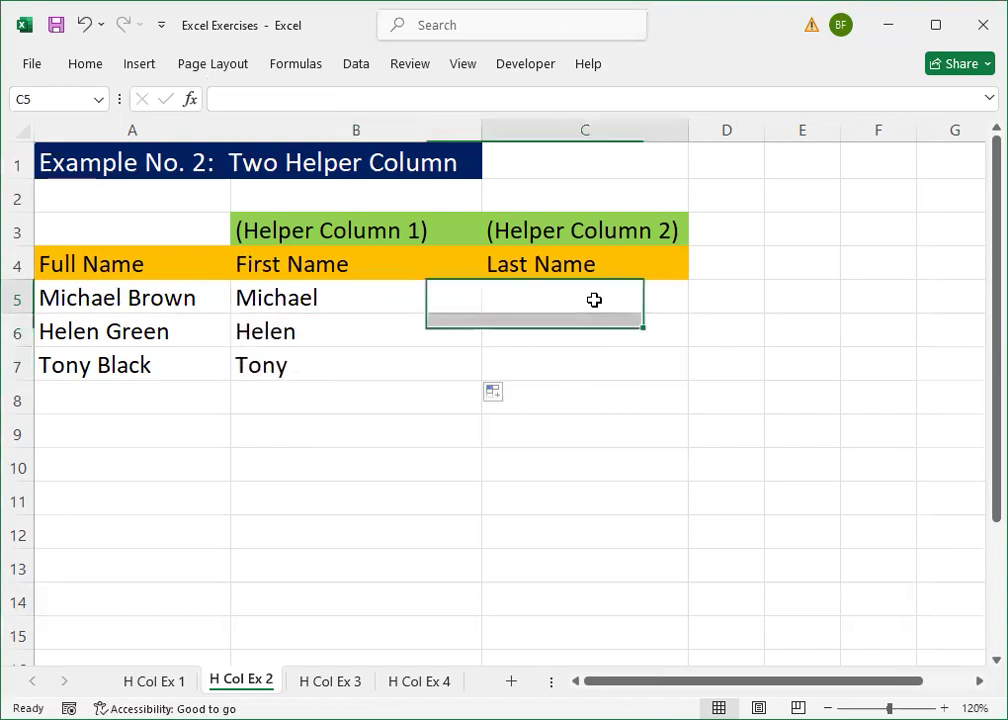
{"action": "type", "text": "="}
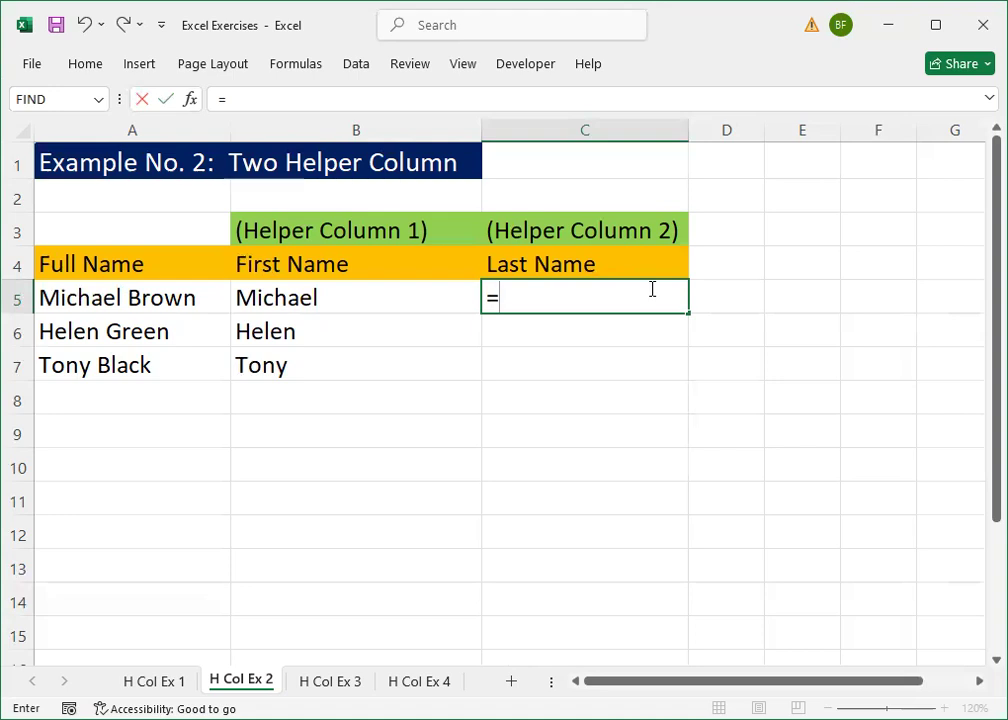
{"action": "type", "text": "righ"}
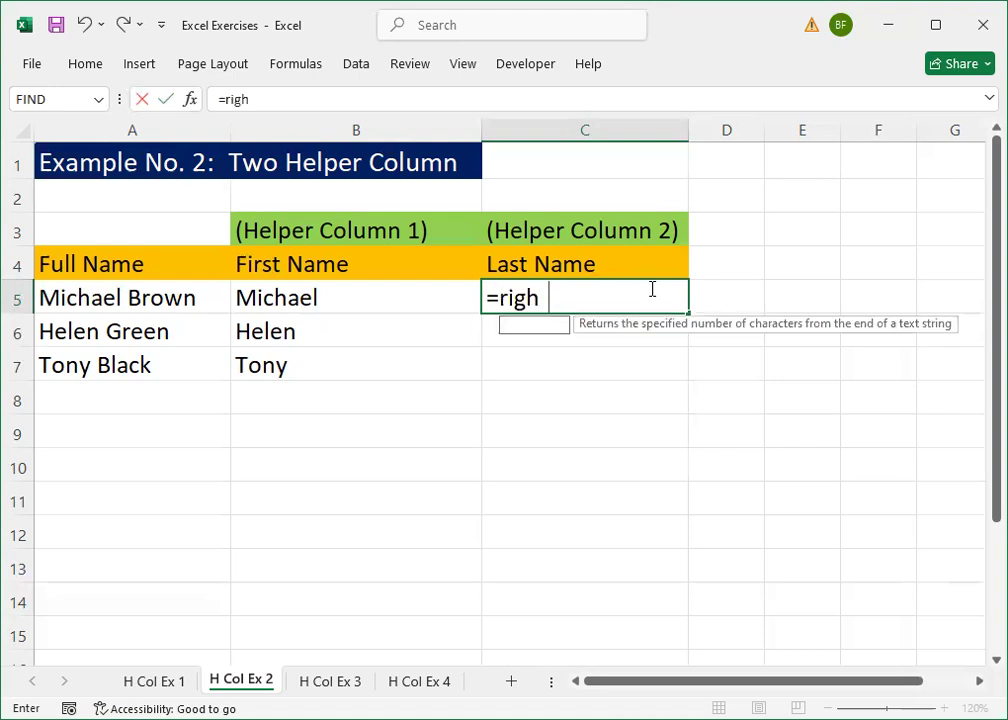
{"action": "key", "text": "Right"}
{"action": "left_click", "coordinate": [651, 288]}
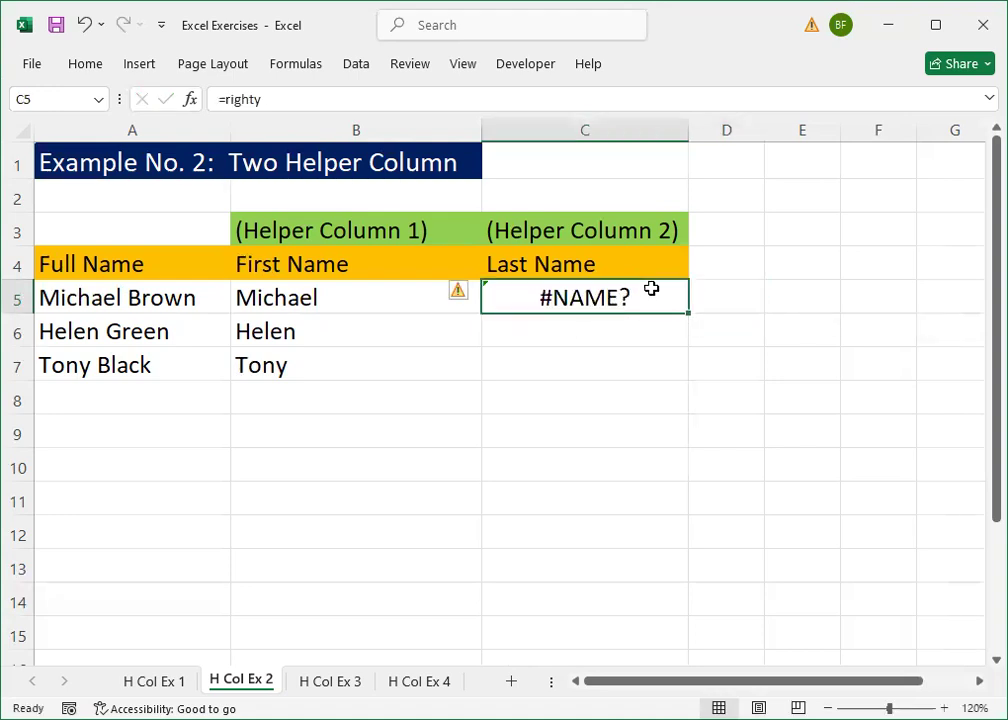
{"action": "key", "text": "F2"}
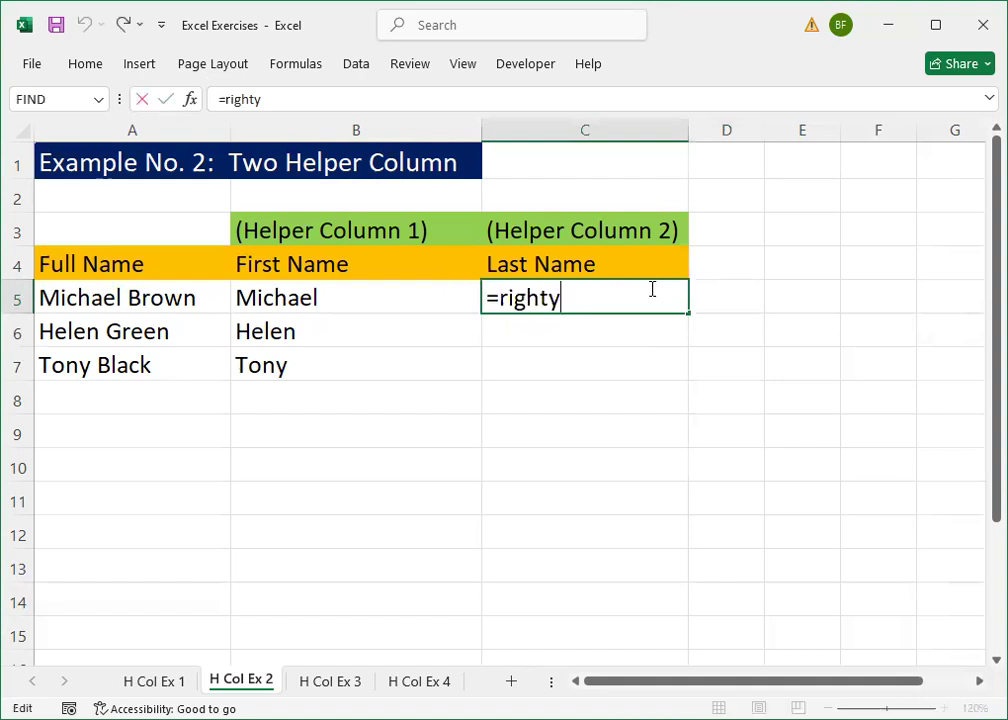
{"action": "key", "text": "BackSpace"}
{"action": "key", "text": "Tab"}
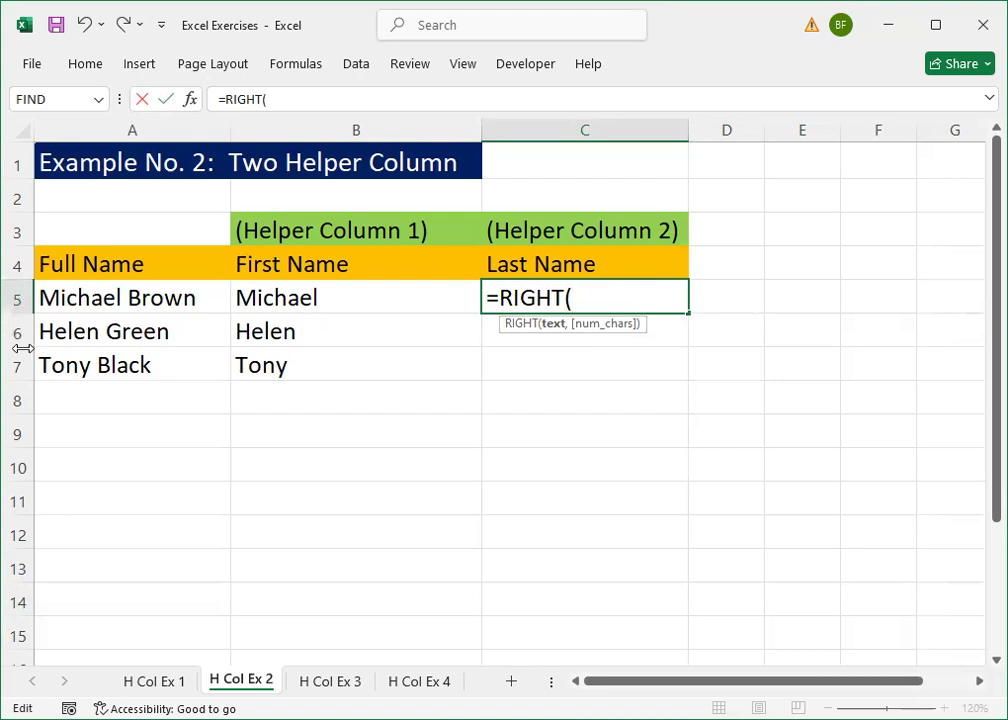
{"action": "left_click", "coordinate": [79, 297]}
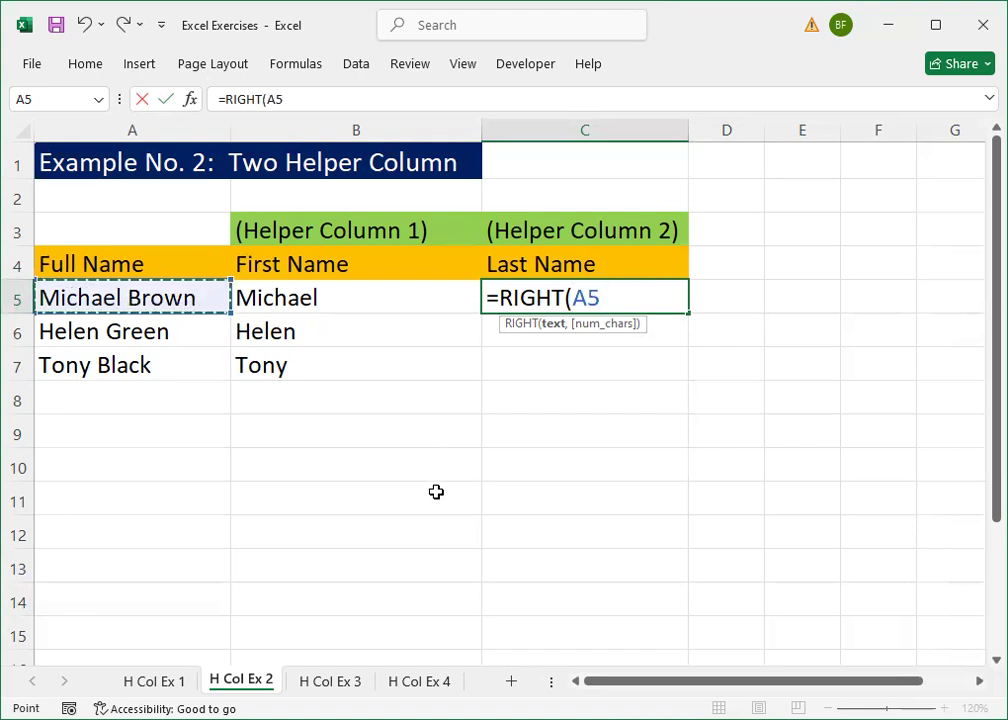
Add LEN(A5) as the number-of-characters argument of the C5 RIGHT formula.
{"action": "type", "text": ","}
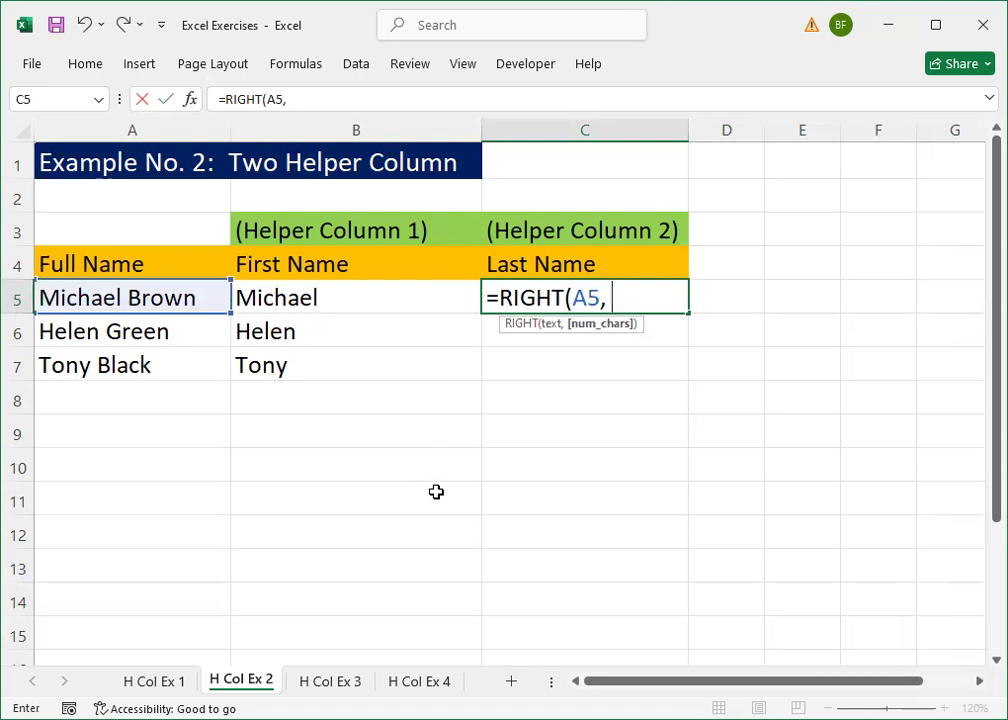
{"action": "type", "text": " l"}
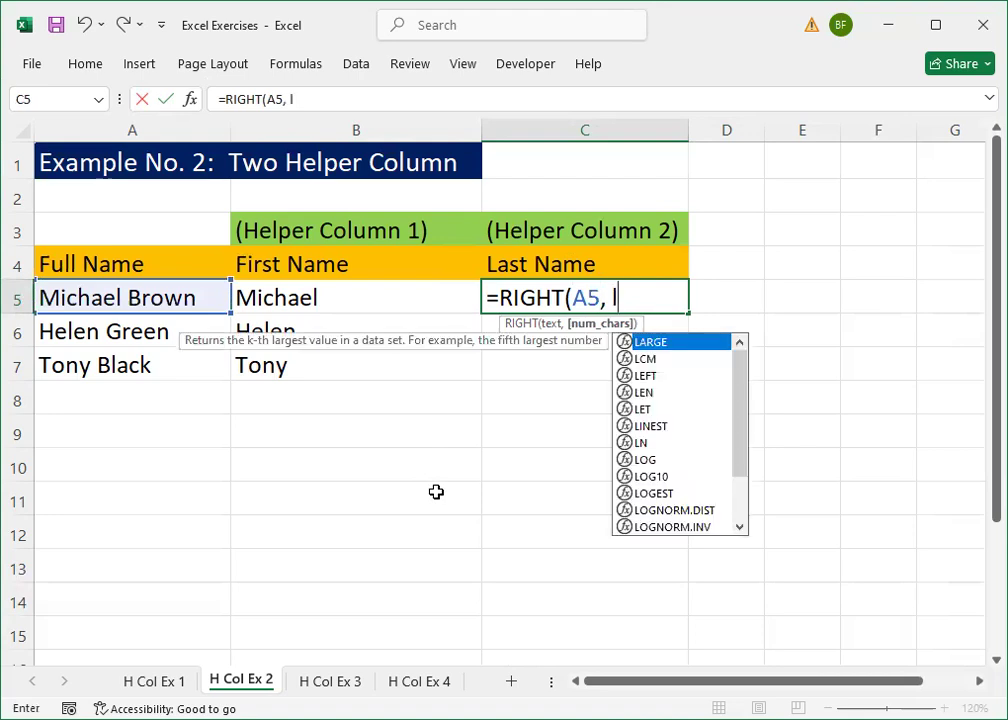
{"action": "type", "text": "en"}
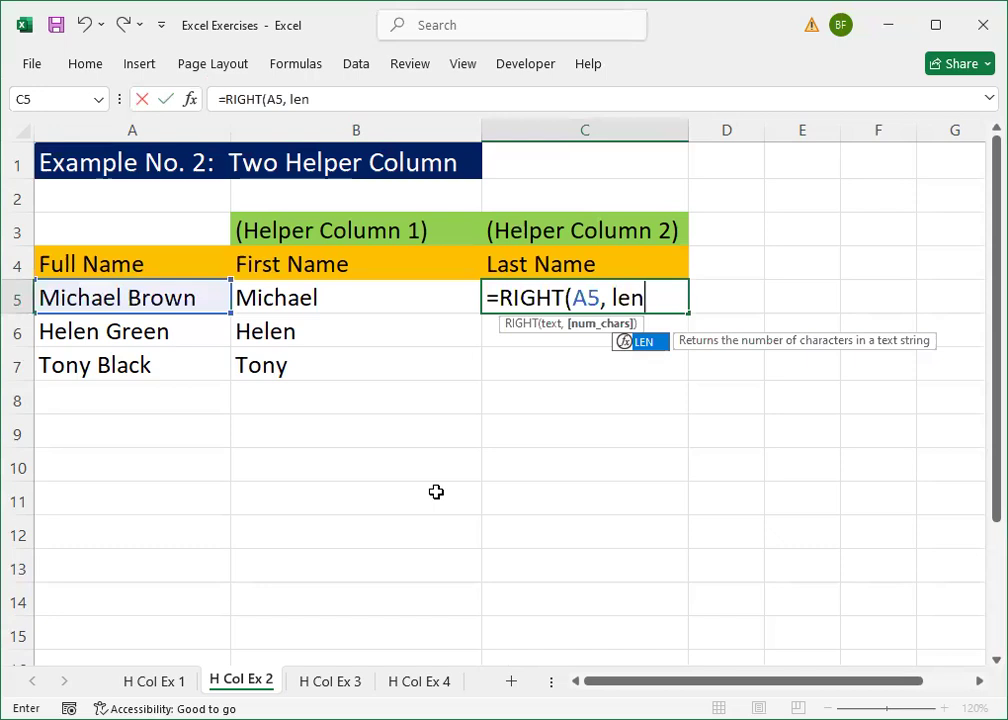
{"action": "key", "text": "Tab"}
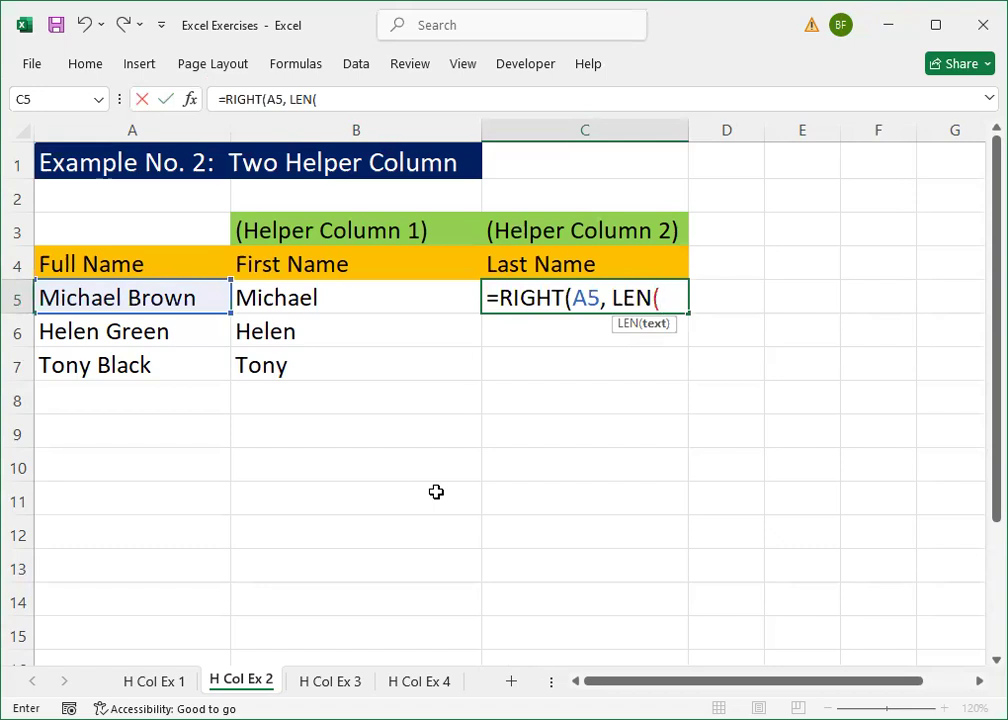
{"action": "type", "text": "A5)"}
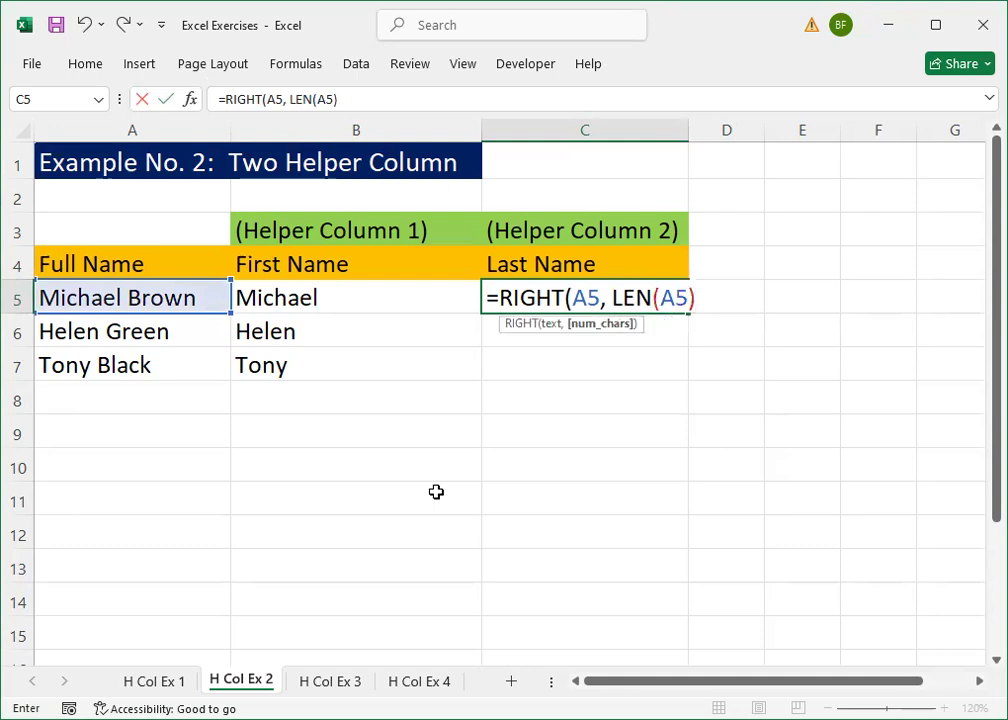
Complete the C5 formula by subtracting FIND(" ",A5) from the length of the full name.
{"action": "type", "text": " -"}
{"action": "key", "text": "BackSpace"}
{"action": "type", "text": "find"}
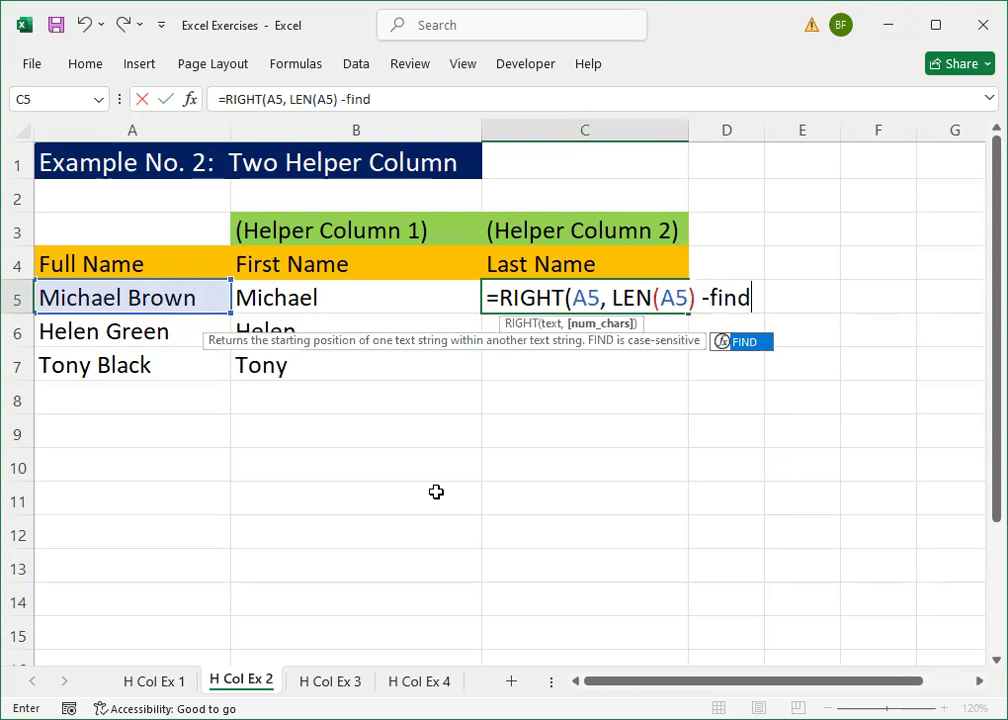
{"action": "key", "text": "Tab"}
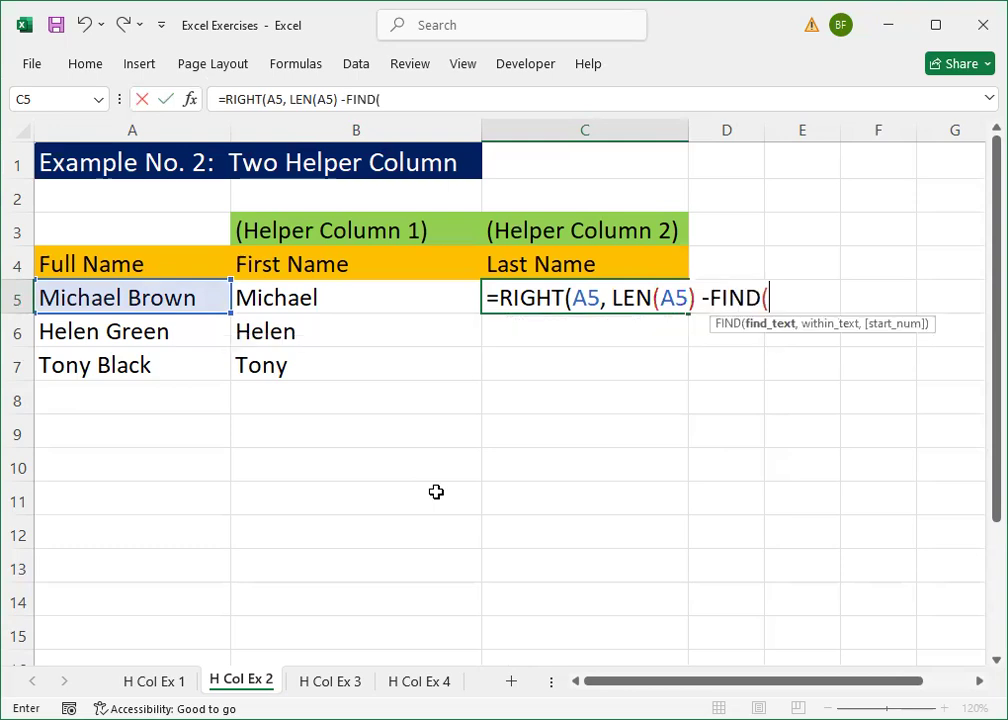
{"action": "type", "text": "\" \""}
{"action": "type", "text": ","}
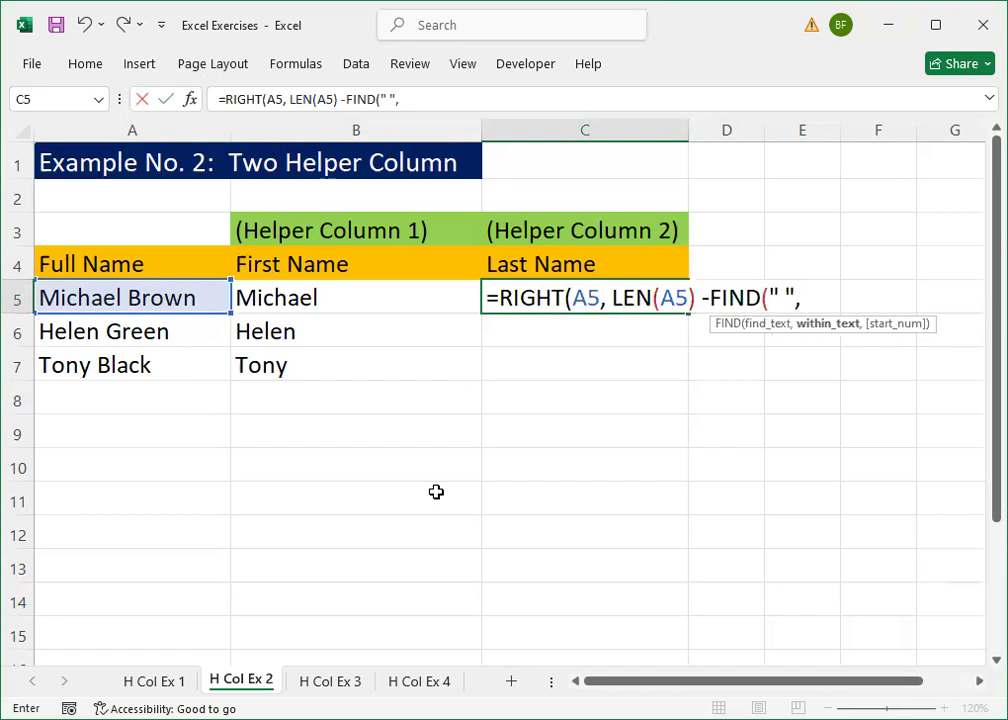
{"action": "left_click", "coordinate": [123, 293]}
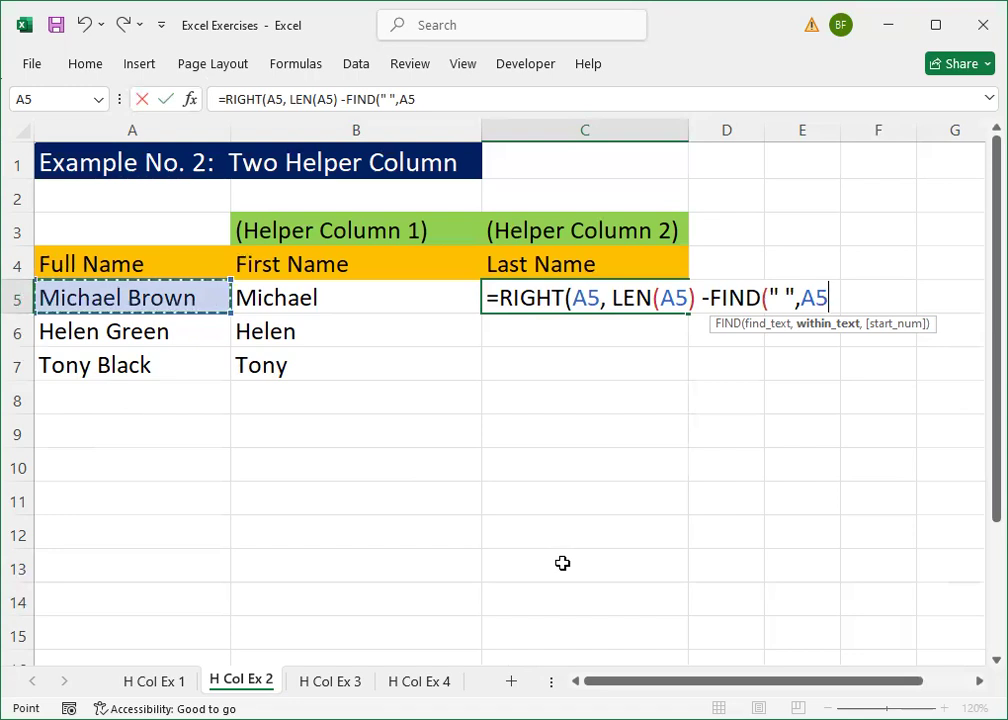
{"action": "type", "text": "))"}
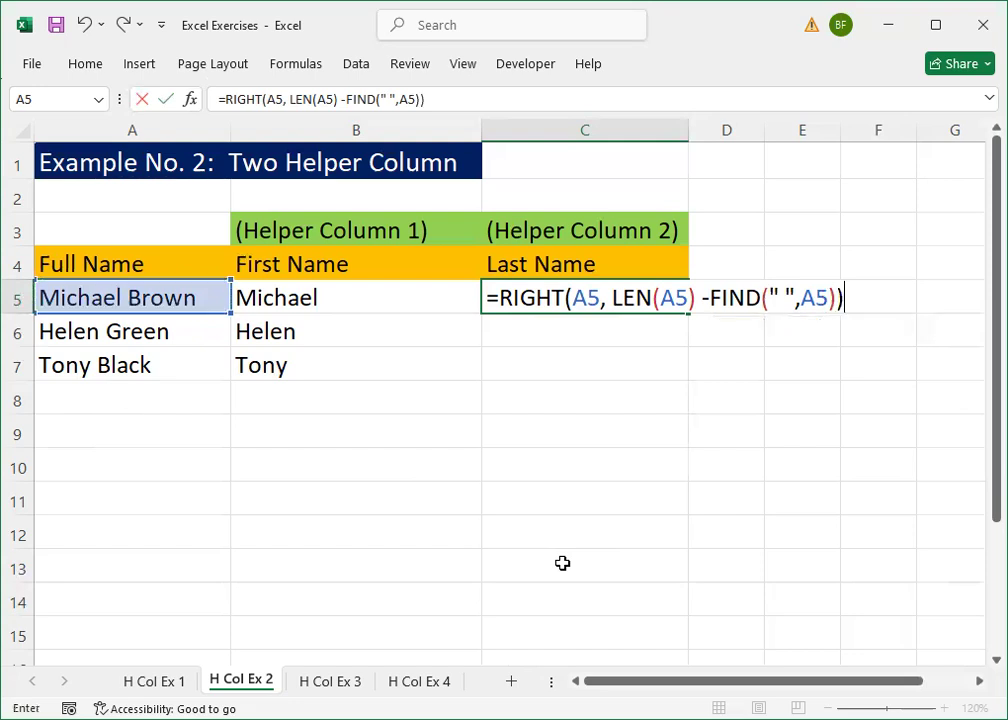
{"action": "key", "text": "Return"}
{"action": "key", "text": "Up"}
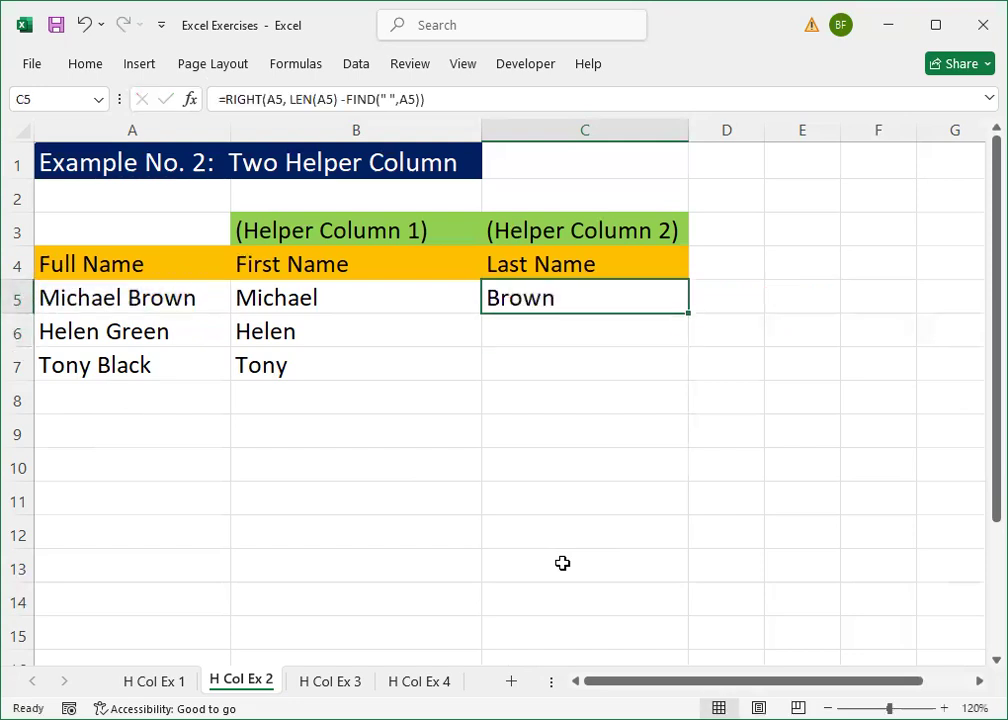
Copy the C5 last-name formula down through C7 and check the split names against the full names.
{"action": "left_click_drag", "start_coordinate": [688, 313], "coordinate": [688, 372]}
{"action": "left_click", "coordinate": [162, 406]}
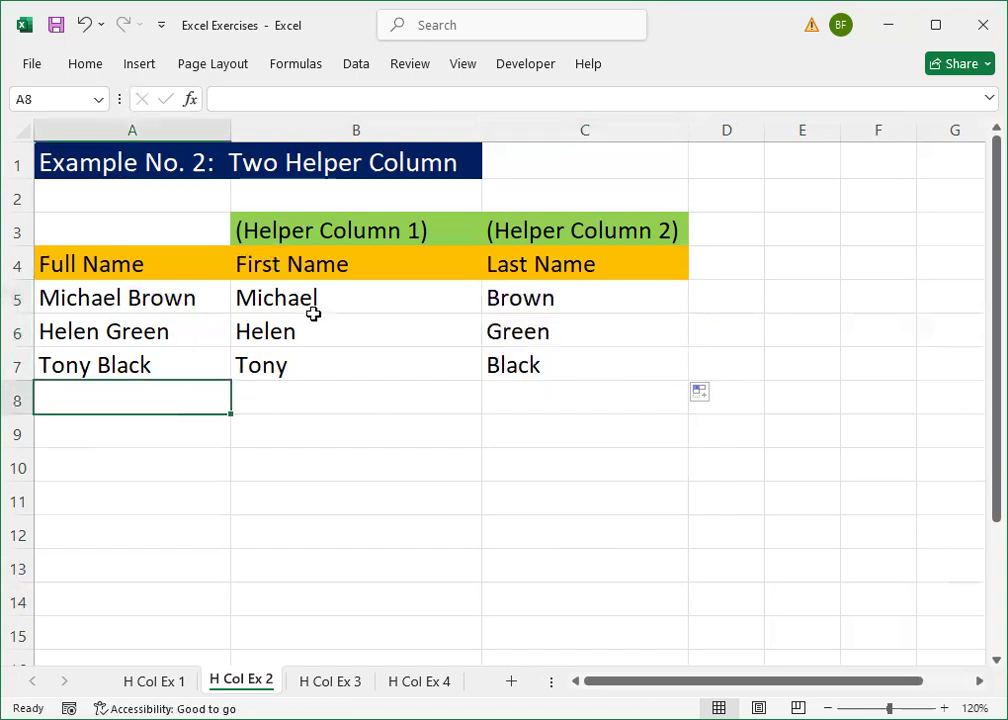
{"action": "left_click", "coordinate": [309, 267]}
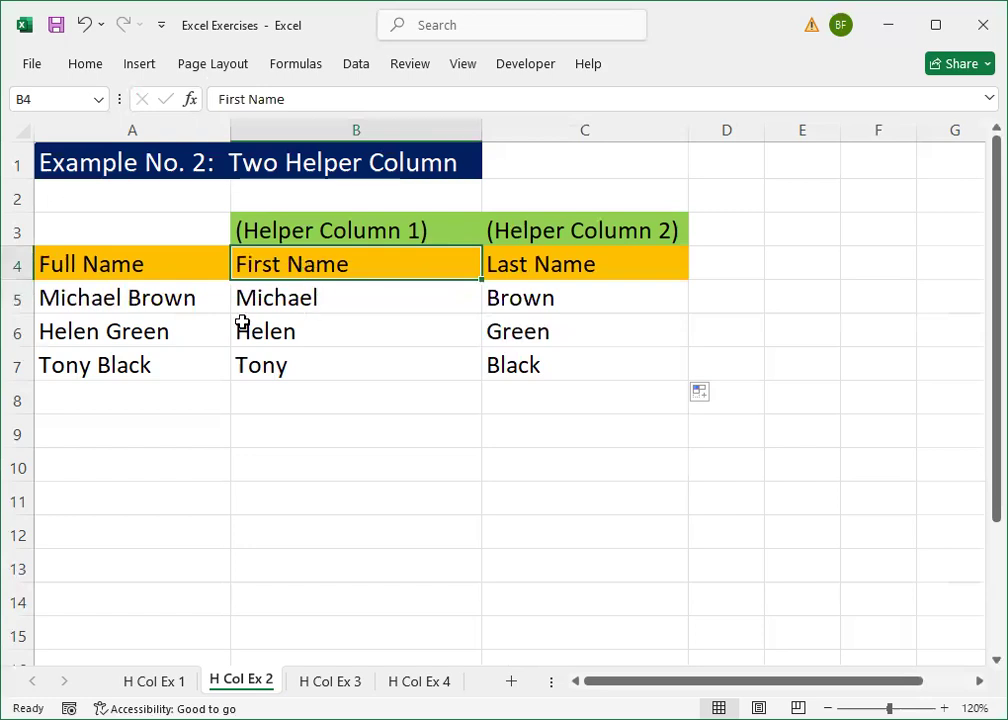
{"action": "left_click", "coordinate": [122, 303]}
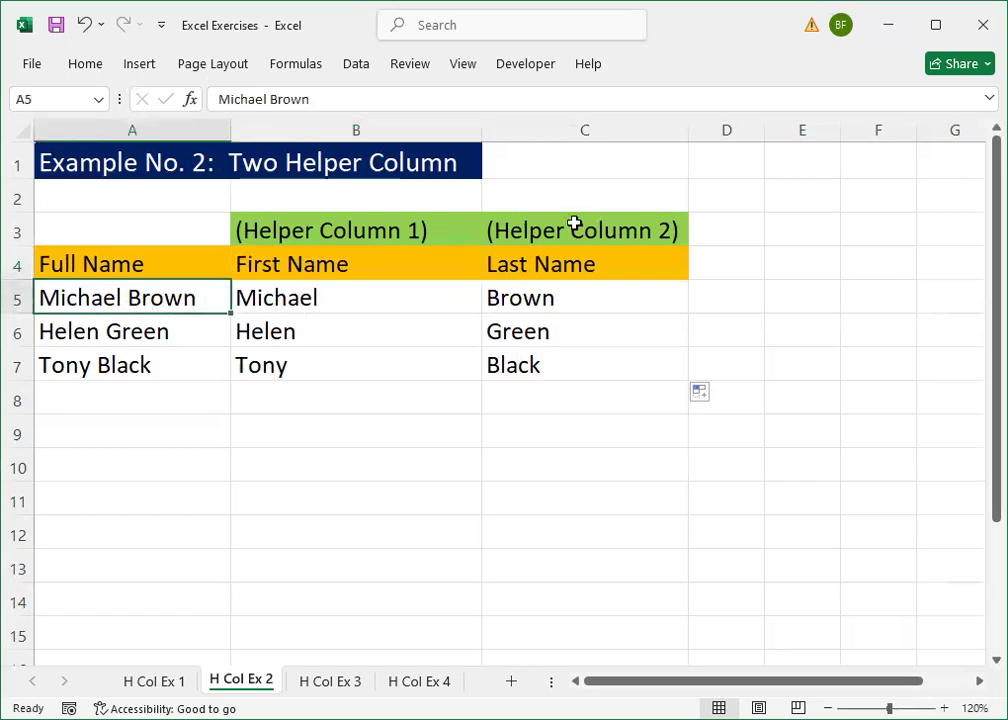
{"action": "left_click", "coordinate": [574, 229]}
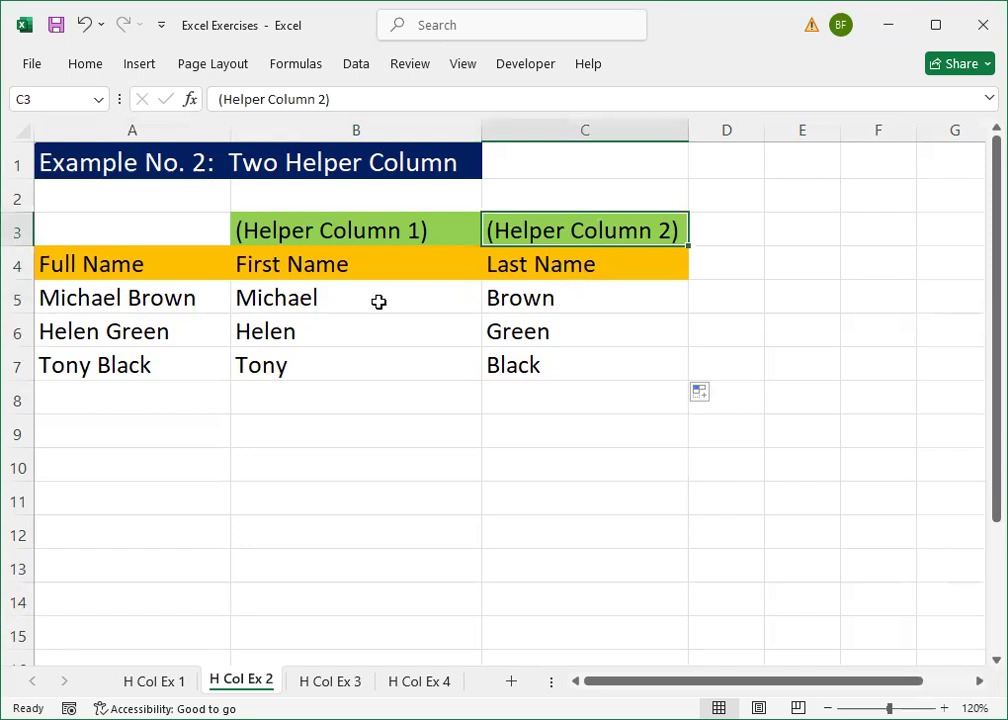
On the H Col Ex 3 sheet, examine the Month, Average and Above or Below Avg helper column headings, ending at C4.
{"action": "left_click", "coordinate": [318, 686]}
{"action": "left_click", "coordinate": [311, 271]}
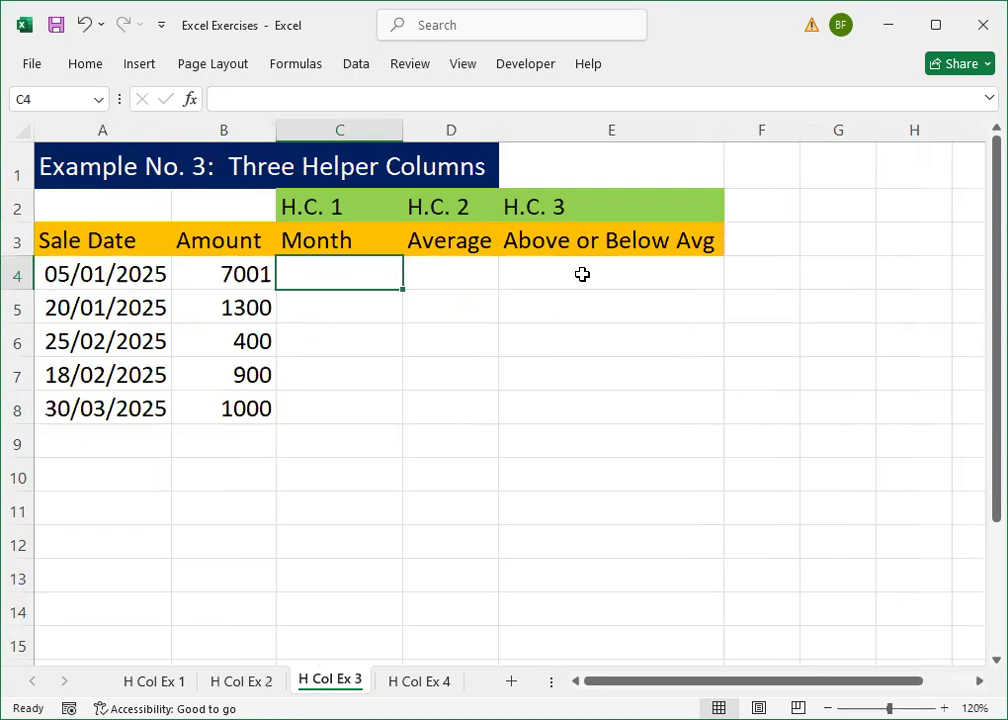
{"action": "key", "text": "Up"}
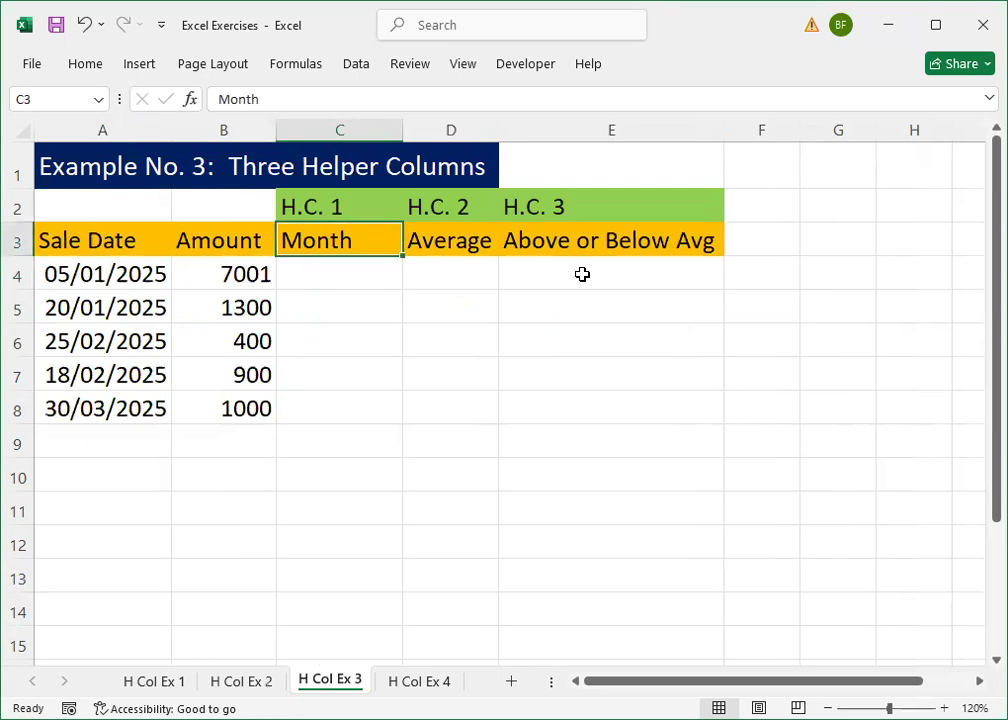
{"action": "key", "text": "Right"}
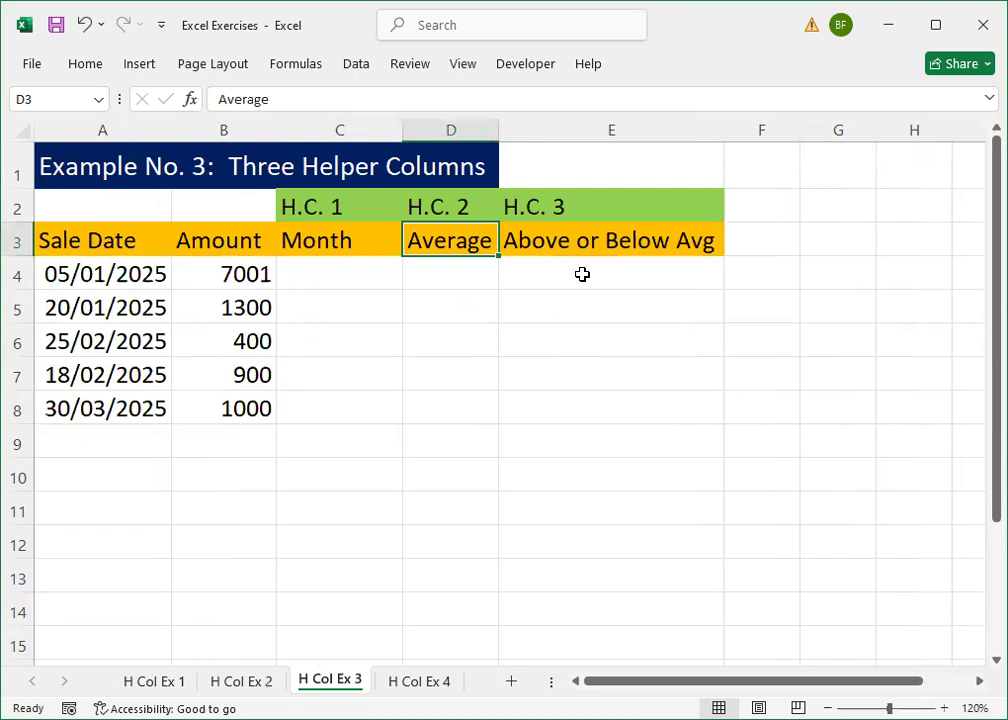
{"action": "key", "text": "Right"}
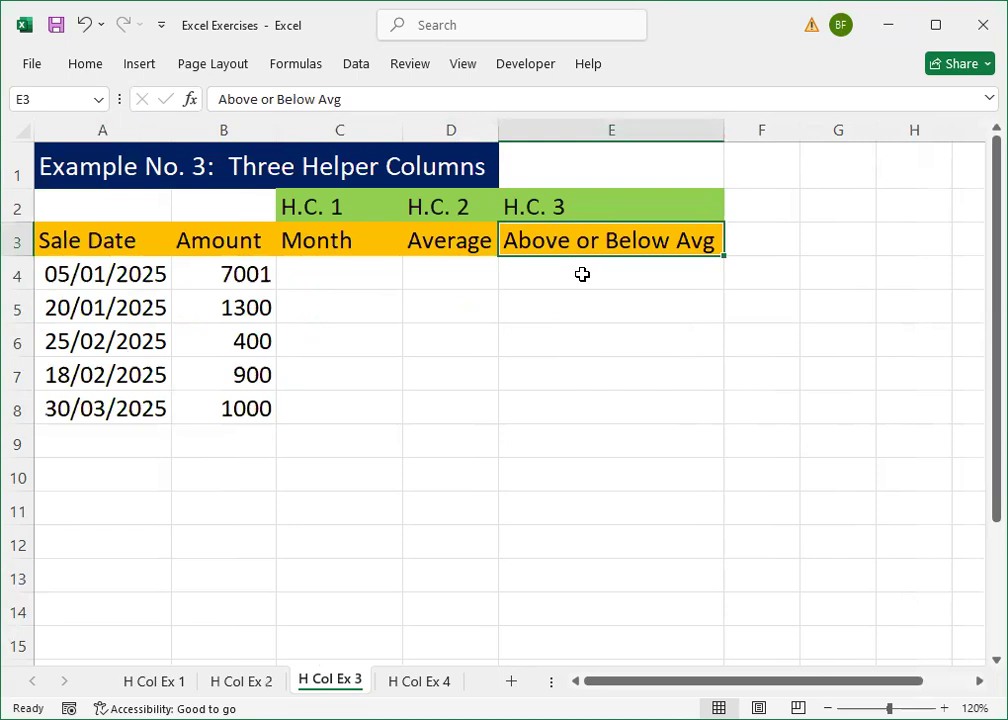
{"action": "key", "text": "Left"}
{"action": "key", "text": "Left"}
{"action": "key", "text": "Down"}
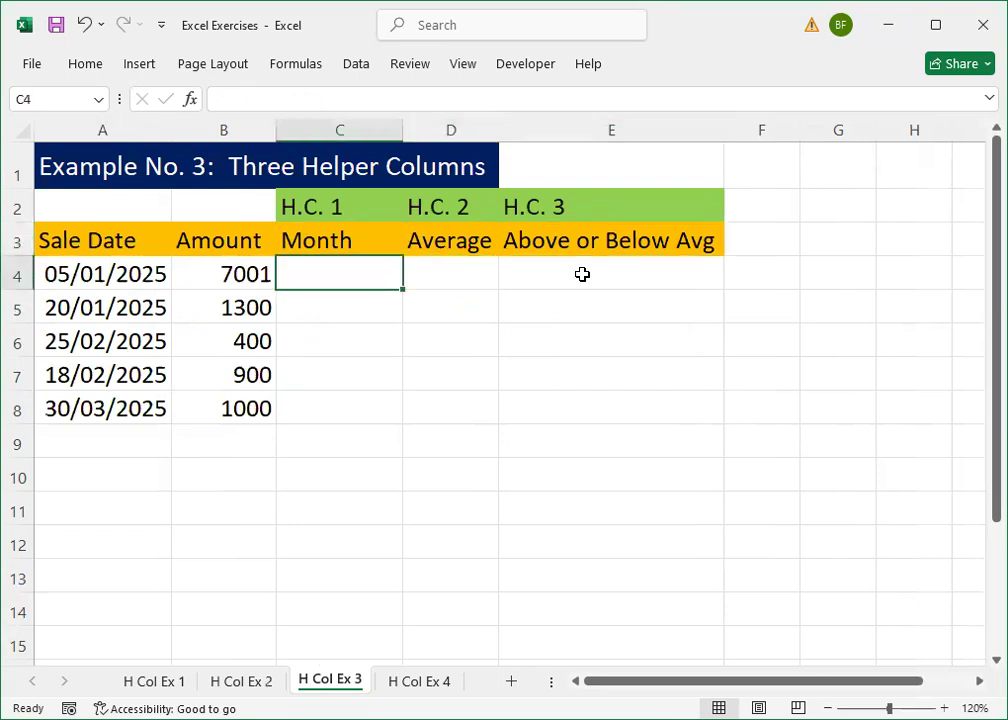
Enter =TEXT(A4,"mmmm") in C4 to extract the full month name from the sale date.
{"action": "type", "text": "="}
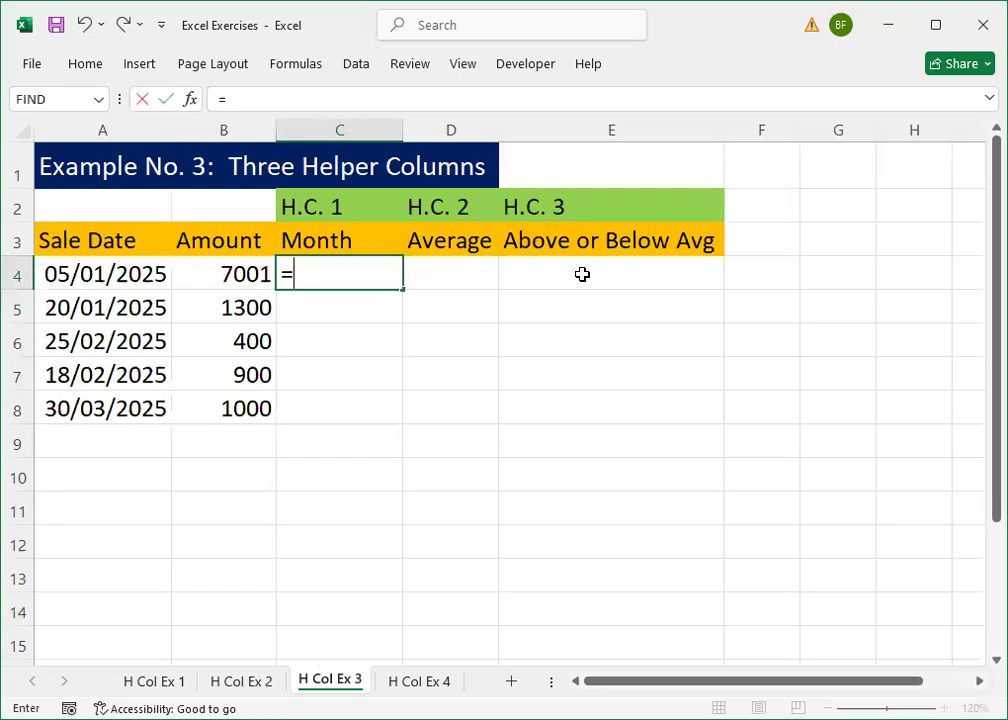
{"action": "type", "text": "text"}
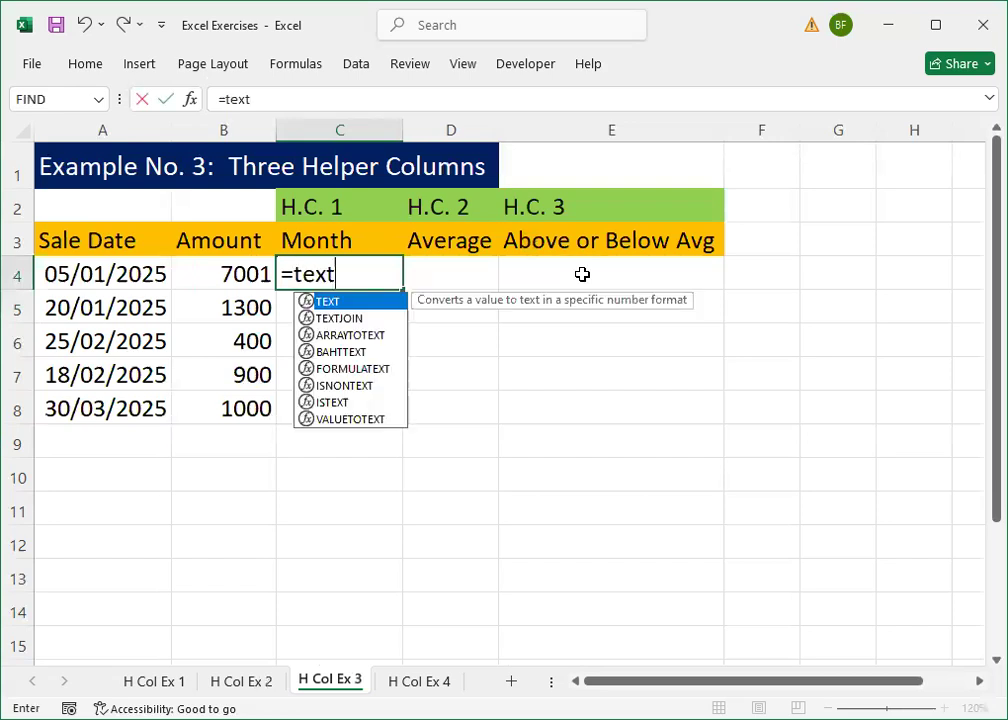
{"action": "key", "text": "Tab"}
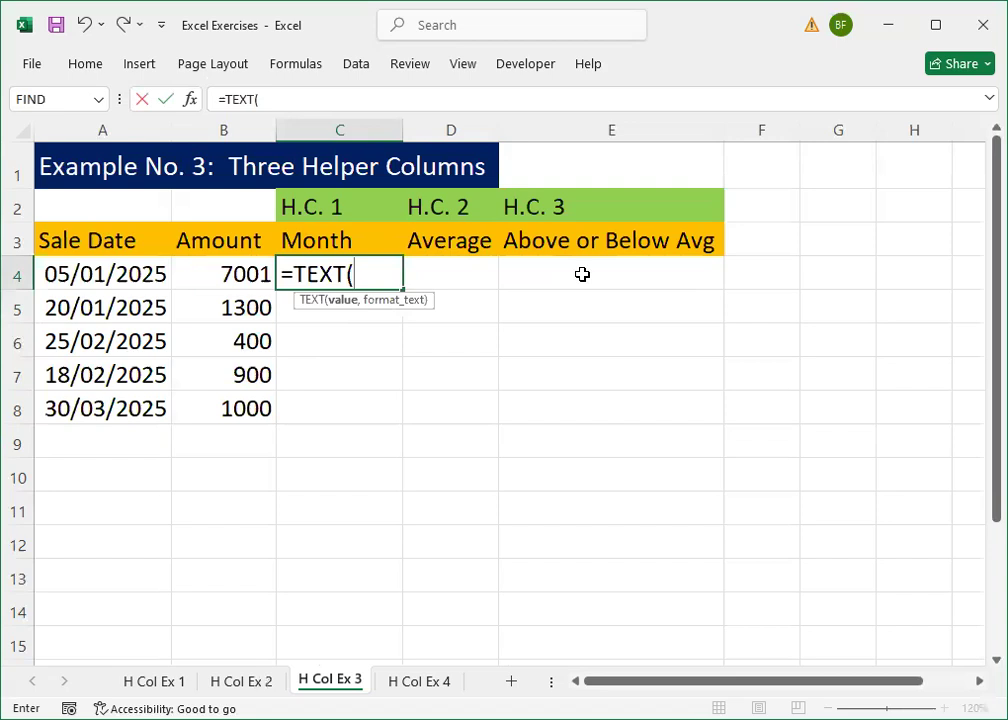
{"action": "left_click", "coordinate": [117, 273]}
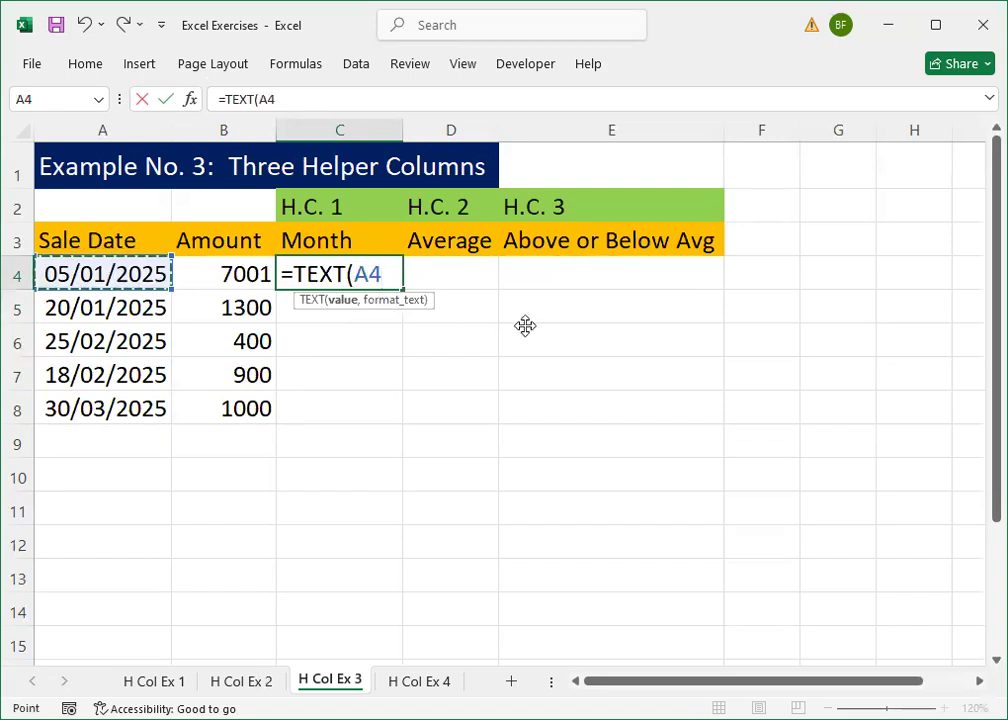
{"action": "type", "text": ",\""}
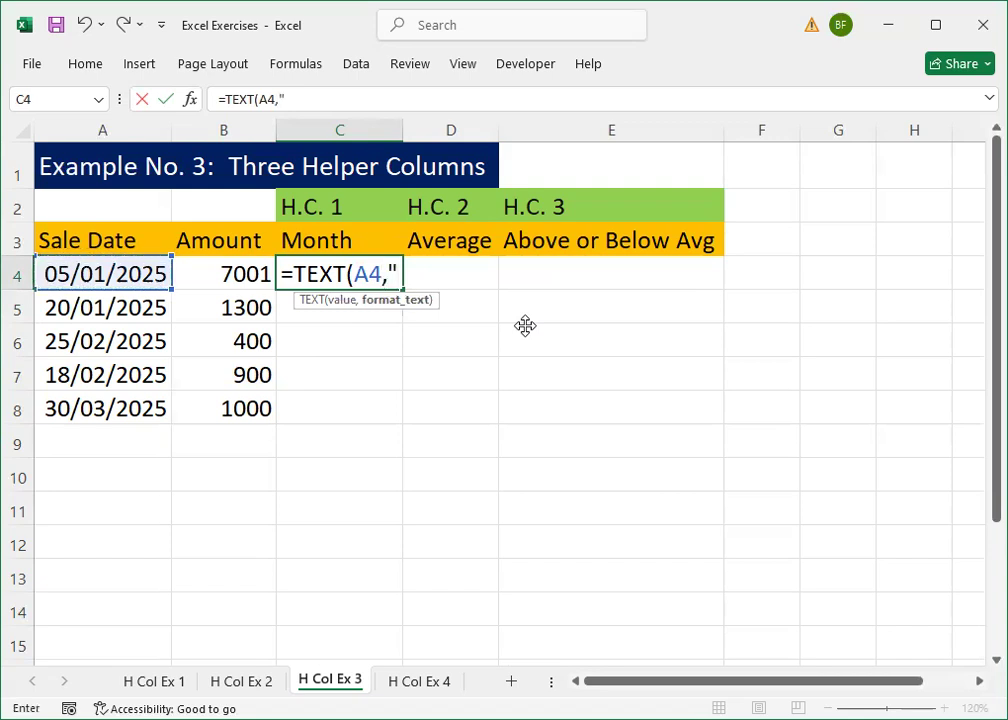
{"action": "type", "text": "mmm"}
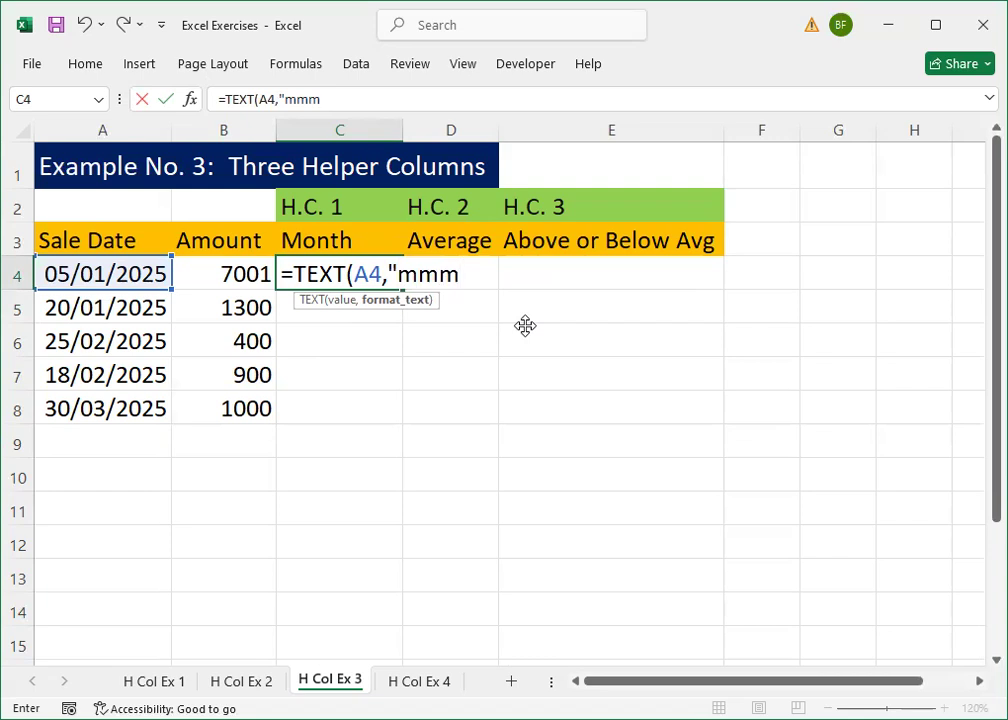
{"action": "type", "text": "m\")"}
{"action": "key", "text": "Return"}
Copy the C4 month formula down through C8 and check the month names against the sale dates.
{"action": "key", "text": "Up"}
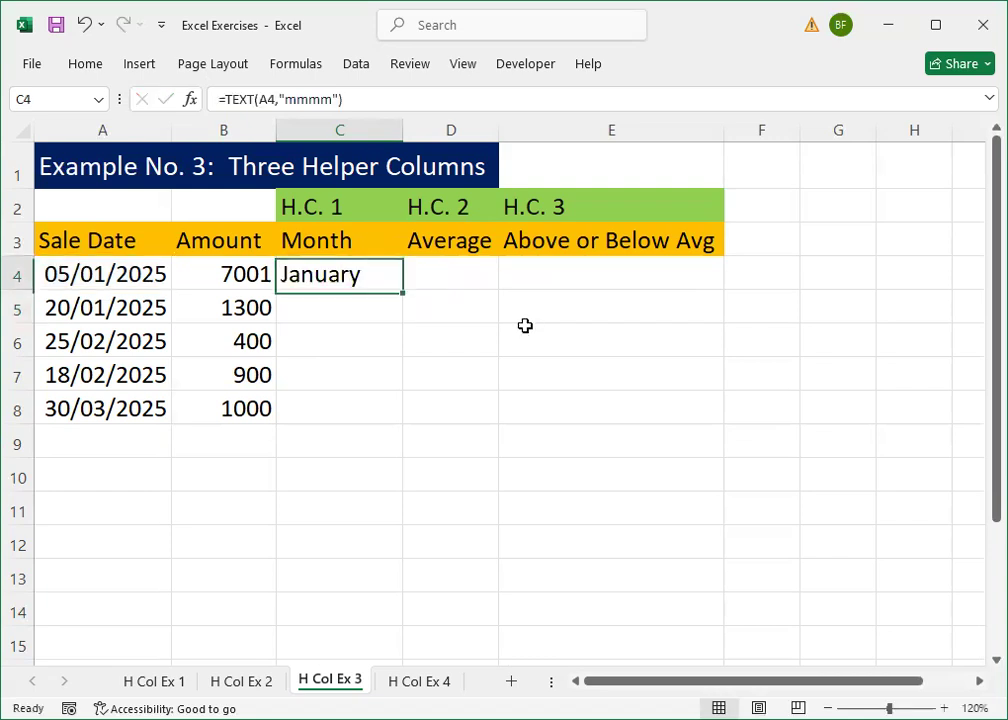
{"action": "left_click_drag", "start_coordinate": [401, 292], "coordinate": [400, 422]}
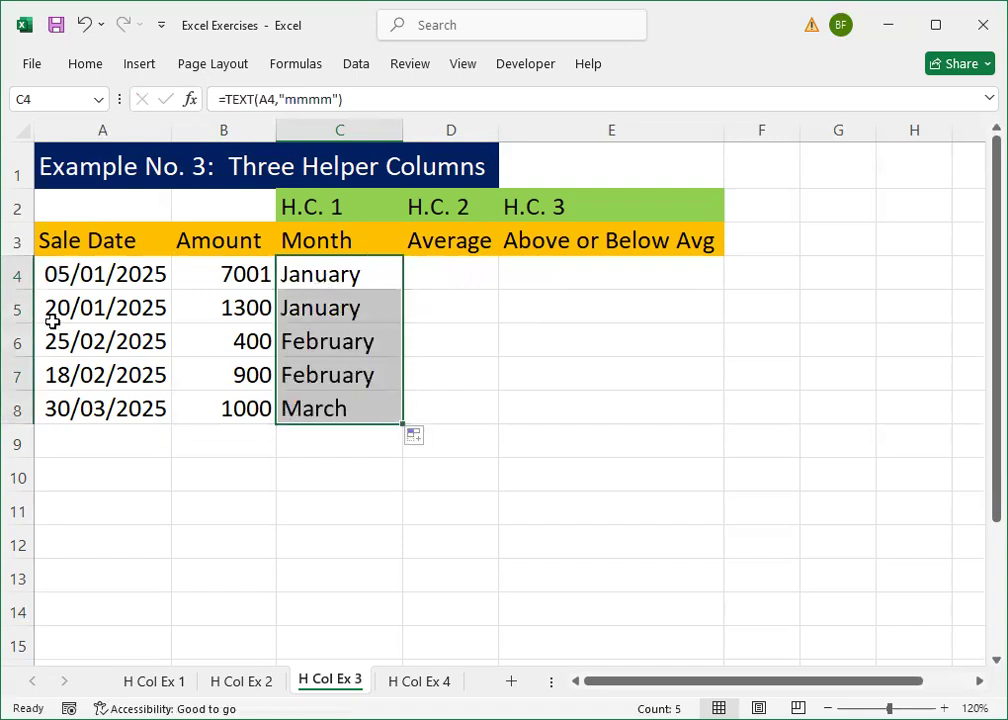
{"action": "left_click", "coordinate": [343, 348]}
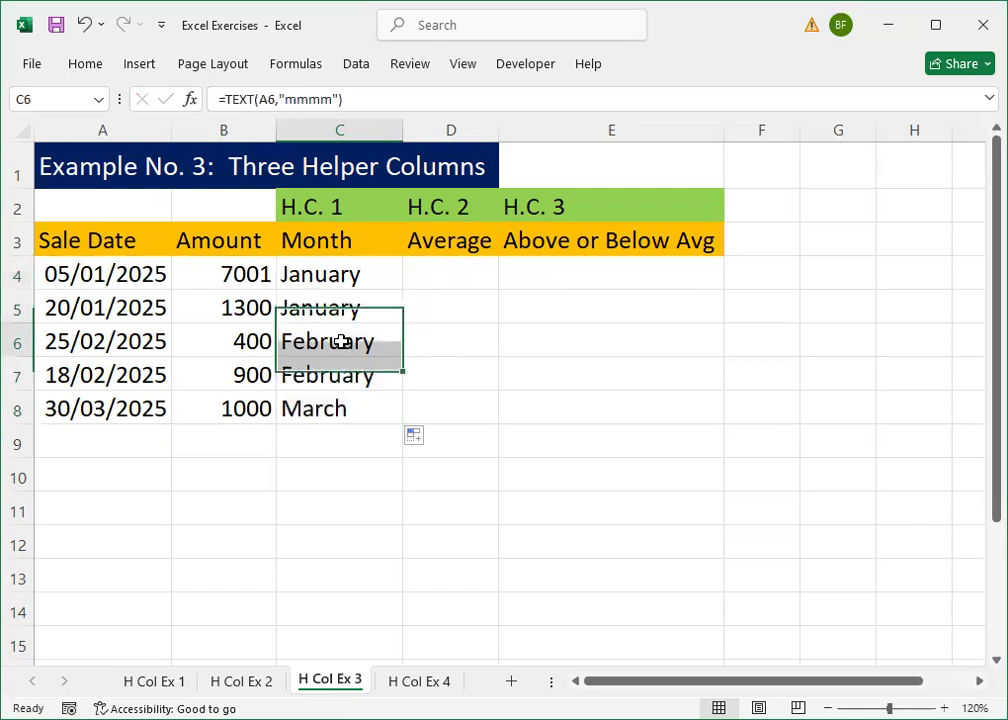
{"action": "left_click", "coordinate": [396, 412]}
Enter =AVERAGE(B4:B8) in D4 to calculate the average of the sales amounts.
{"action": "left_click", "coordinate": [480, 271]}
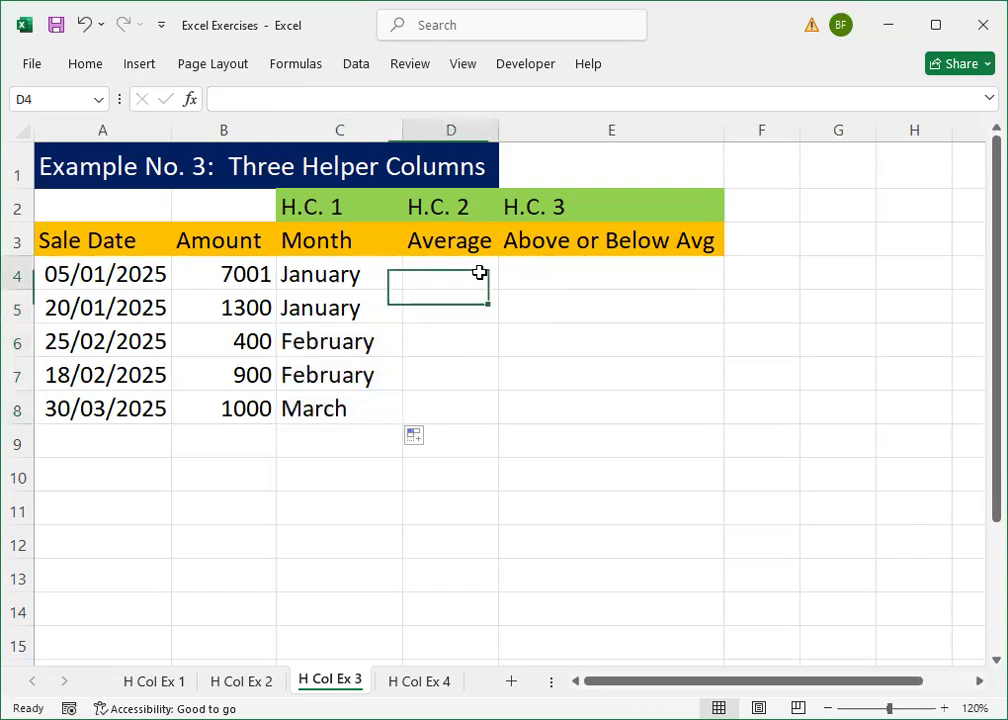
{"action": "type", "text": "="}
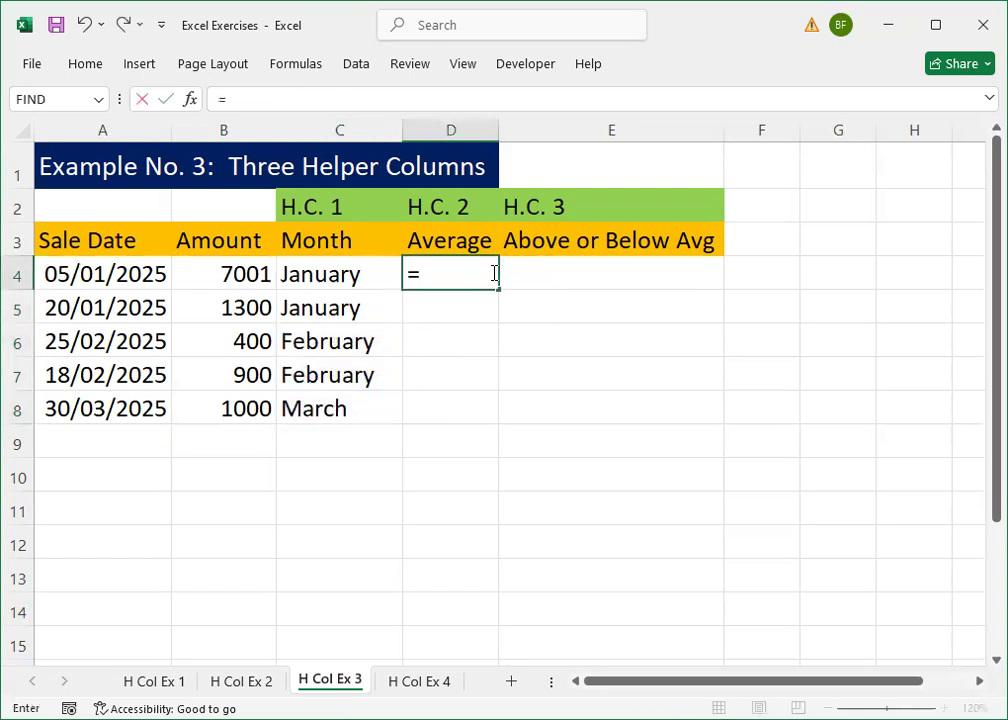
{"action": "type", "text": "average"}
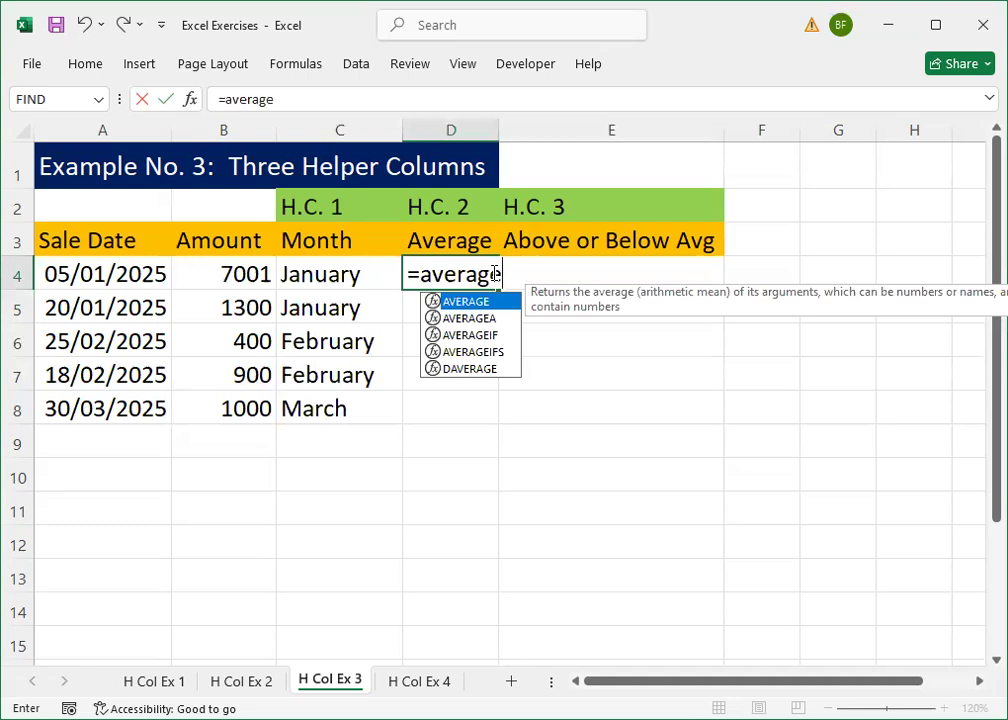
{"action": "key", "text": "Tab"}
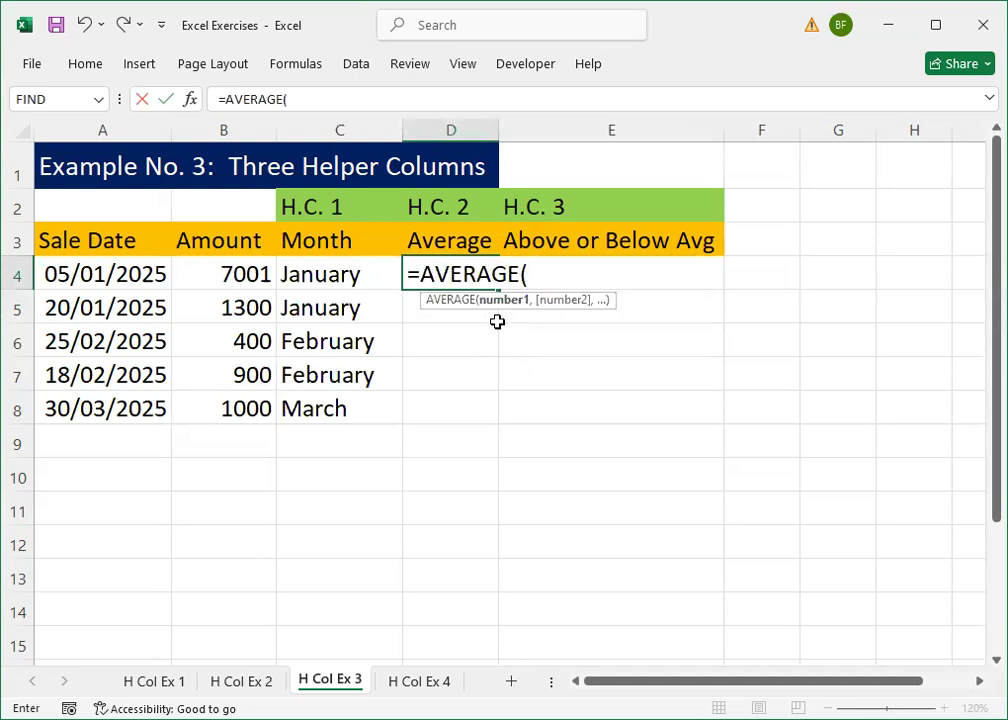
{"action": "left_click_drag", "start_coordinate": [232, 280], "coordinate": [247, 416]}
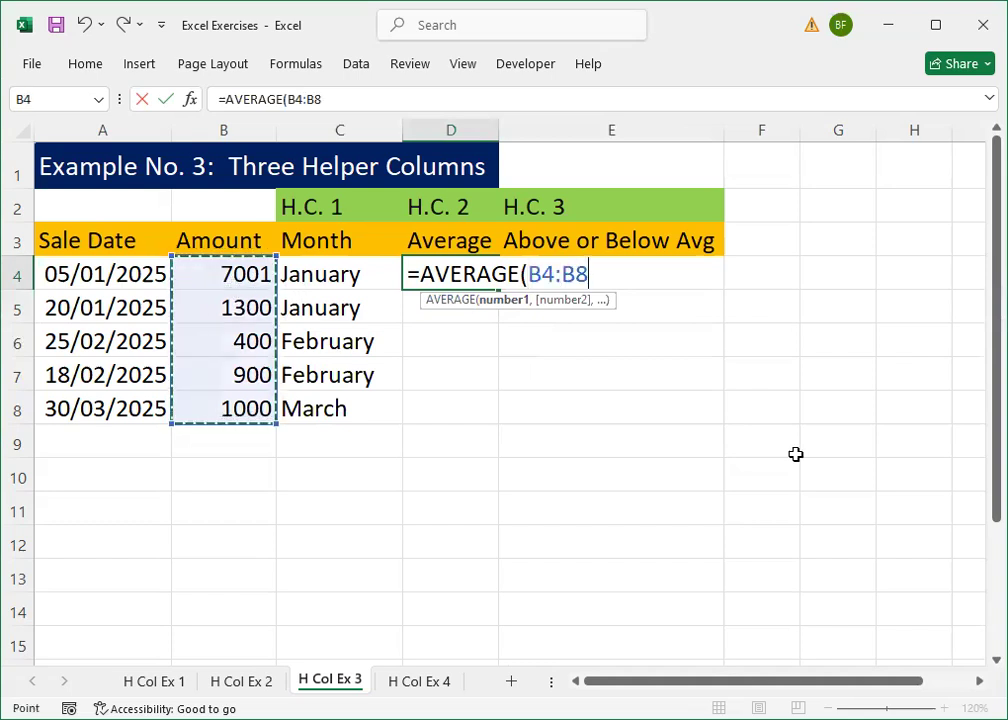
{"action": "type", "text": ")"}
{"action": "key", "text": "ctrl+Return"}
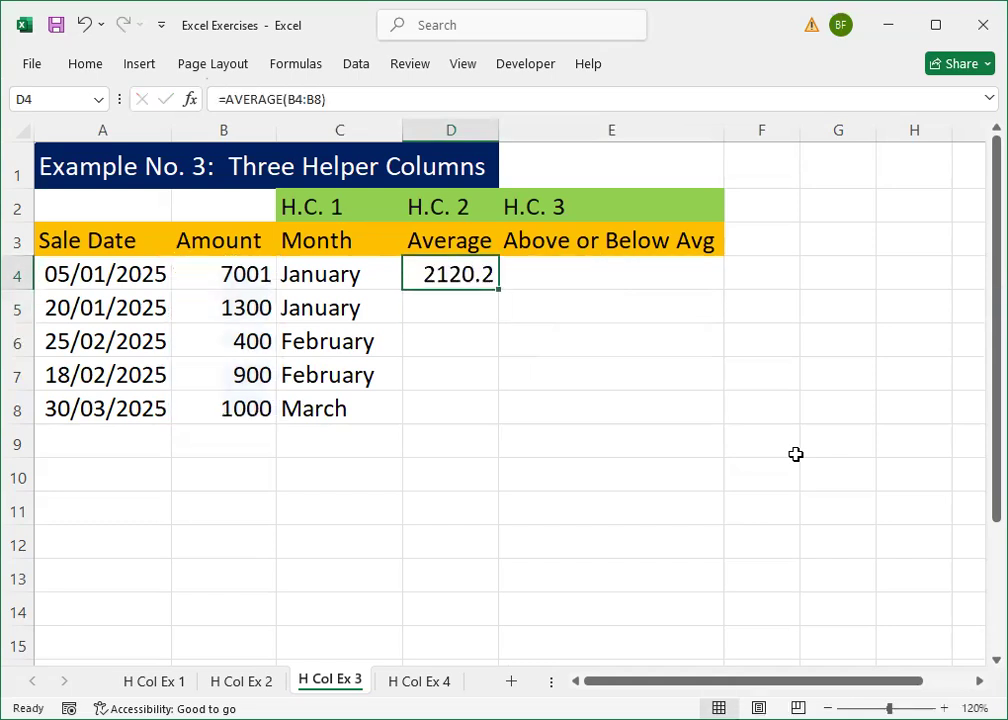
Start an IF formula in E4 with the logical test B4>$D$4, locking the average cell as an absolute reference.
{"action": "key", "text": "Right"}
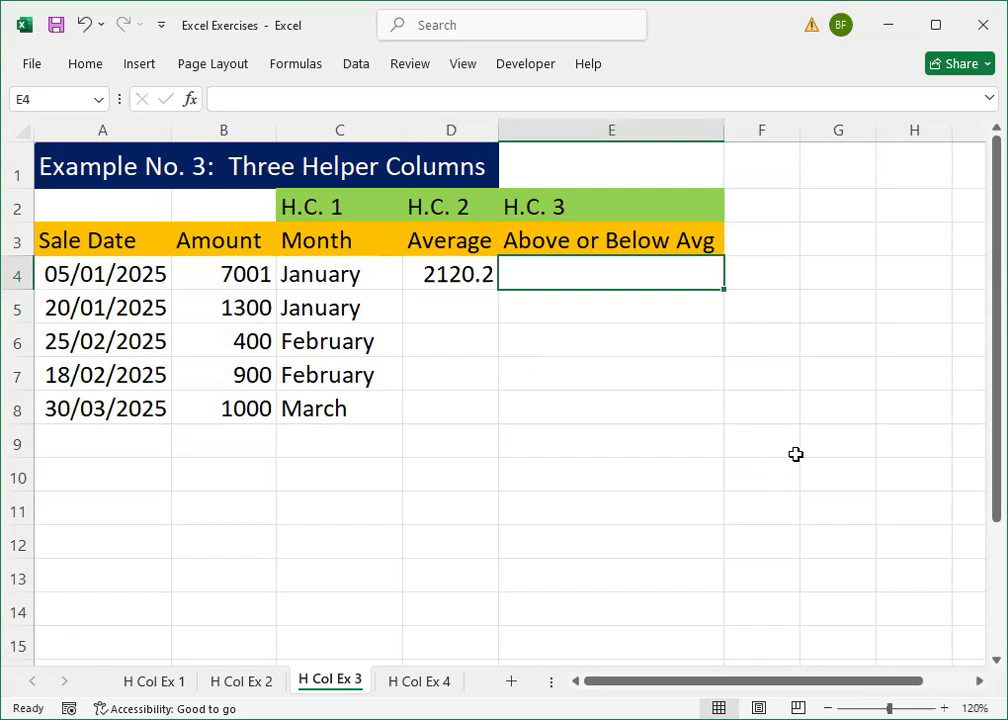
{"action": "type", "text": "="}
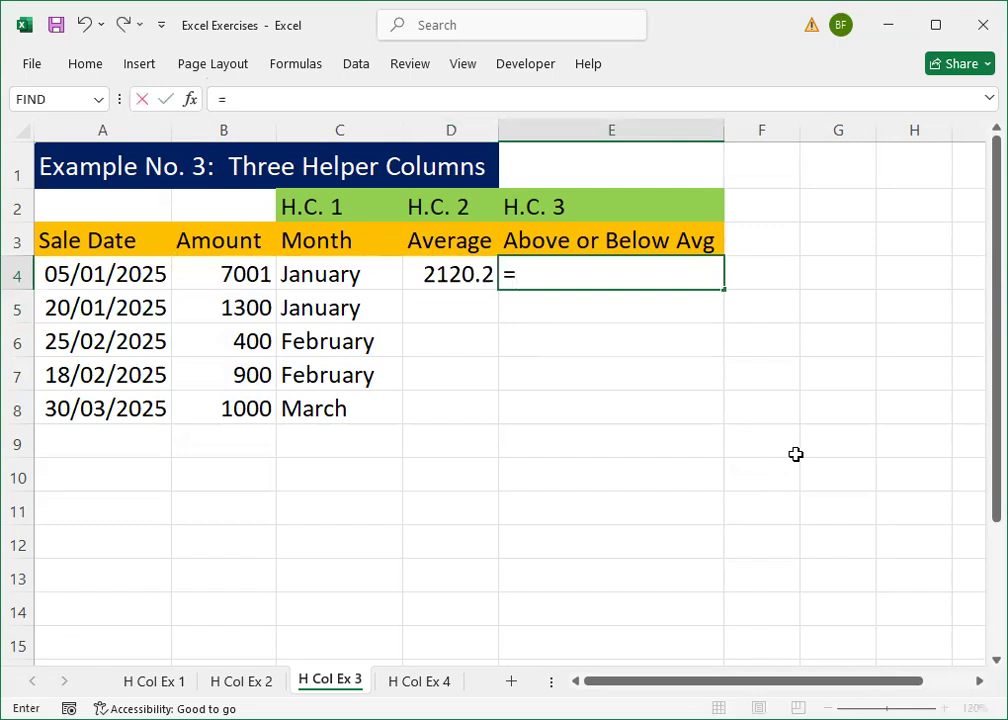
{"action": "type", "text": "if"}
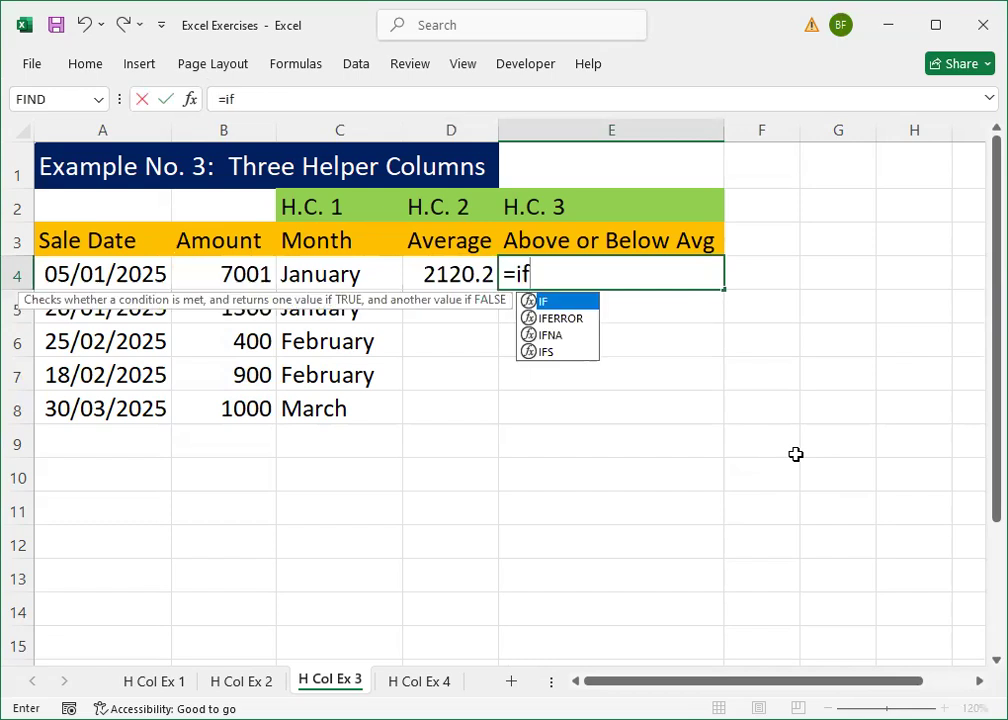
{"action": "key", "text": "Tab"}
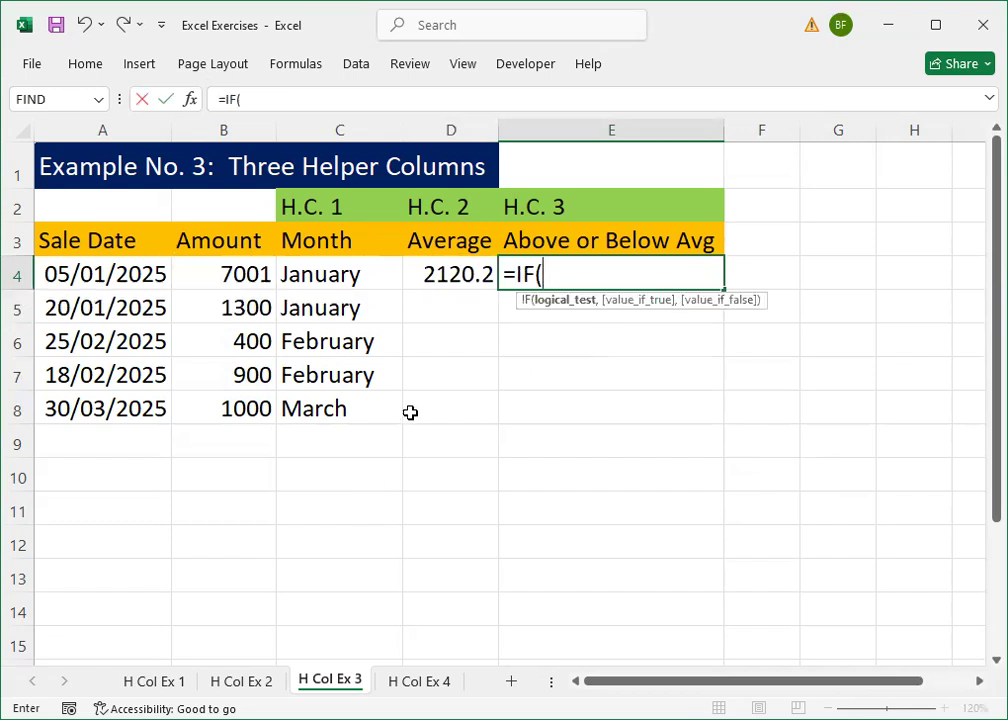
{"action": "left_click", "coordinate": [249, 273]}
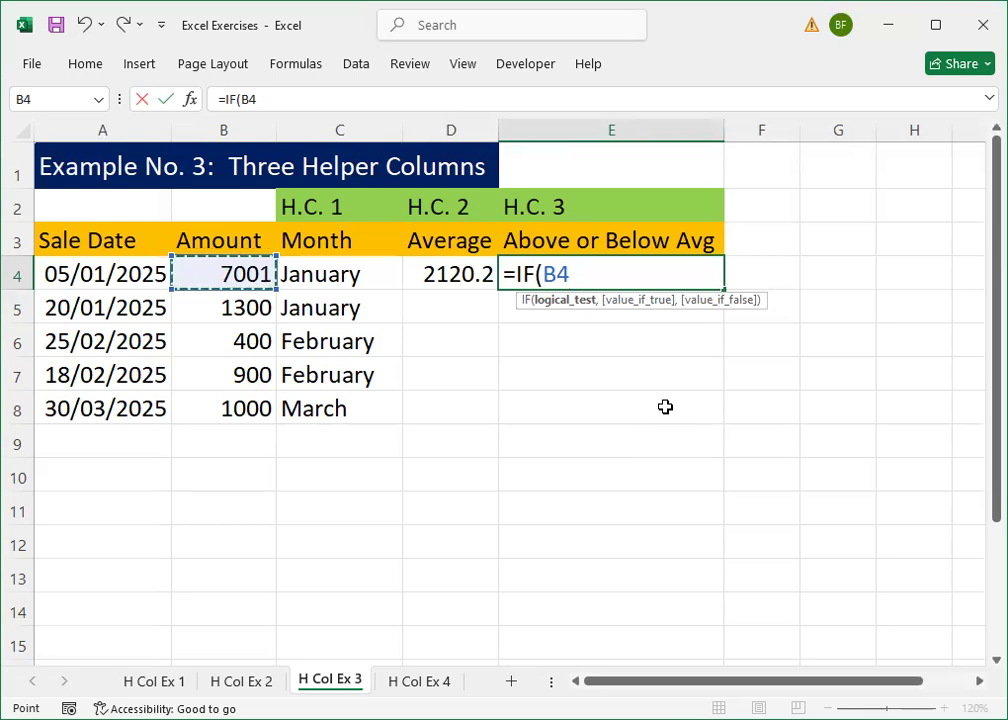
{"action": "type", "text": ">"}
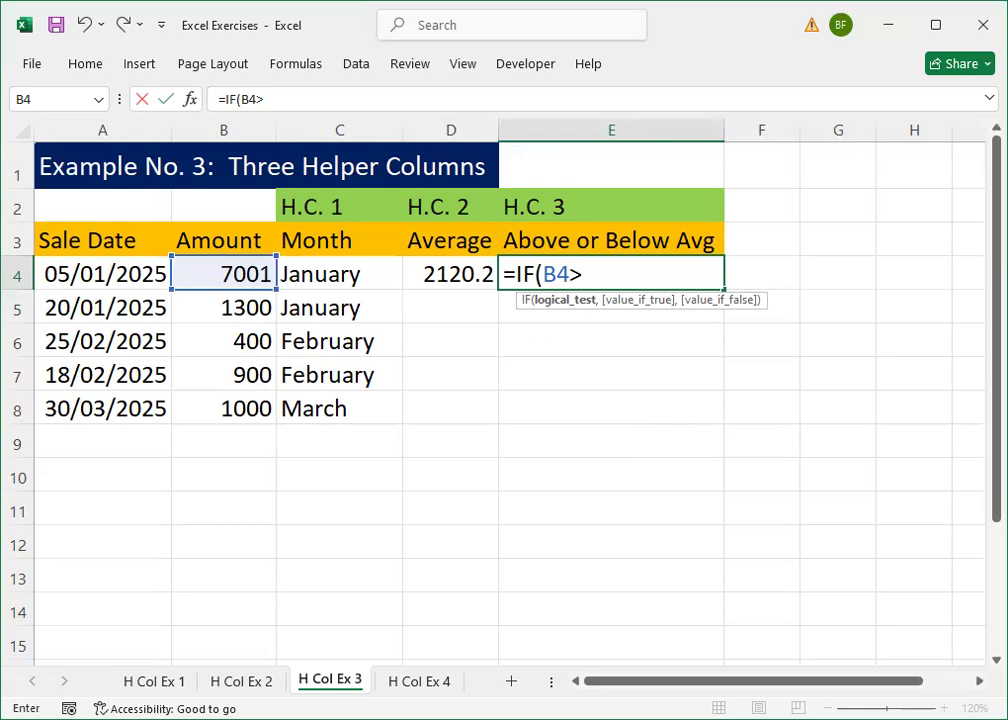
{"action": "left_click", "coordinate": [439, 267]}
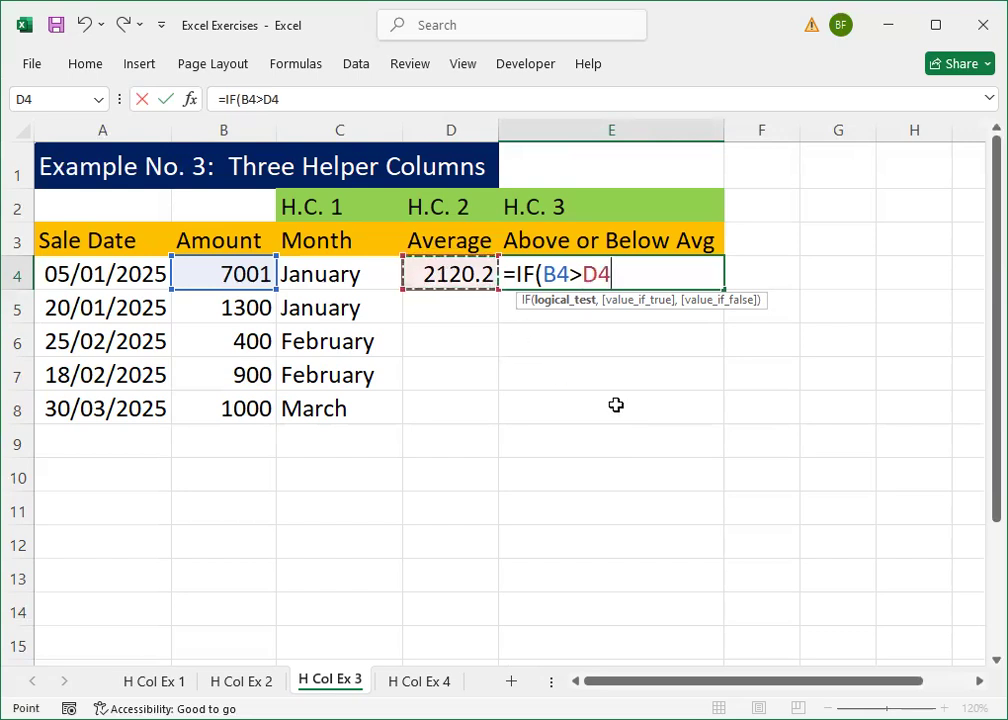
{"action": "key", "text": "F4"}
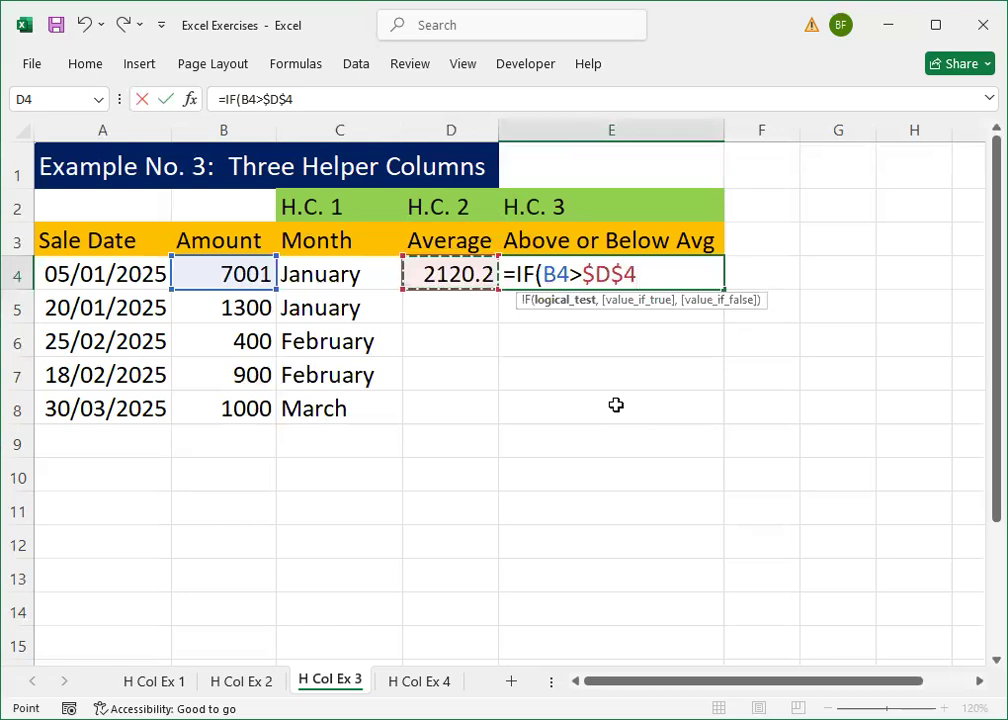
Complete the E4 IF formula with "Above Avg" as the true value and "Below Avg" as the false value.
{"action": "type", "text": ","}
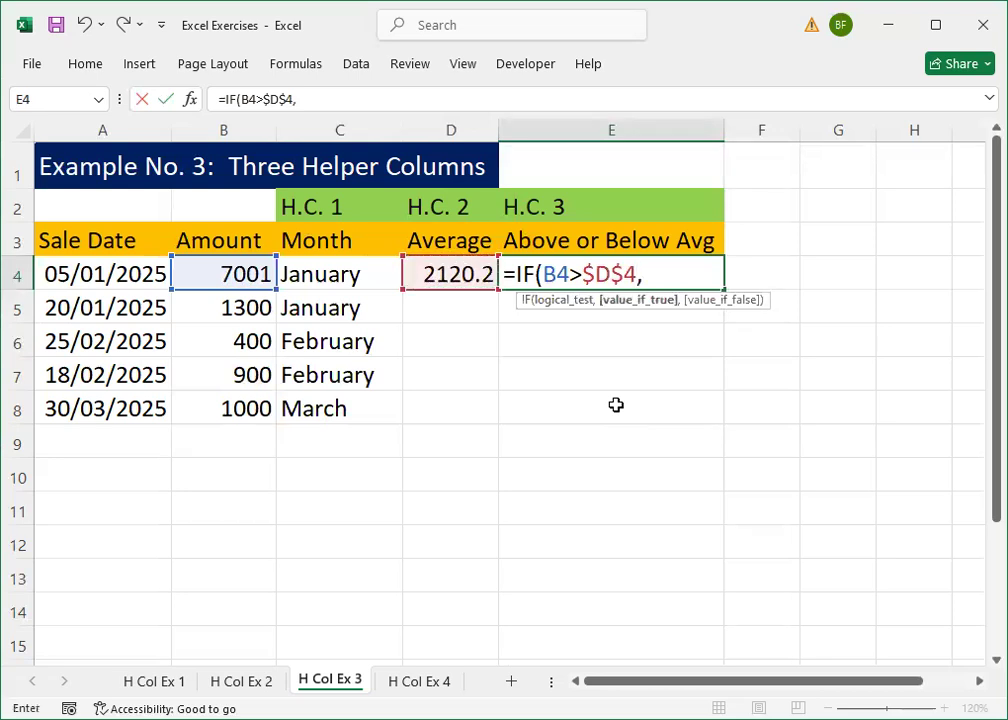
{"action": "type", "text": " \"Above"}
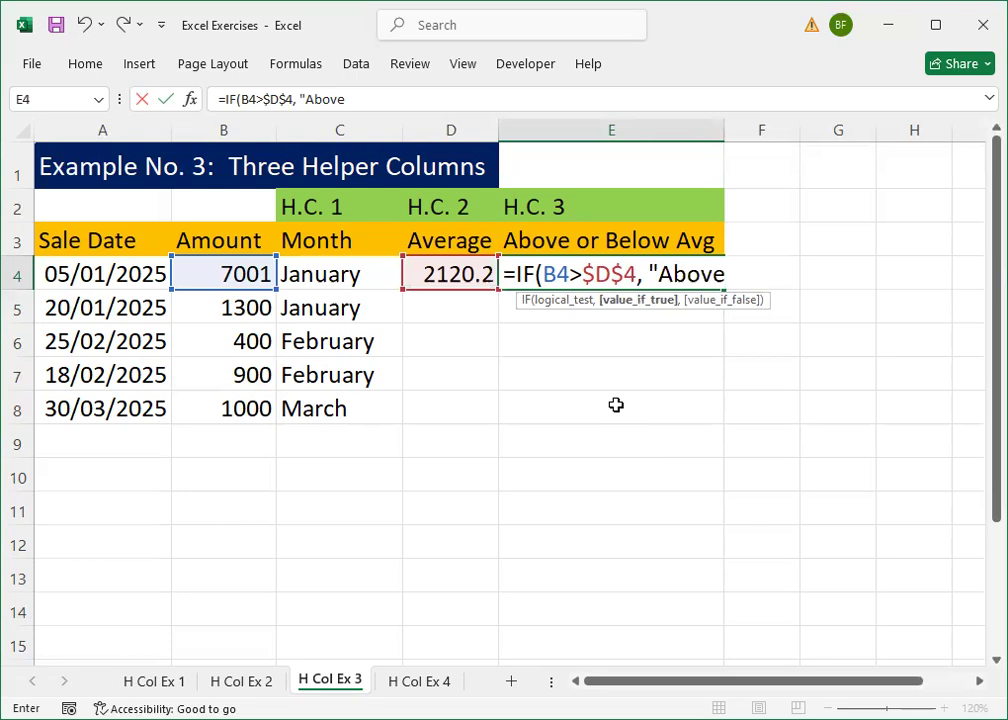
{"action": "type", "text": " Avg\""}
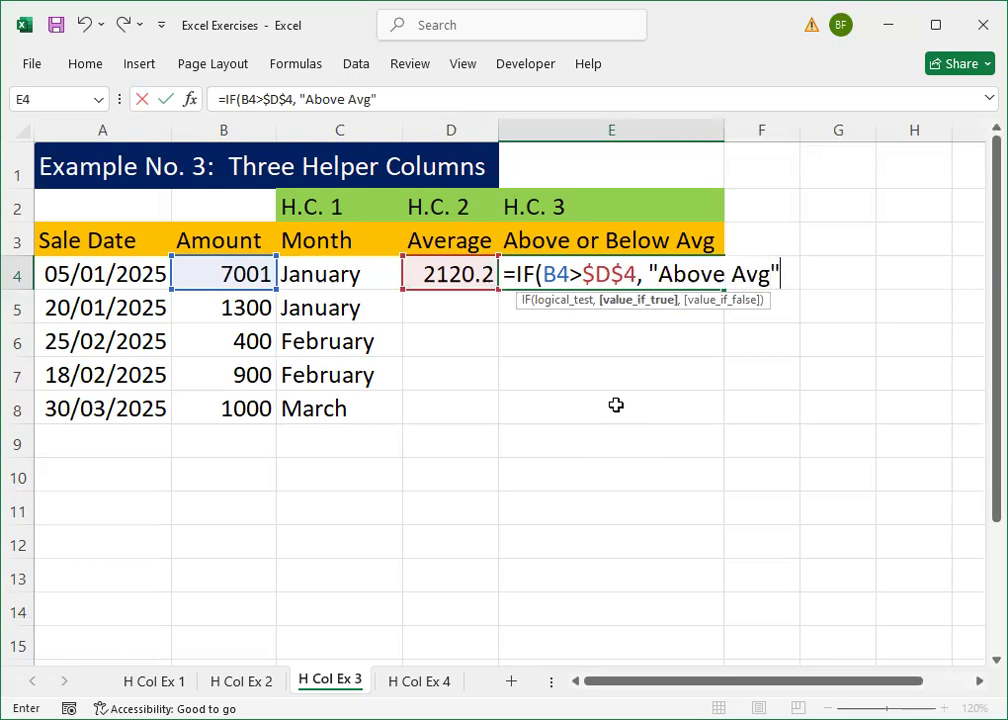
{"action": "type", "text": ","}
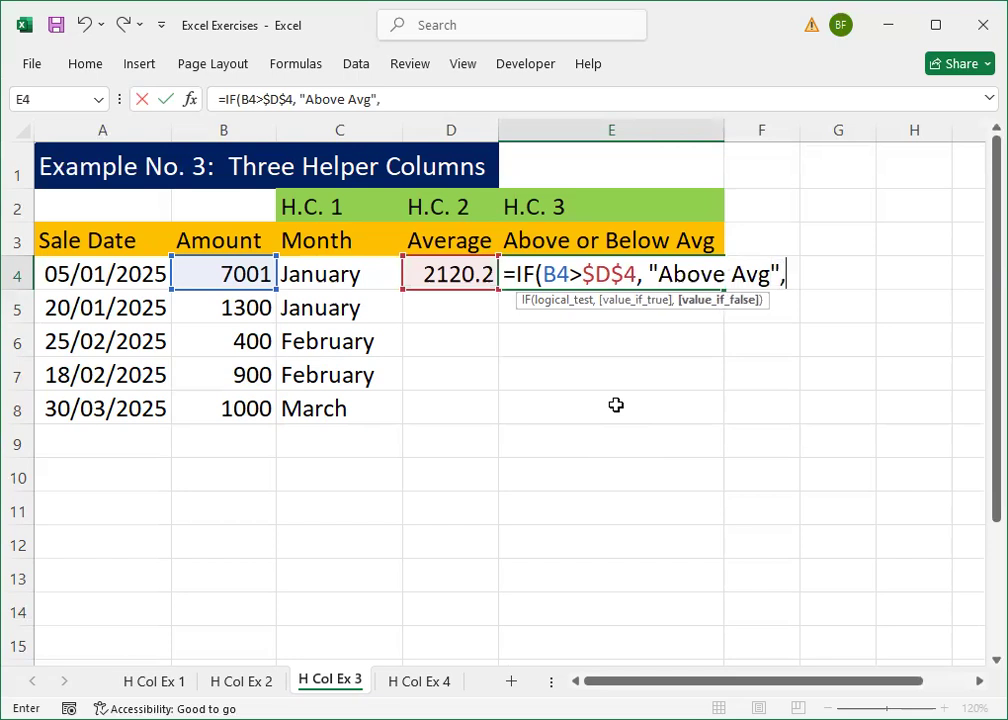
{"action": "type", "text": "\""}
{"action": "type", "text": "Be"}
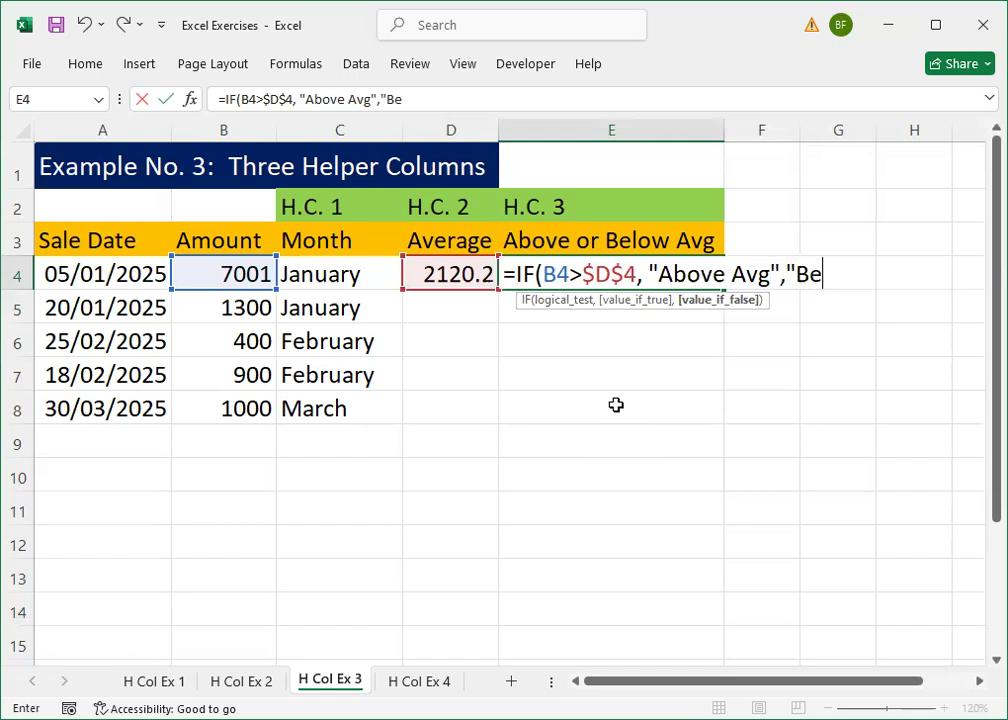
{"action": "type", "text": "low Avf"}
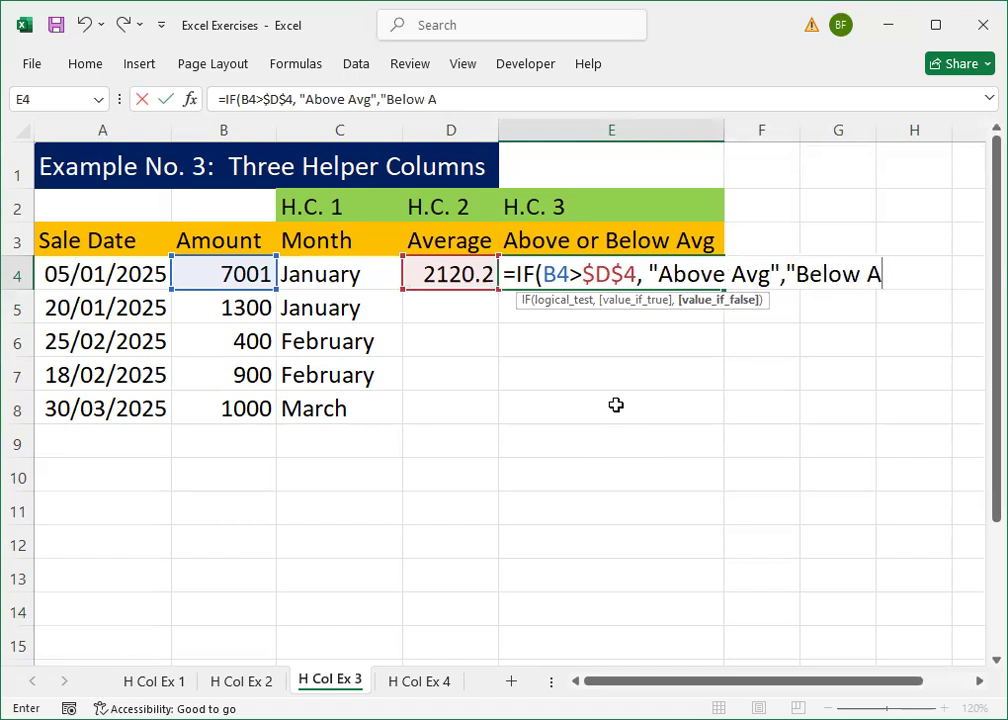
{"action": "key", "text": "BackSpace"}
{"action": "type", "text": "g\")"}
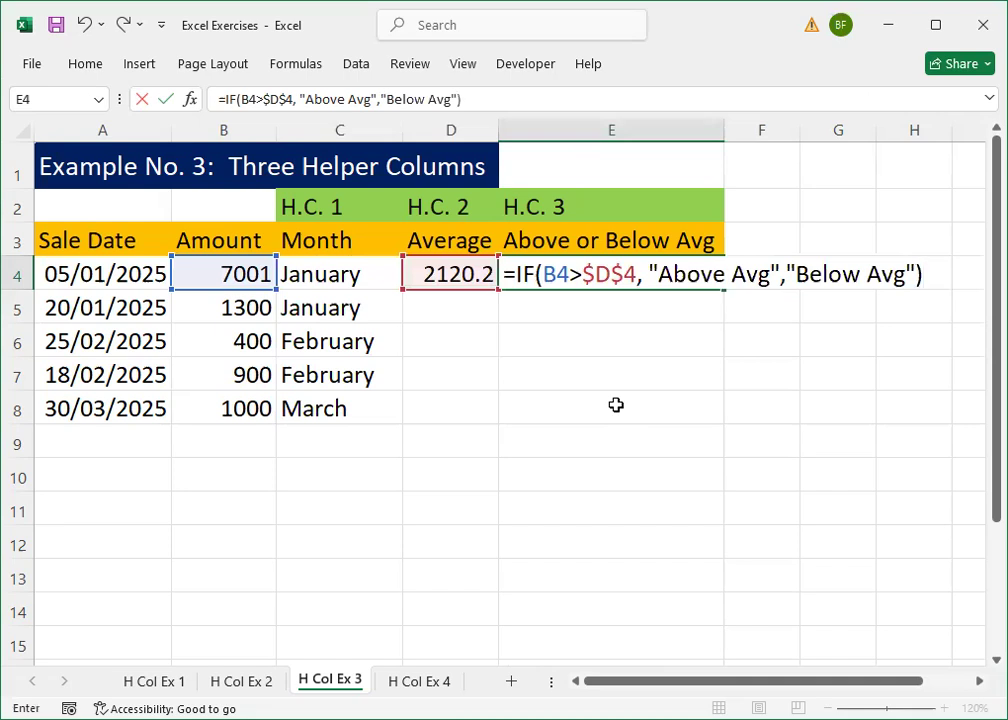
{"action": "key", "text": "Return"}
Copy the E4 comparison formula down through E8 and check the copied formula in E5.
{"action": "key", "text": "Up"}
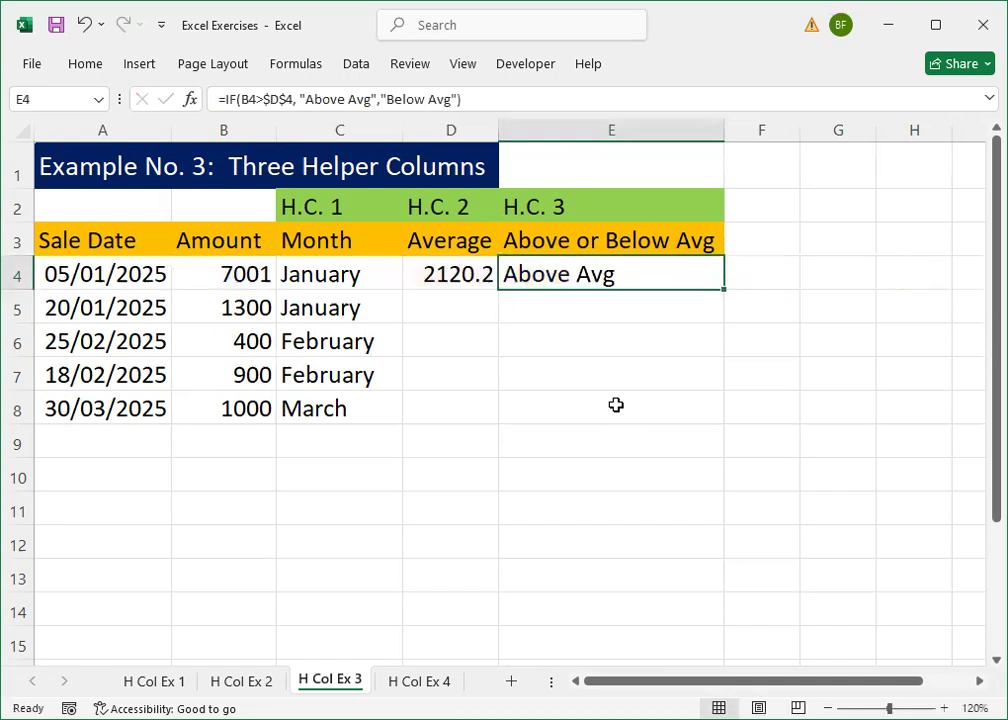
{"action": "left_click_drag", "start_coordinate": [724, 290], "coordinate": [704, 421]}
{"action": "left_click", "coordinate": [580, 305]}
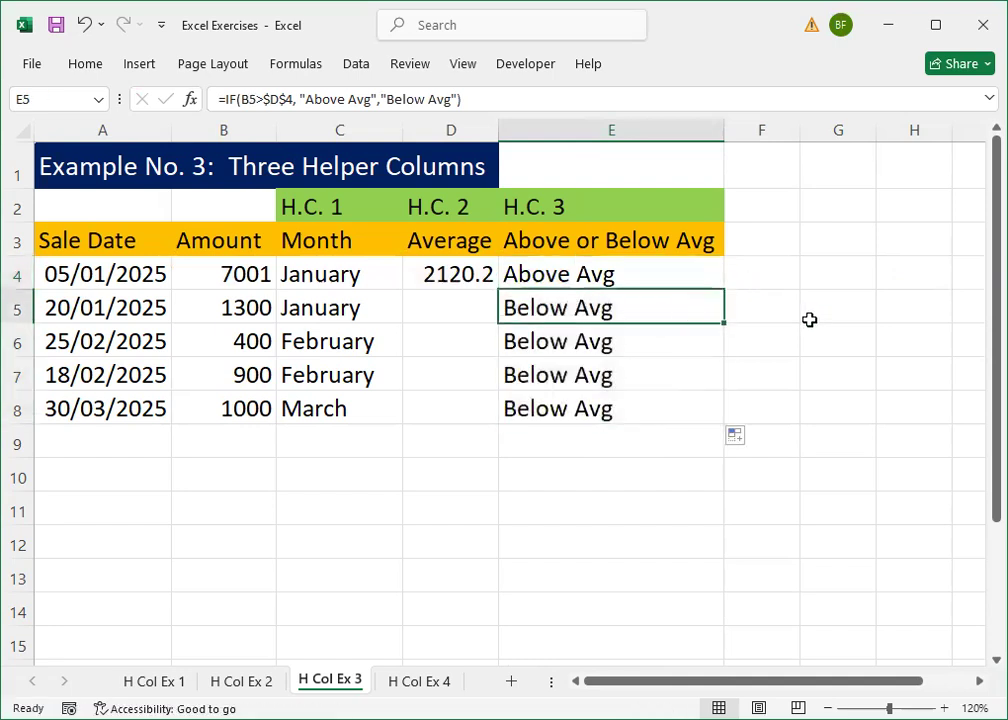
Examine the row 5 sale record, the three helper column labels in row 2 and the last sale date.
{"action": "key", "text": "Left"}
{"action": "key", "text": "Left"}
{"action": "key", "text": "Left"}
{"action": "key", "text": "Left"}
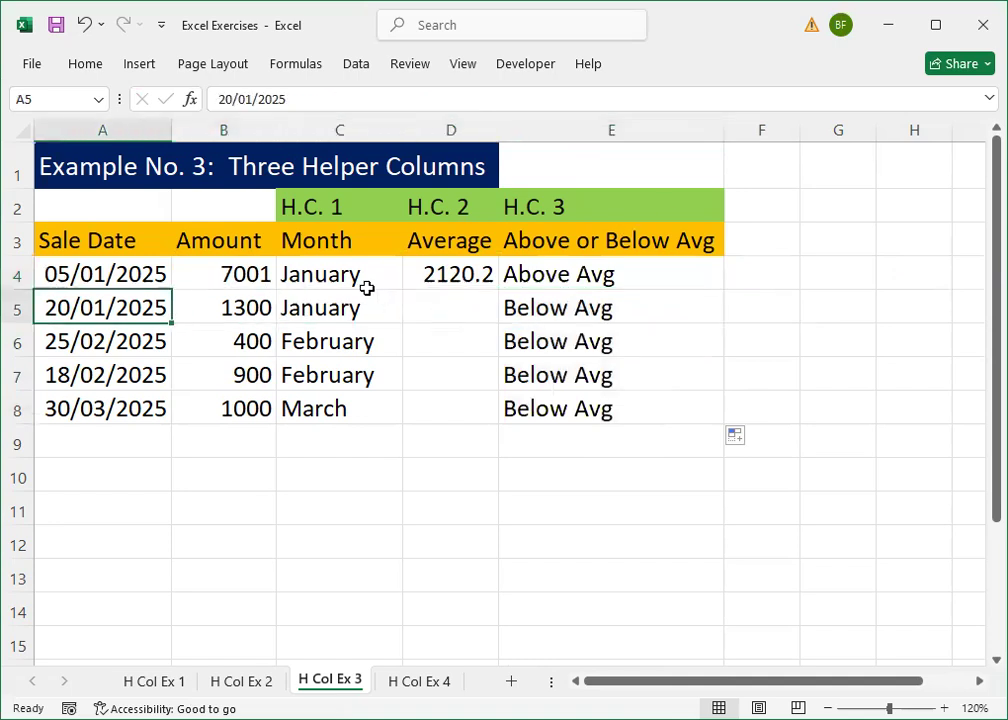
{"action": "left_click", "coordinate": [321, 204]}
{"action": "left_click", "coordinate": [439, 205]}
{"action": "left_click", "coordinate": [590, 200]}
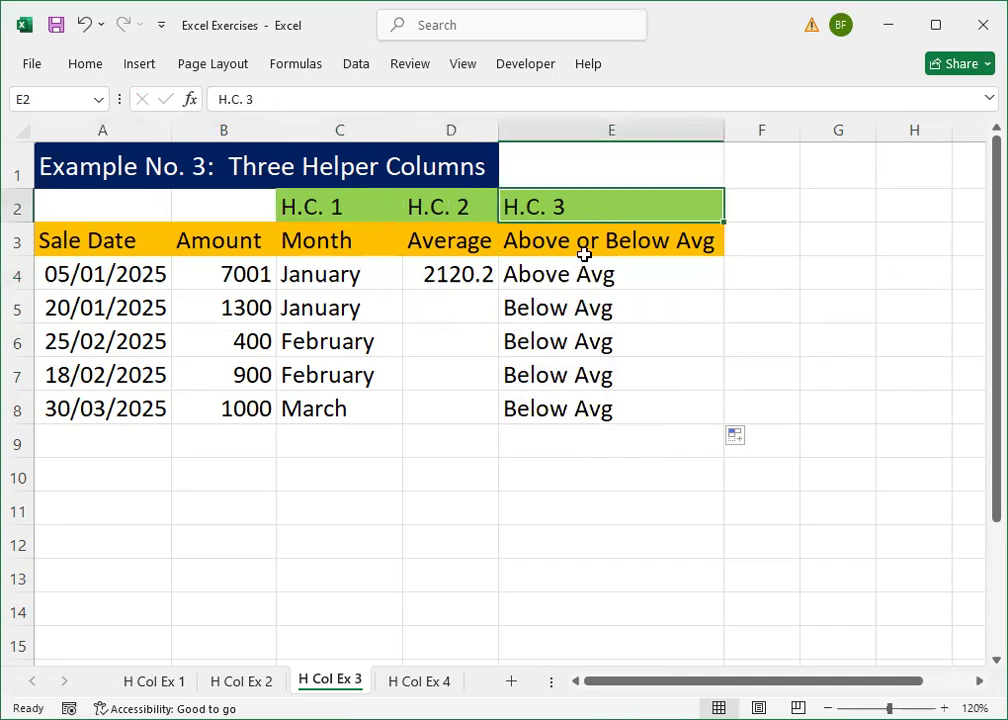
{"action": "left_click", "coordinate": [118, 400]}
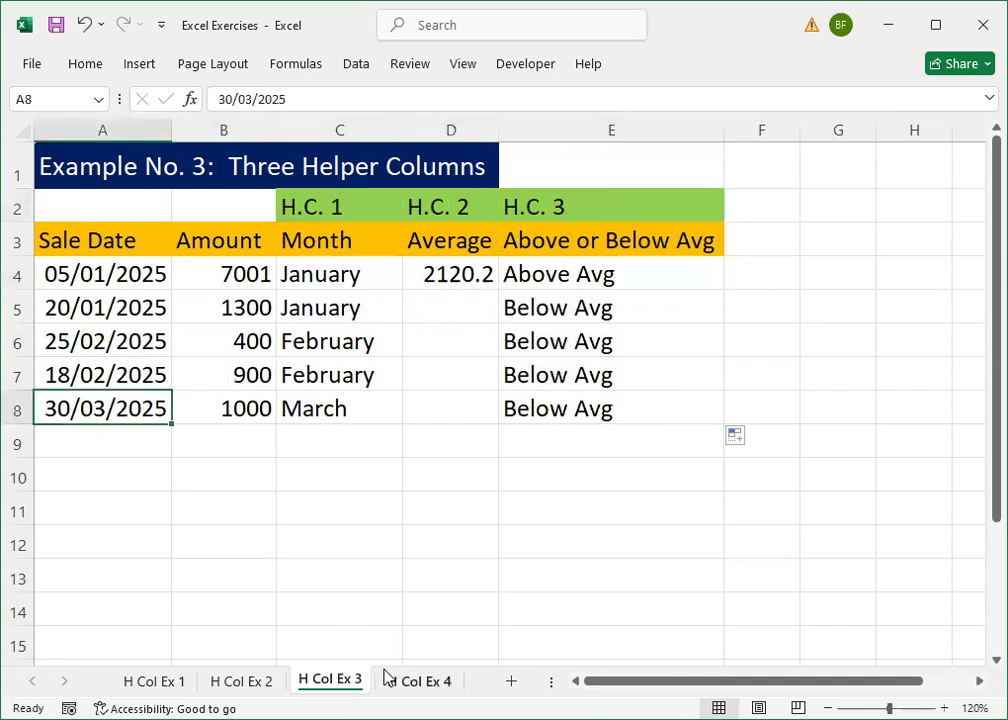
Open the H Col Ex 4 sheet and examine the first sales record in row 4 and the three helper column headings.
{"action": "left_click", "coordinate": [419, 681]}
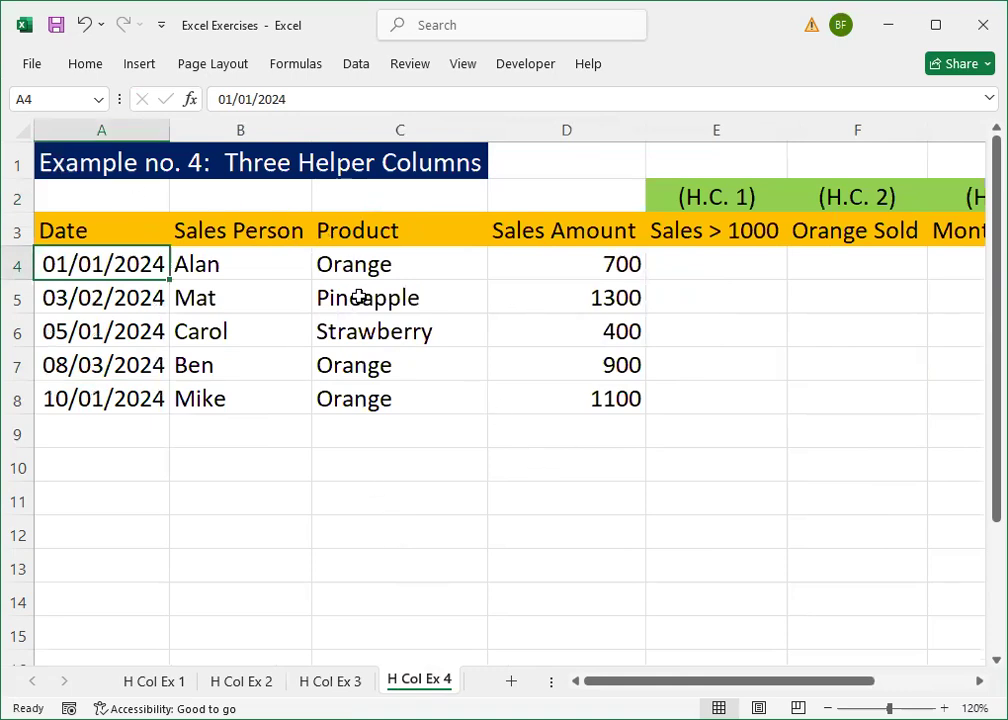
{"action": "left_click", "coordinate": [374, 268]}
{"action": "key", "text": "Left"}
{"action": "key", "text": "Left"}
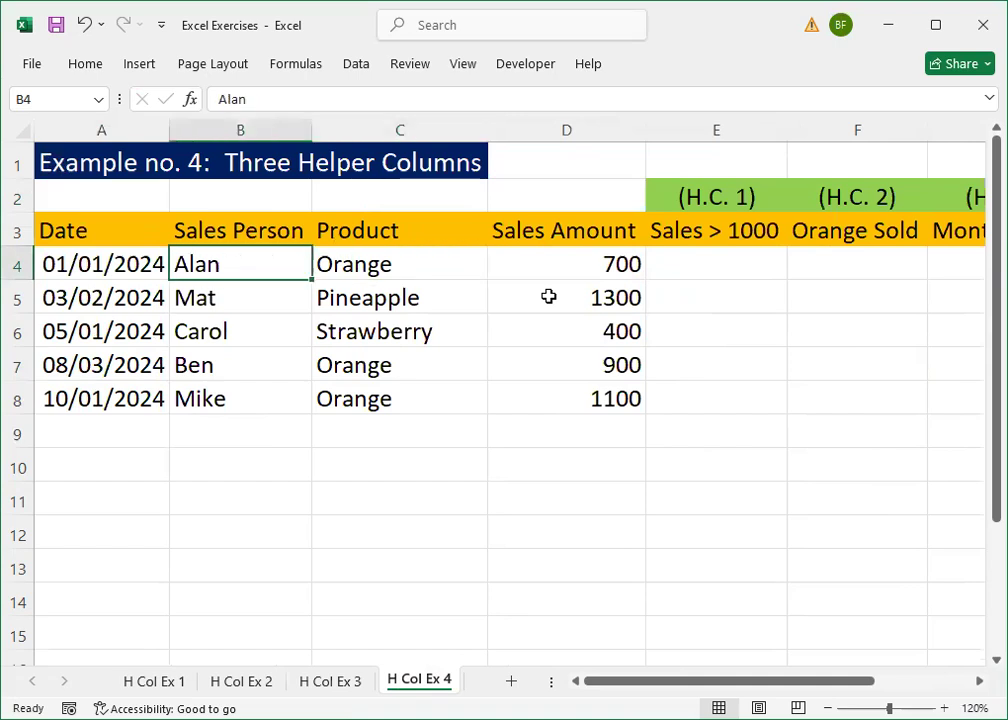
{"action": "key", "text": "Right"}
{"action": "key", "text": "Right"}
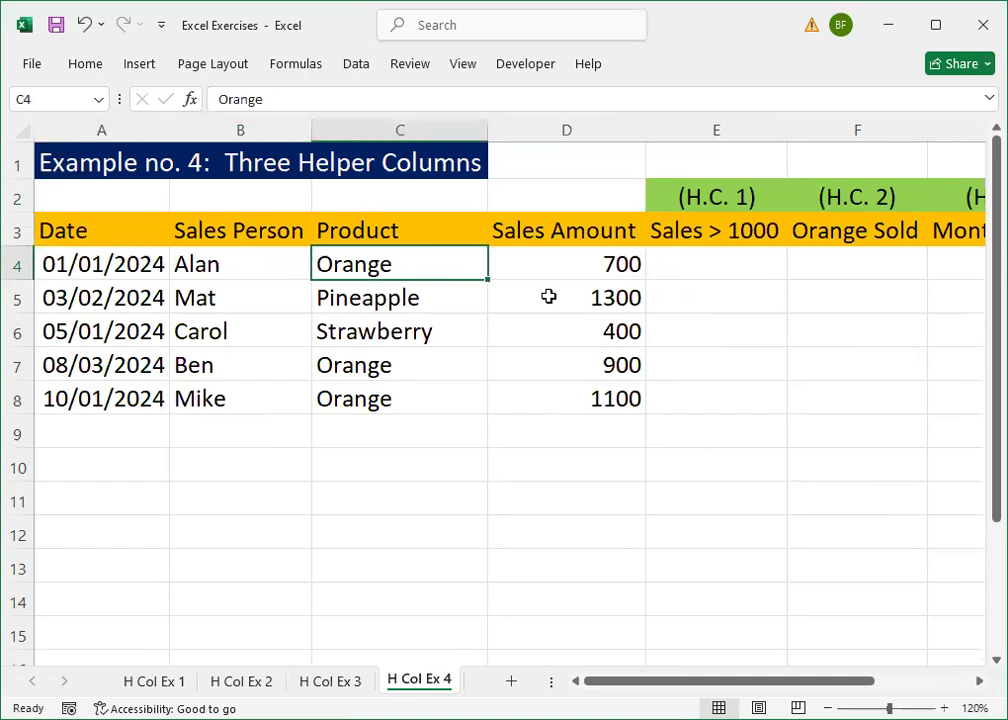
{"action": "key", "text": "Right"}
{"action": "key", "text": "Right"}
{"action": "key", "text": "Right"}
{"action": "key", "text": "Right"}
{"action": "key", "text": "Right"}
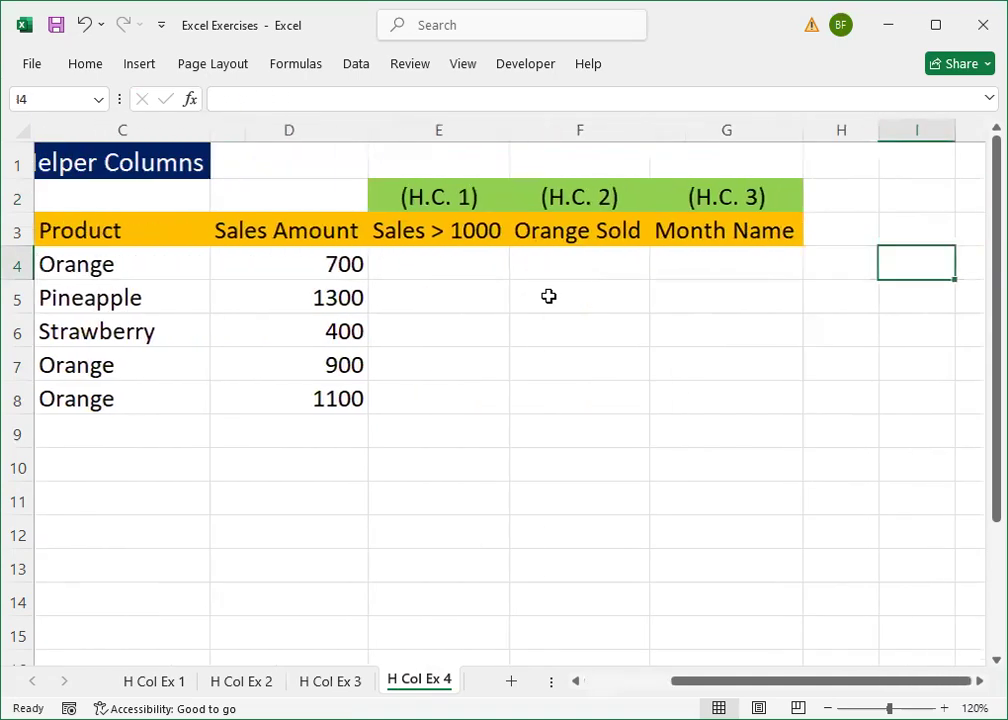
{"action": "key", "text": "Left"}
{"action": "key", "text": "Left"}
{"action": "key", "text": "Left"}
{"action": "key", "text": "Left"}
{"action": "key", "text": "Left"}
{"action": "key", "text": "Left"}
{"action": "key", "text": "Left"}
{"action": "key", "text": "Right"}
{"action": "key", "text": "Right"}
{"action": "key", "text": "Right"}
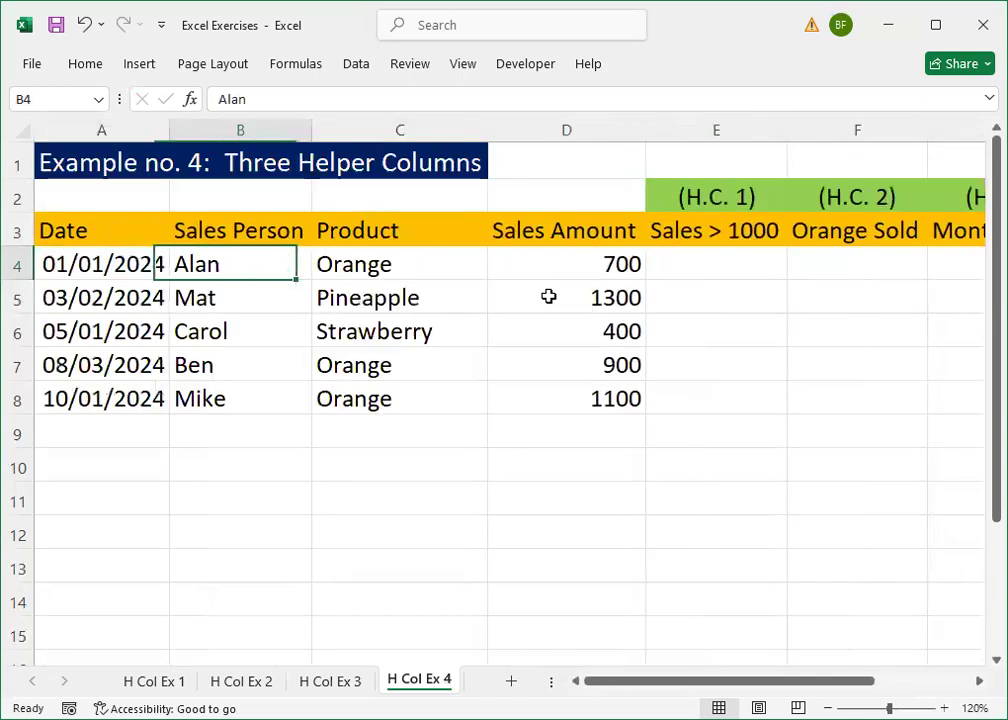
Try to enter =D4>1000, "High","Low") in E4 under the Sales > 1000 heading.
{"action": "key", "text": "Right"}
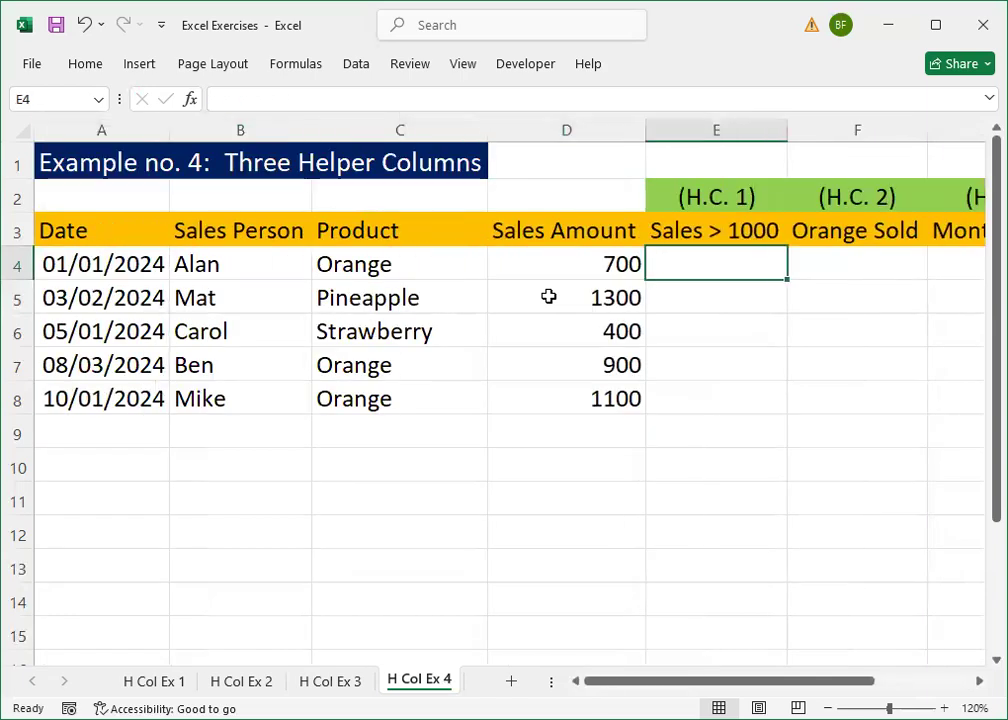
{"action": "type", "text": "="}
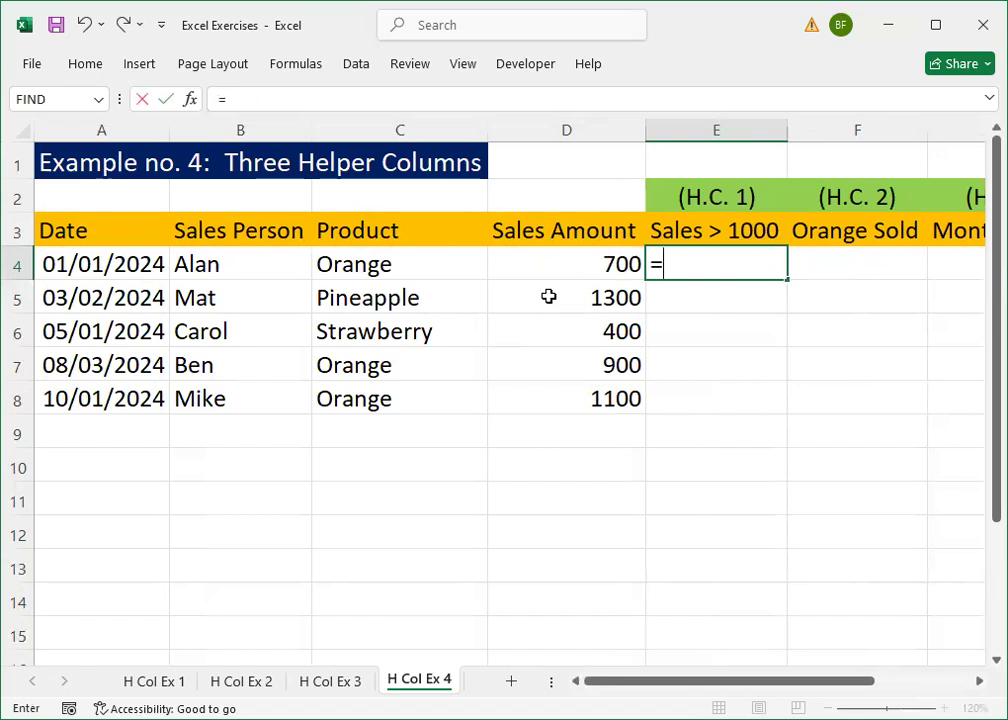
{"action": "left_click", "coordinate": [566, 272]}
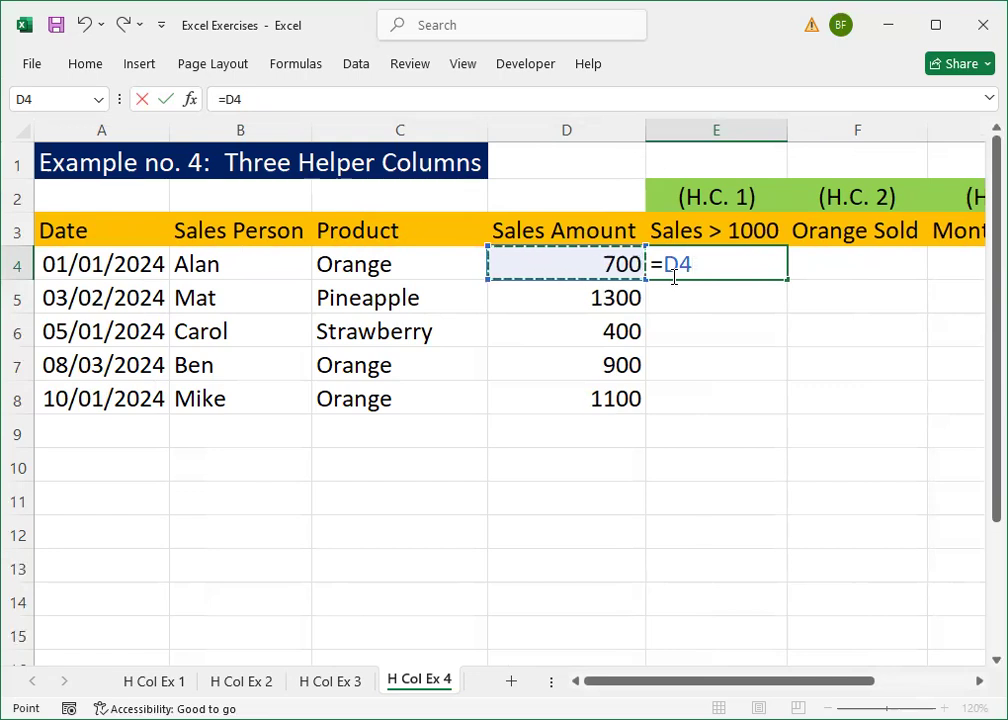
{"action": "type", "text": ">1000"}
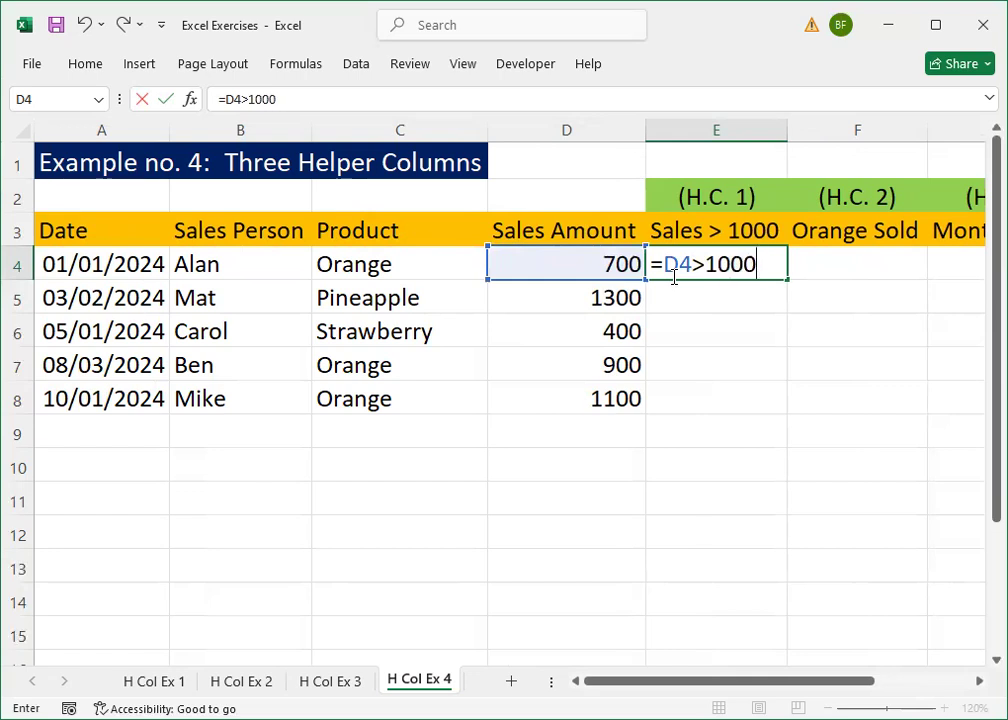
{"action": "type", "text": ", \"Hig"}
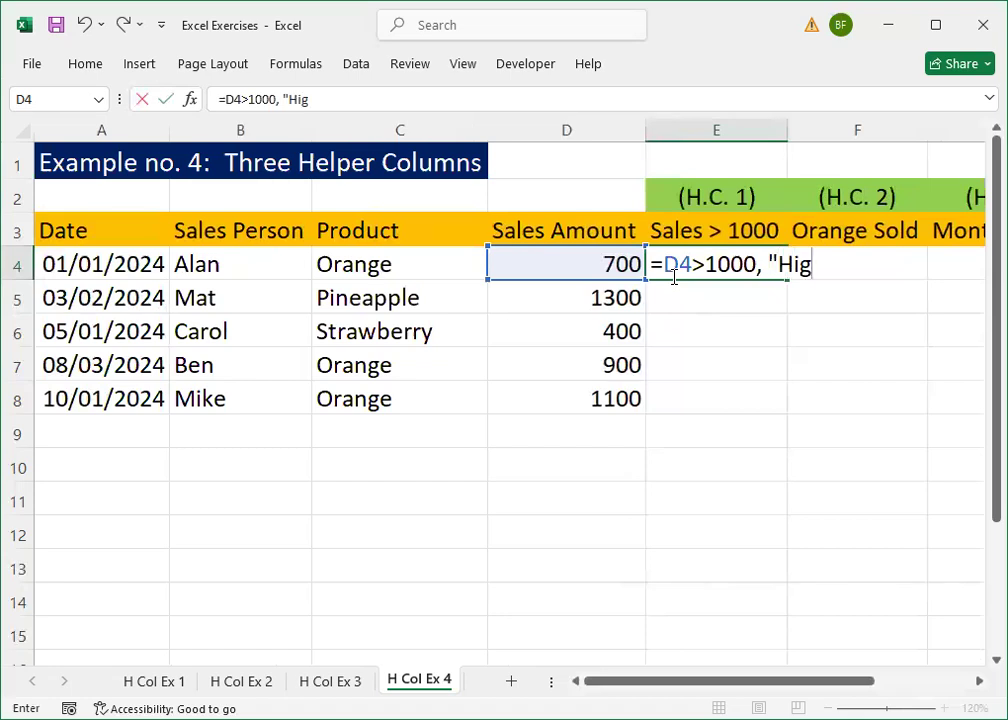
{"action": "type", "text": "h\",\"Low"}
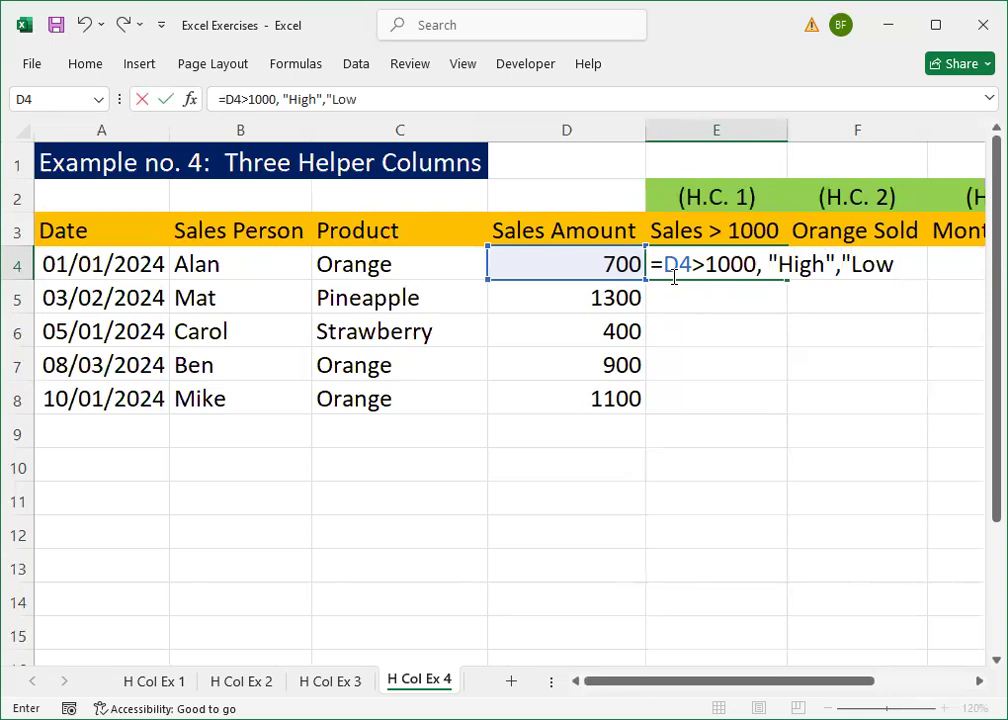
{"action": "type", "text": "\")"}
{"action": "key", "text": "Return"}
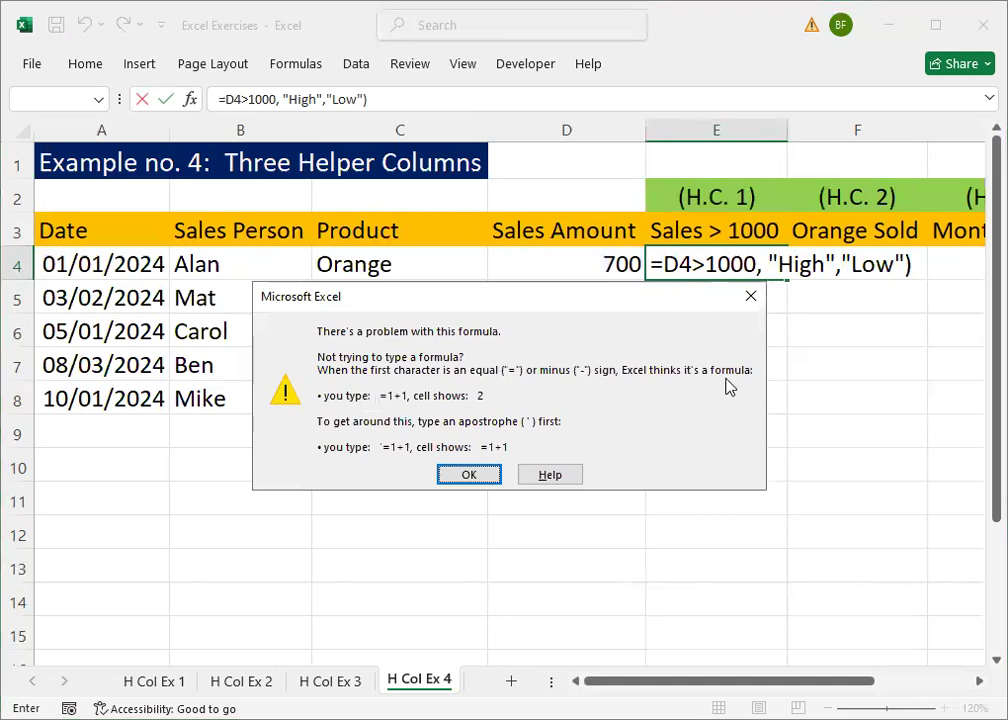
{"action": "left_click", "coordinate": [469, 474]}
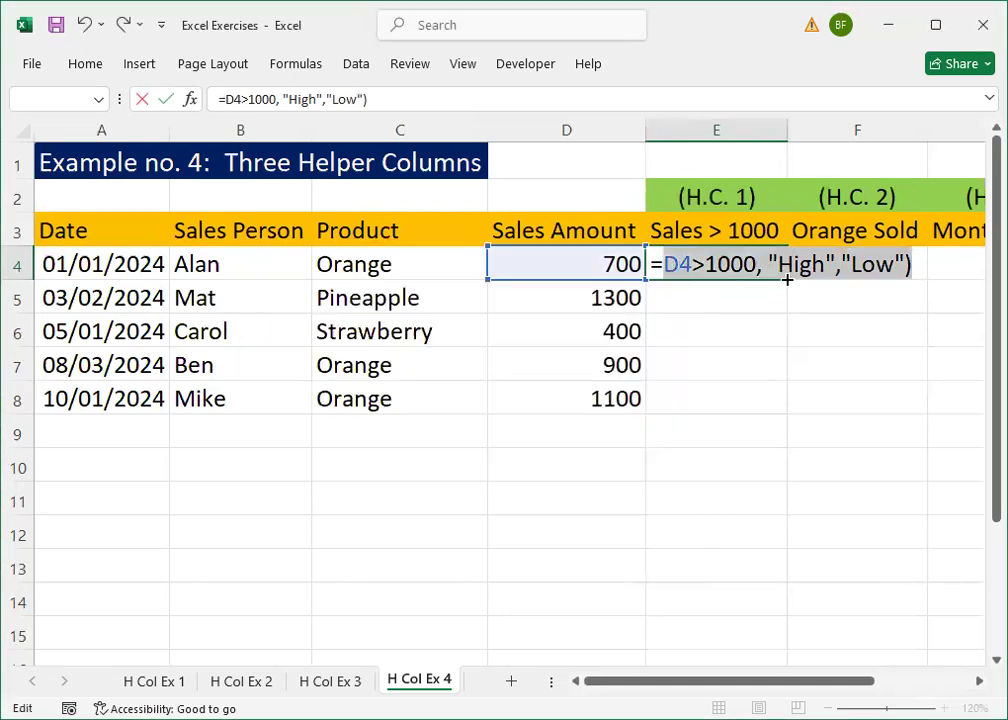
Correct the E4 formula by adding the IF function so it reads =IF(D4>1000, "High","Low").
{"action": "left_click", "coordinate": [767, 264]}
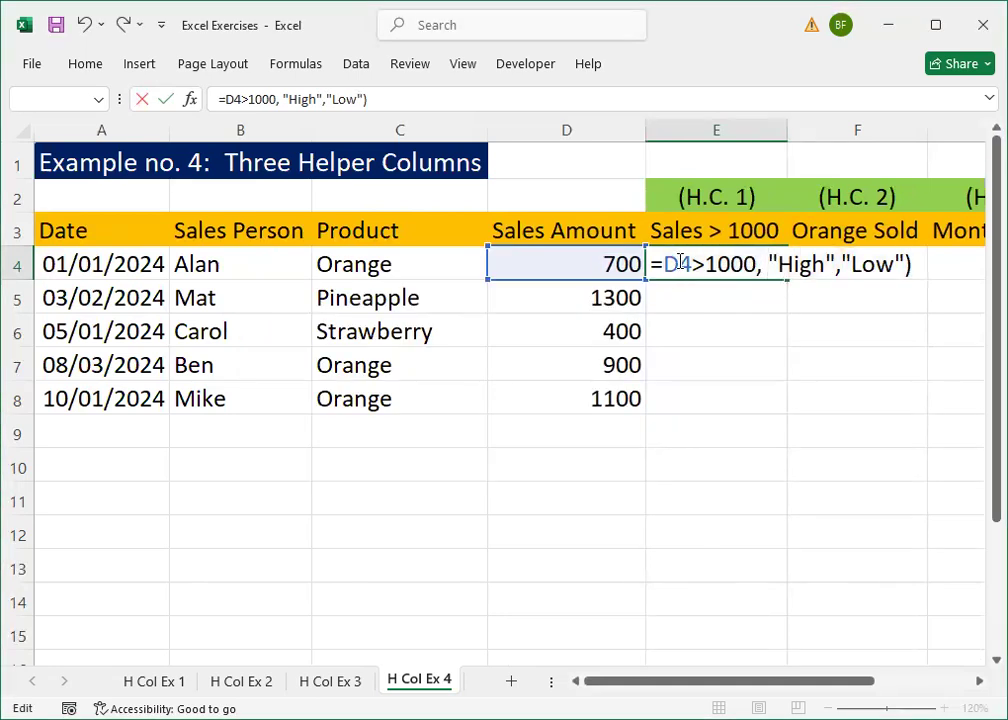
{"action": "left_click", "coordinate": [689, 264]}
{"action": "key", "text": "Left"}
{"action": "key", "text": "Left"}
{"action": "type", "text": "IF("}
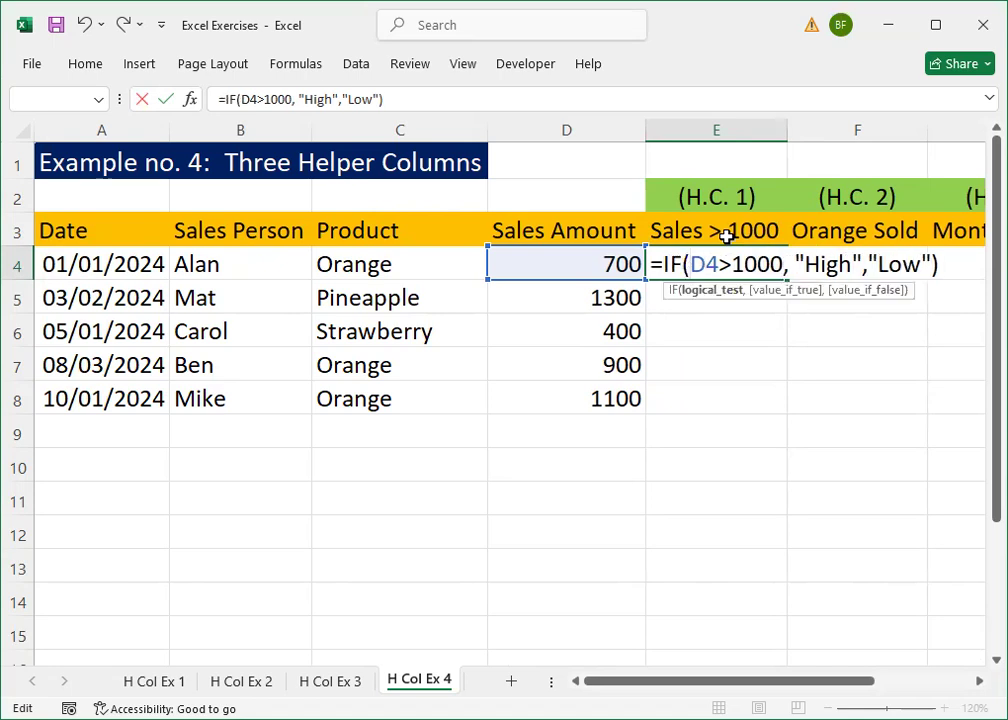
{"action": "key", "text": "ctrl+Return"}
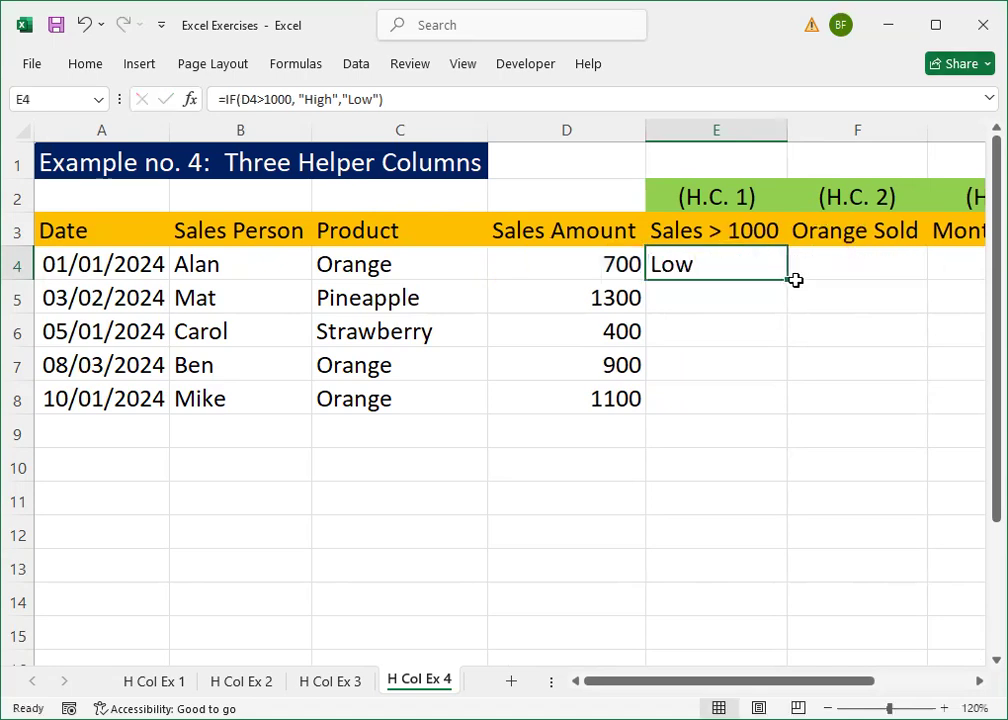
Copy the E4 High/Low formula down through E8 and check the copied cells.
{"action": "left_click_drag", "start_coordinate": [790, 280], "coordinate": [781, 418]}
{"action": "left_click", "coordinate": [776, 318]}
{"action": "key", "text": "Up"}
{"action": "key", "text": "Up"}
{"action": "key", "text": "Down"}
{"action": "key", "text": "Down"}
{"action": "key", "text": "Down"}
{"action": "key", "text": "Down"}
{"action": "key", "text": "Up"}
{"action": "key", "text": "Up"}
{"action": "left_click", "coordinate": [800, 320]}
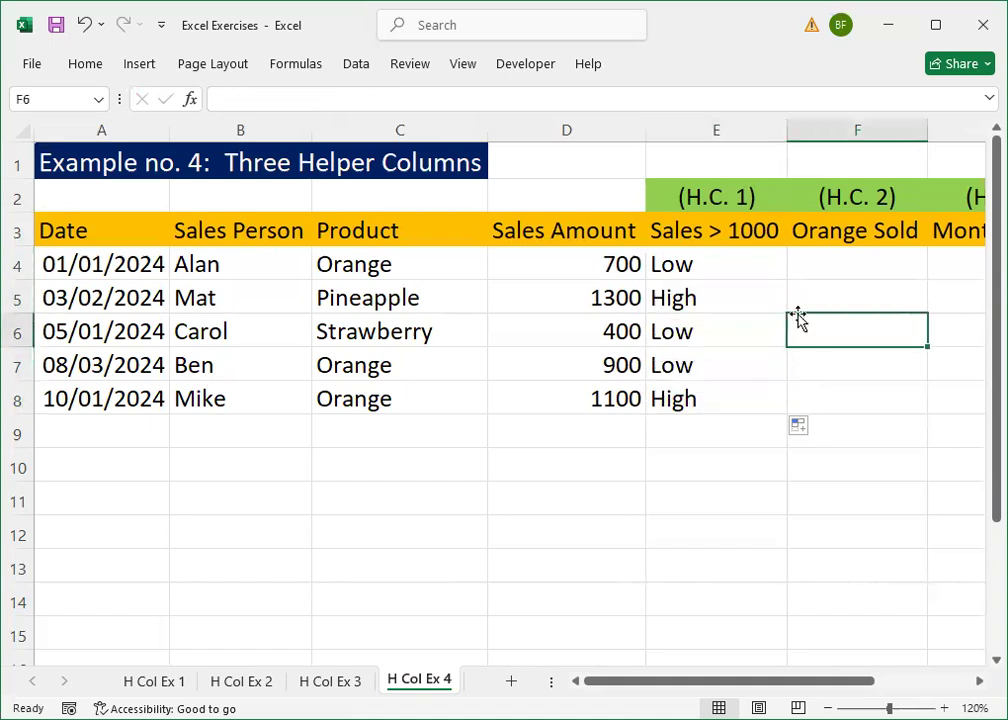
{"action": "key", "text": "Right"}
{"action": "key", "text": "Left"}
{"action": "key", "text": "Left"}
{"action": "key", "text": "Up"}
{"action": "key", "text": "Up"}
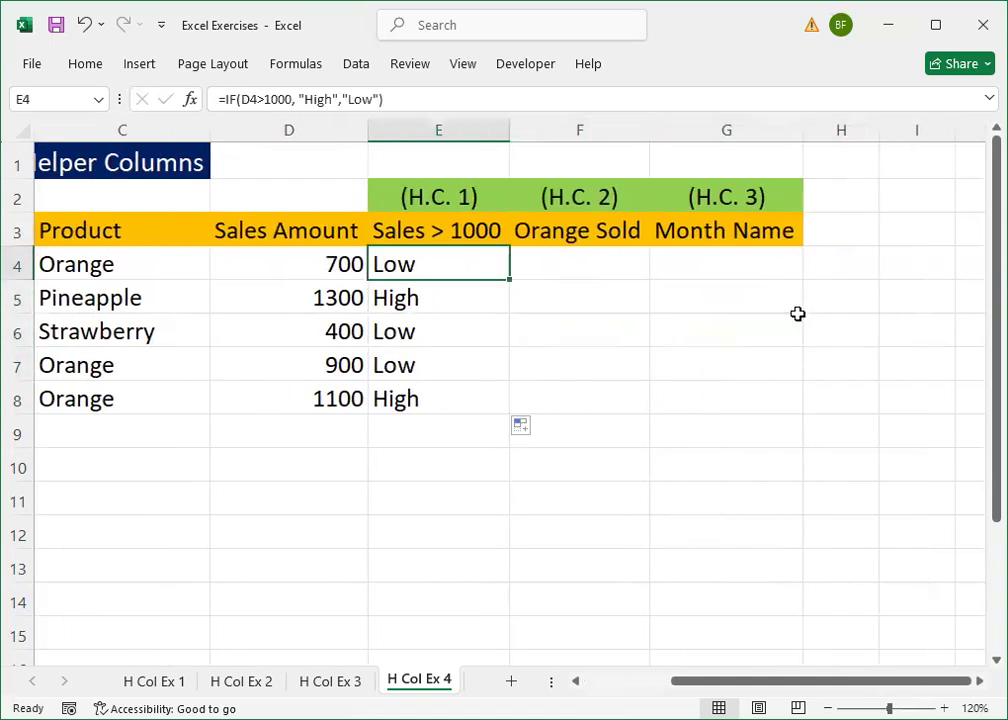
Start an IF formula in F4 under Orange Sold with the logical test C4="Orange".
{"action": "key", "text": "Right"}
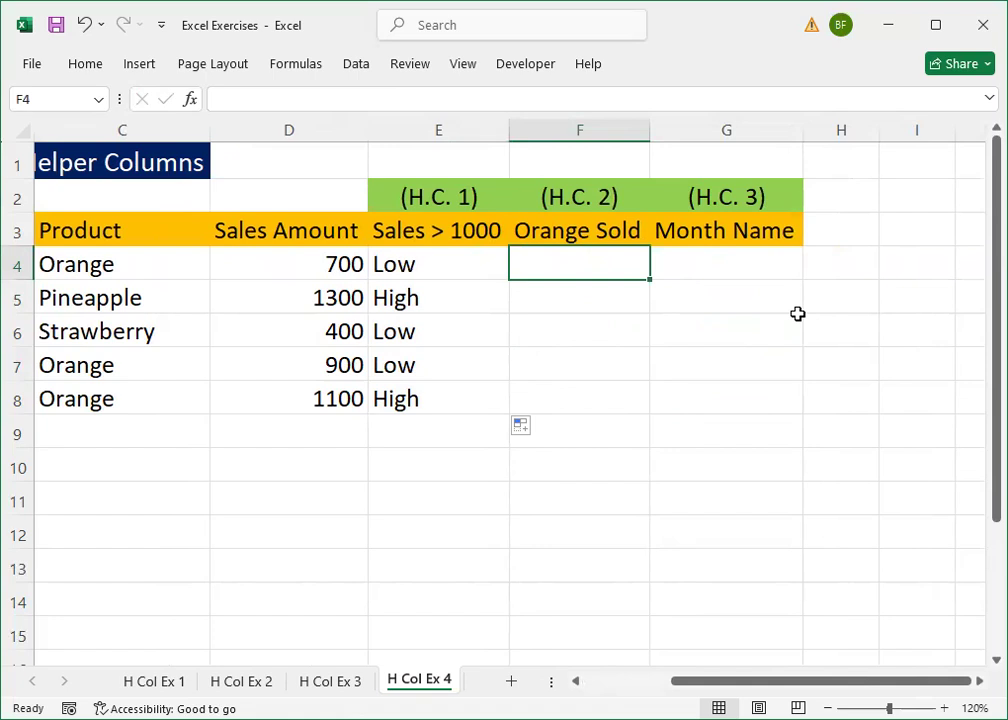
{"action": "type", "text": "="}
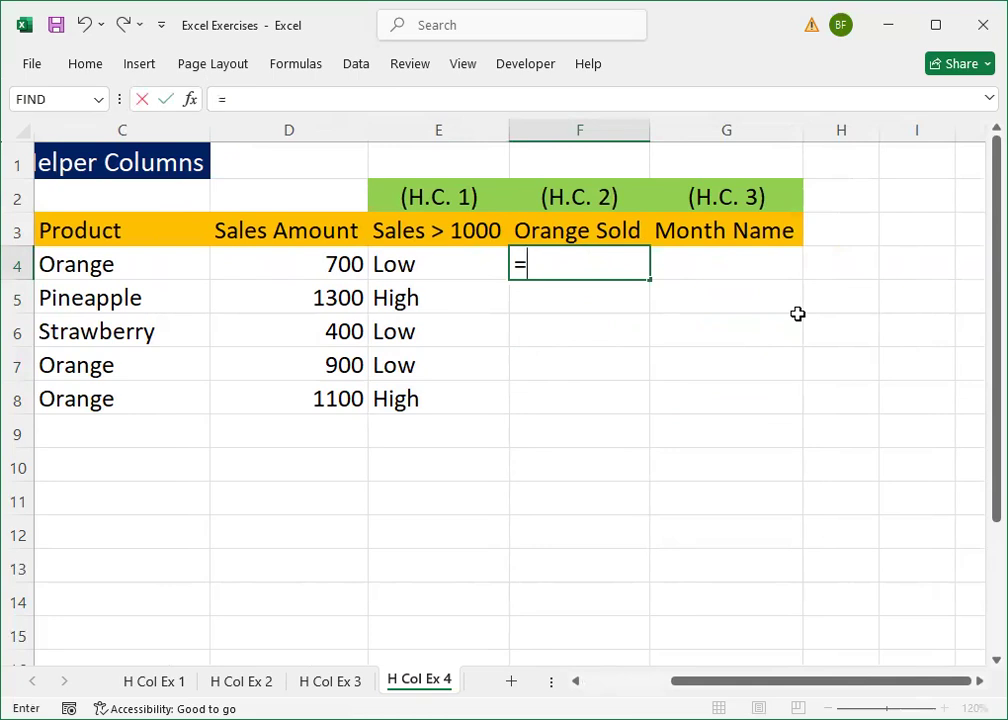
{"action": "type", "text": "i"}
{"action": "key", "text": "Tab"}
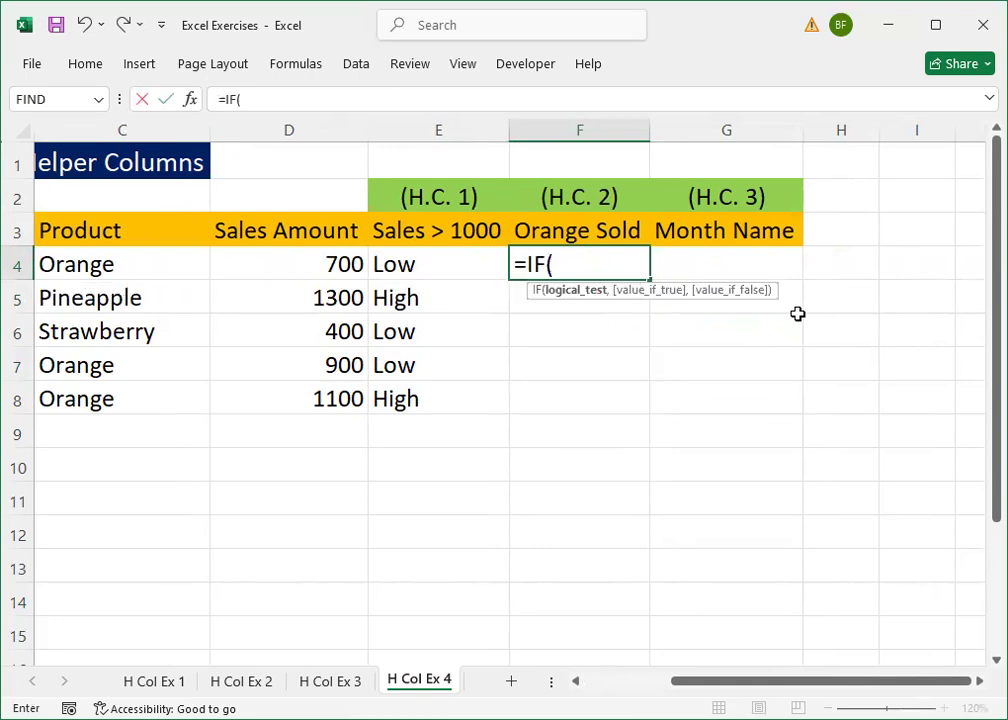
{"action": "left_click", "coordinate": [76, 266]}
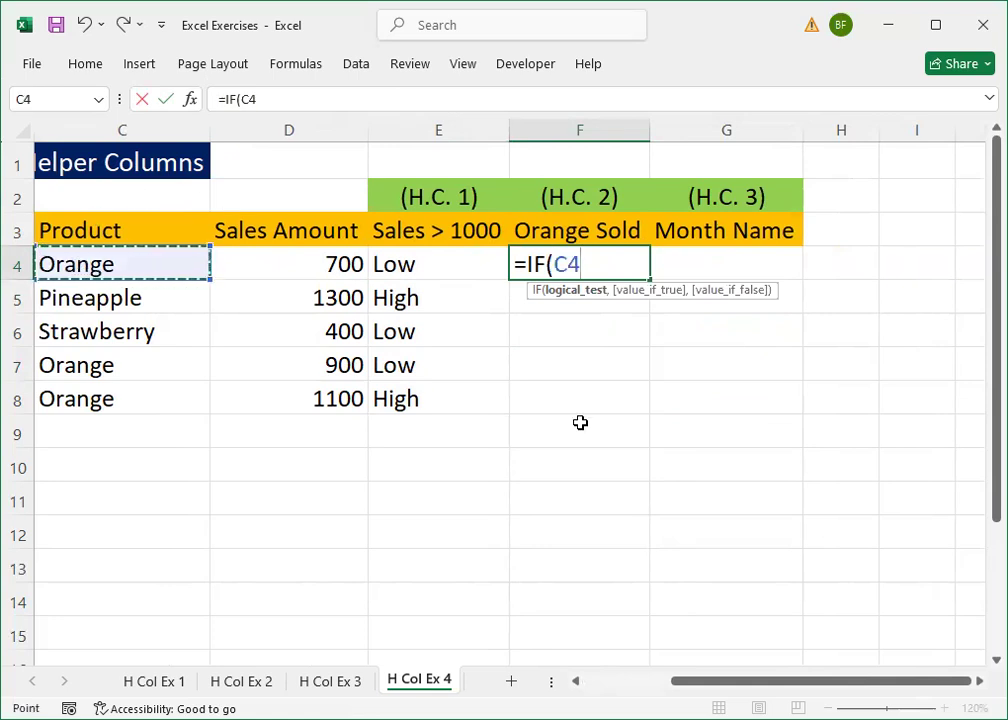
{"action": "type", "text": "="}
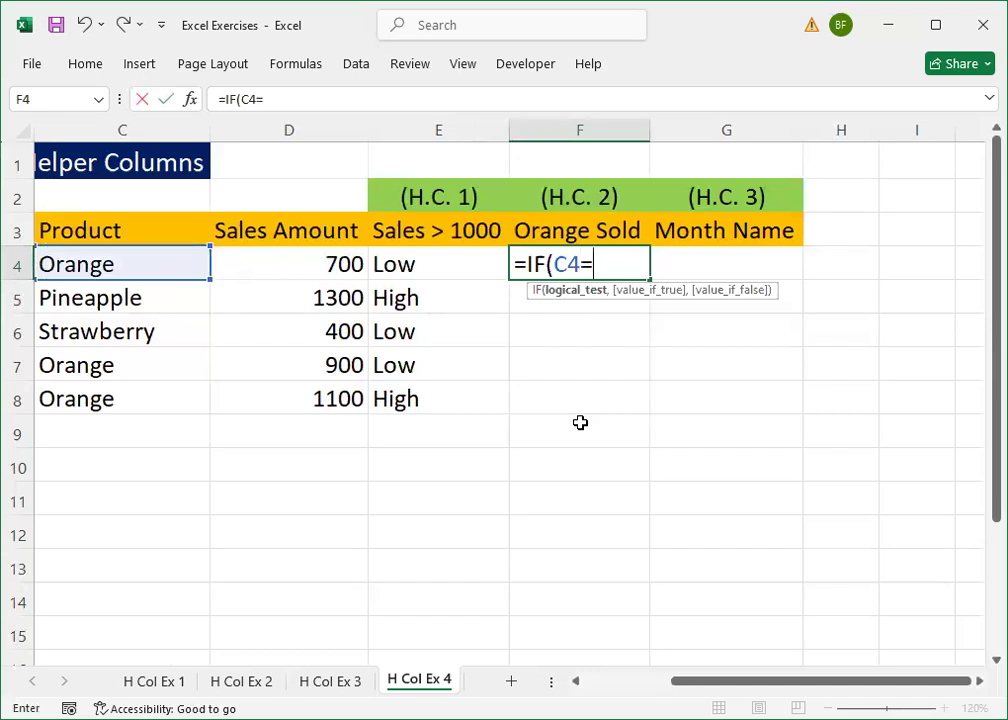
{"action": "type", "text": "\"Orange"}
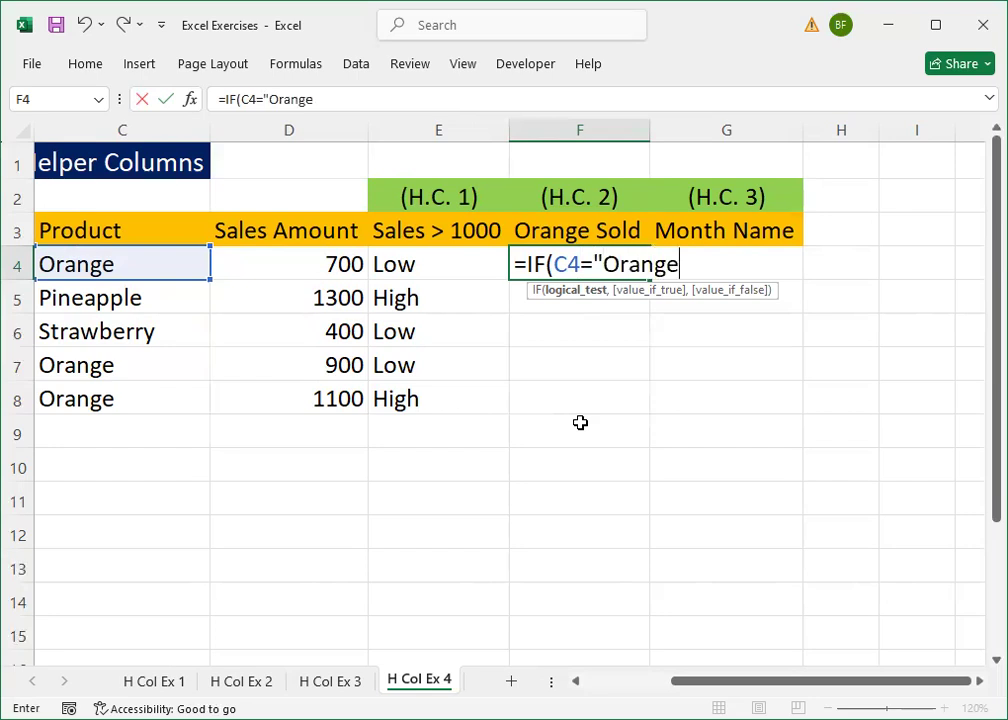
{"action": "type", "text": "\","}
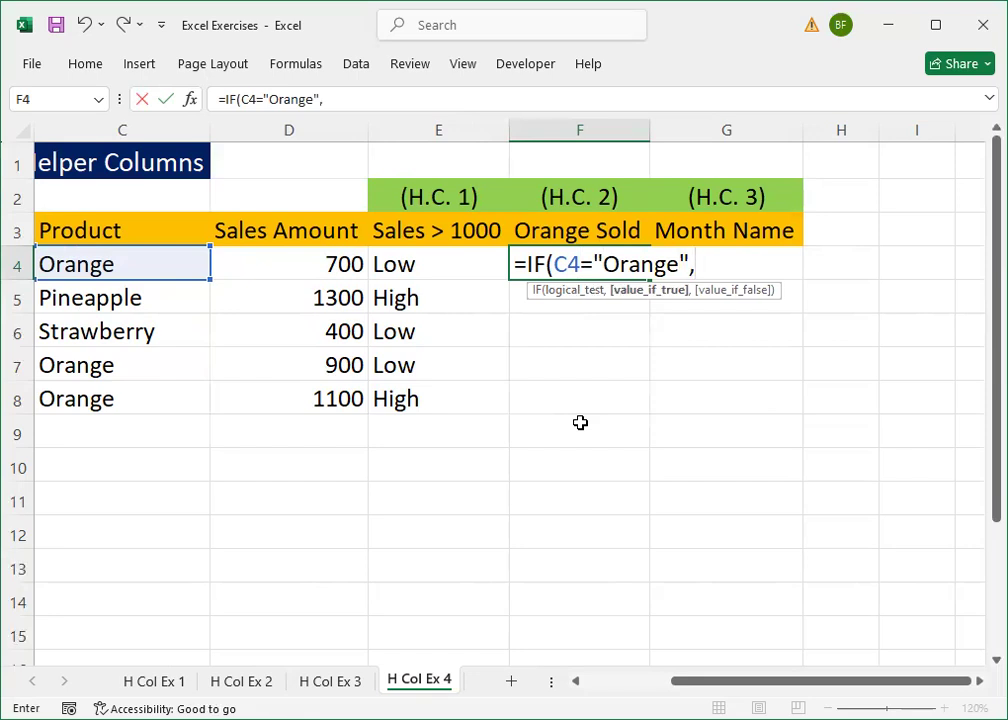
Complete the F4 IF formula with "Yes" as the true value and "No" as the false value, and copy it down through F8.
{"action": "type", "text": "\"Yes\","}
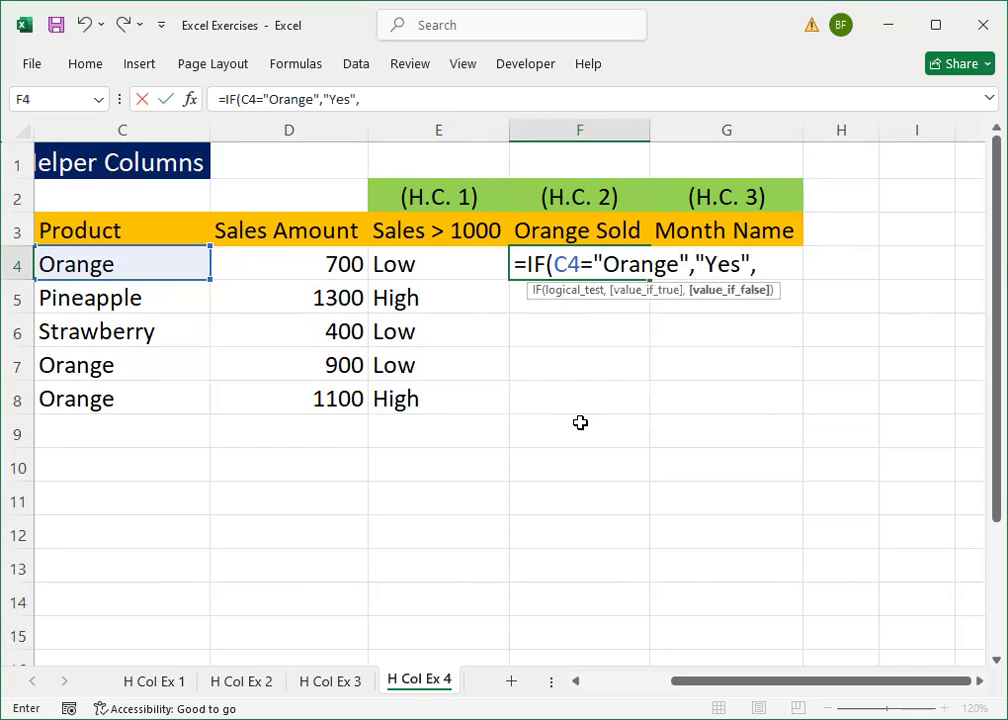
{"action": "type", "text": "\"No\""}
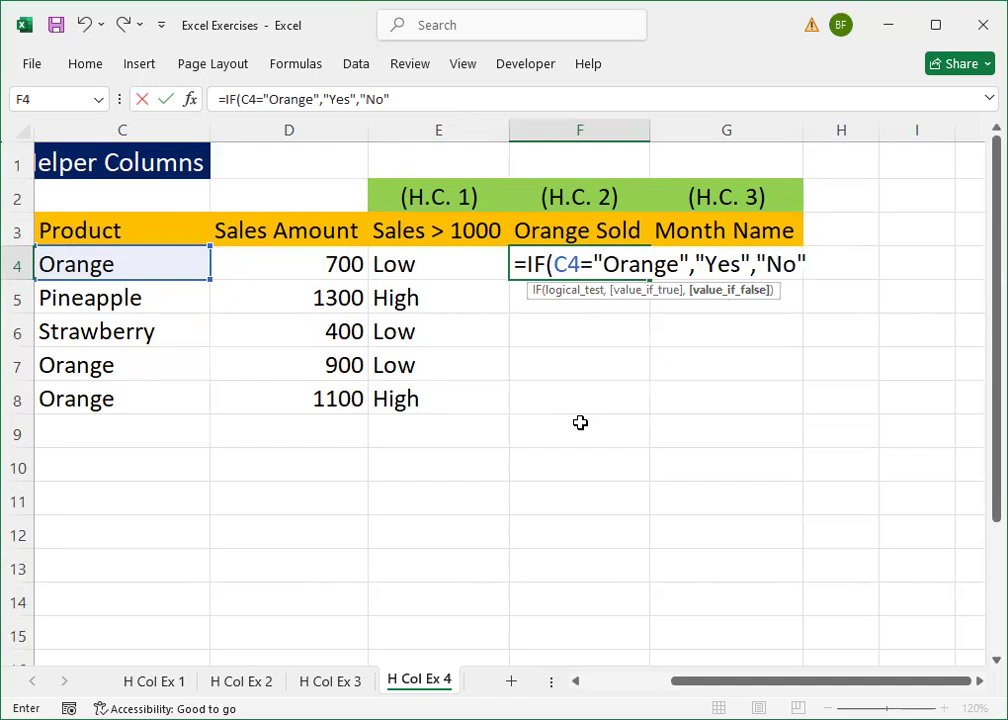
{"action": "type", "text": ")"}
{"action": "key", "text": "Return"}
{"action": "key", "text": "Up"}
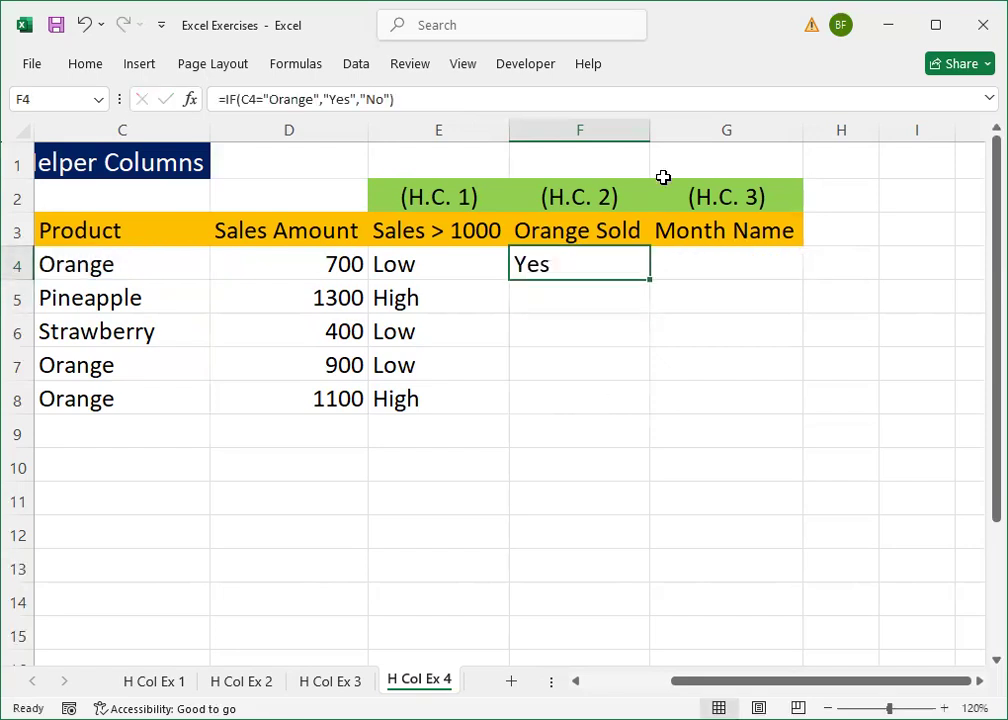
{"action": "left_click_drag", "start_coordinate": [652, 283], "coordinate": [652, 404]}
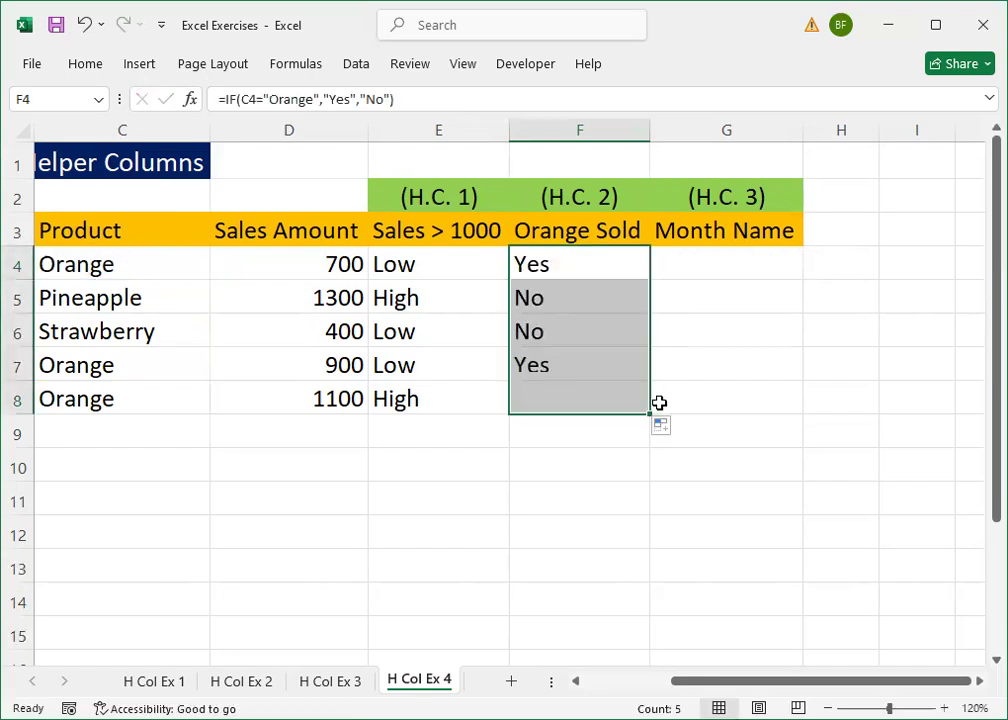
{"action": "left_click", "coordinate": [561, 297]}
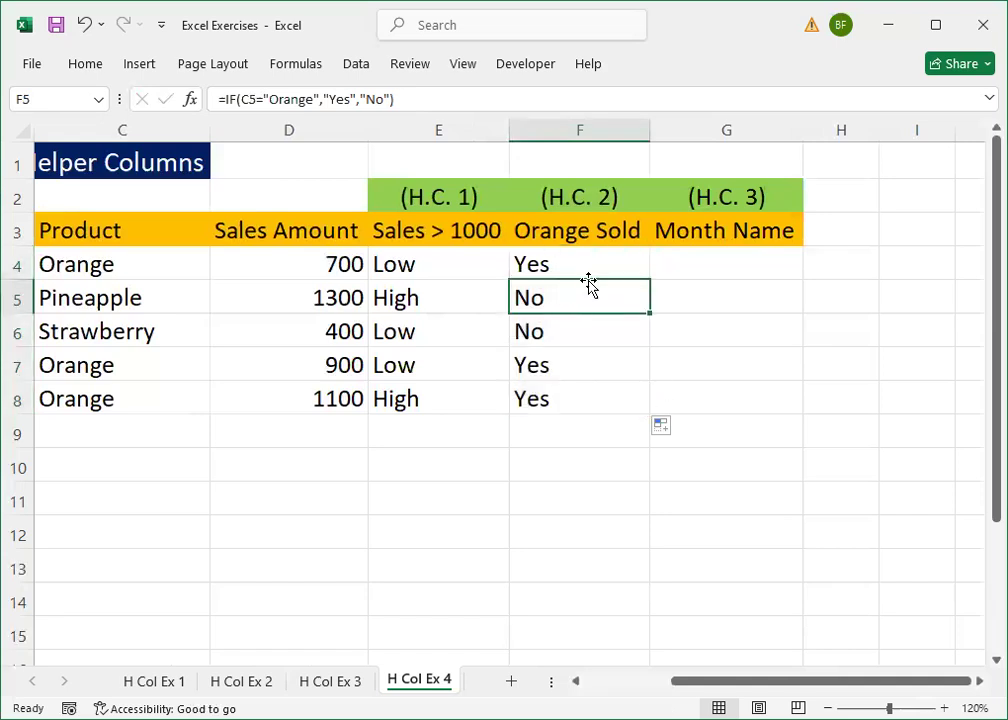
Start a formula in G4 under Month Name.
{"action": "left_click", "coordinate": [706, 256]}
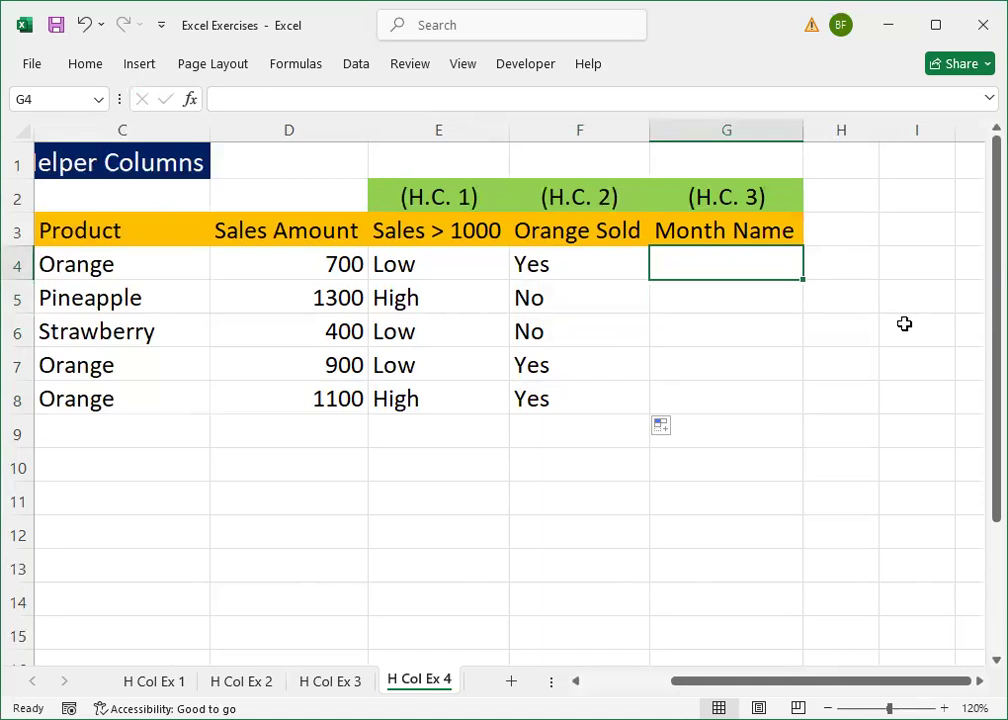
{"action": "type", "text": "="}
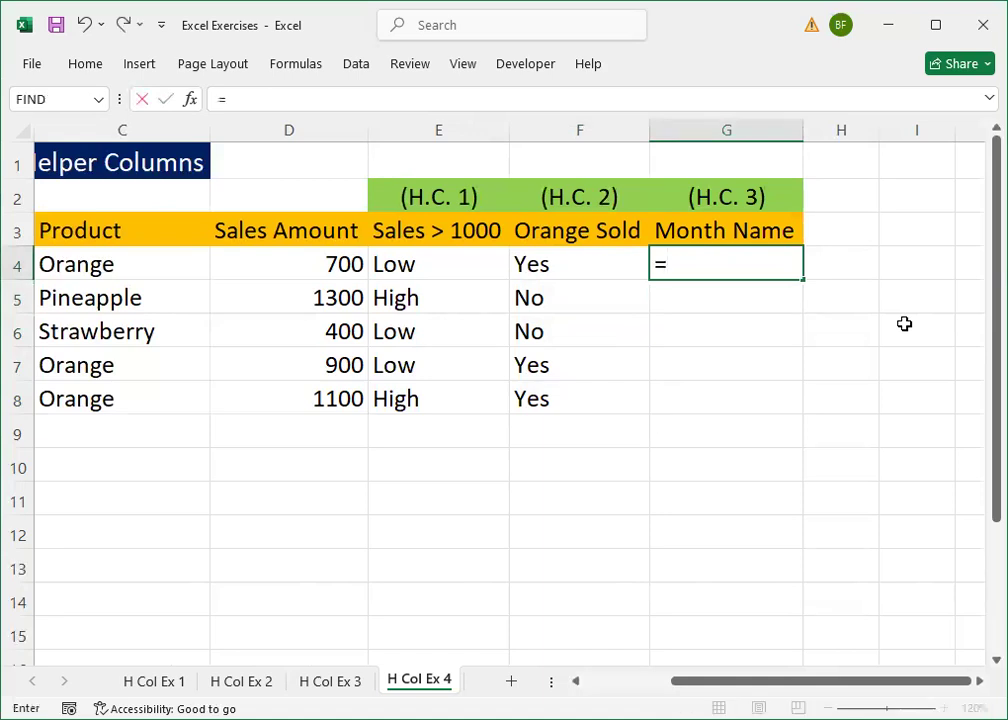
{"action": "type", "text": "text"}
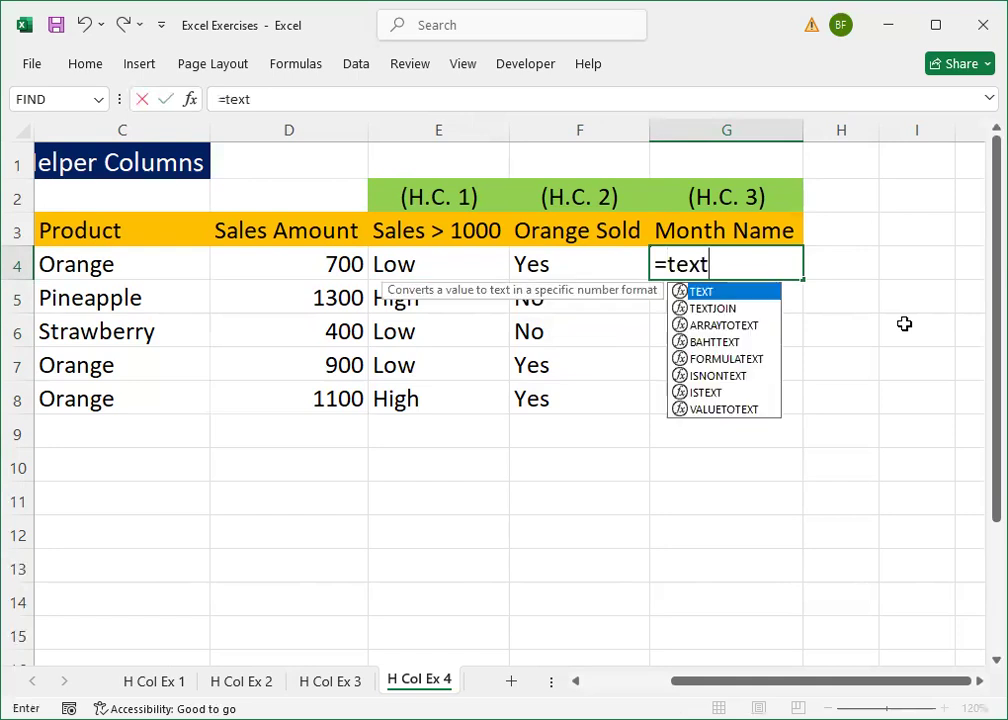
{"action": "key", "text": "BackSpace"}
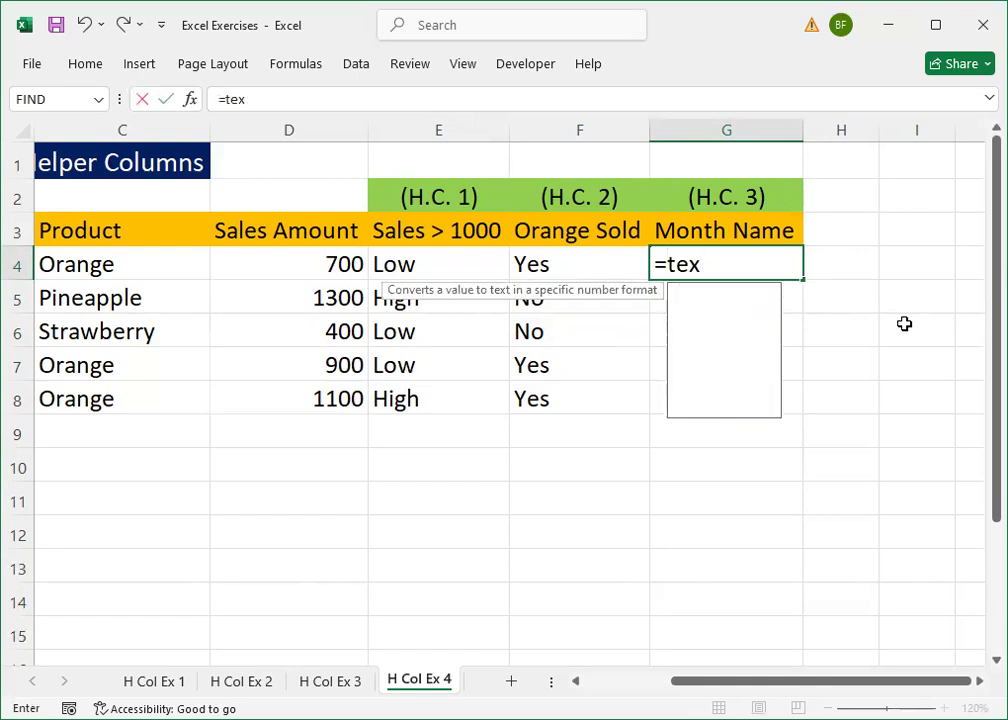
{"action": "key", "text": "BackSpace"}
{"action": "key", "text": "BackSpace"}
{"action": "key", "text": "BackSpace"}
{"action": "left_click_drag", "start_coordinate": [706, 681], "coordinate": [596, 681]}
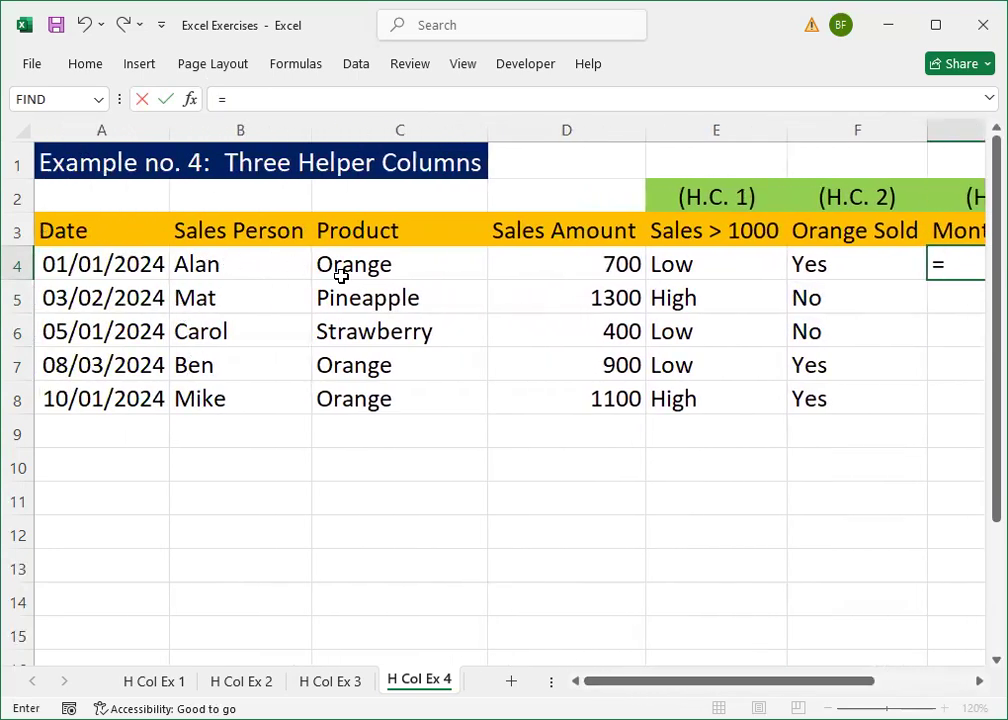
{"action": "left_click", "coordinate": [113, 263]}
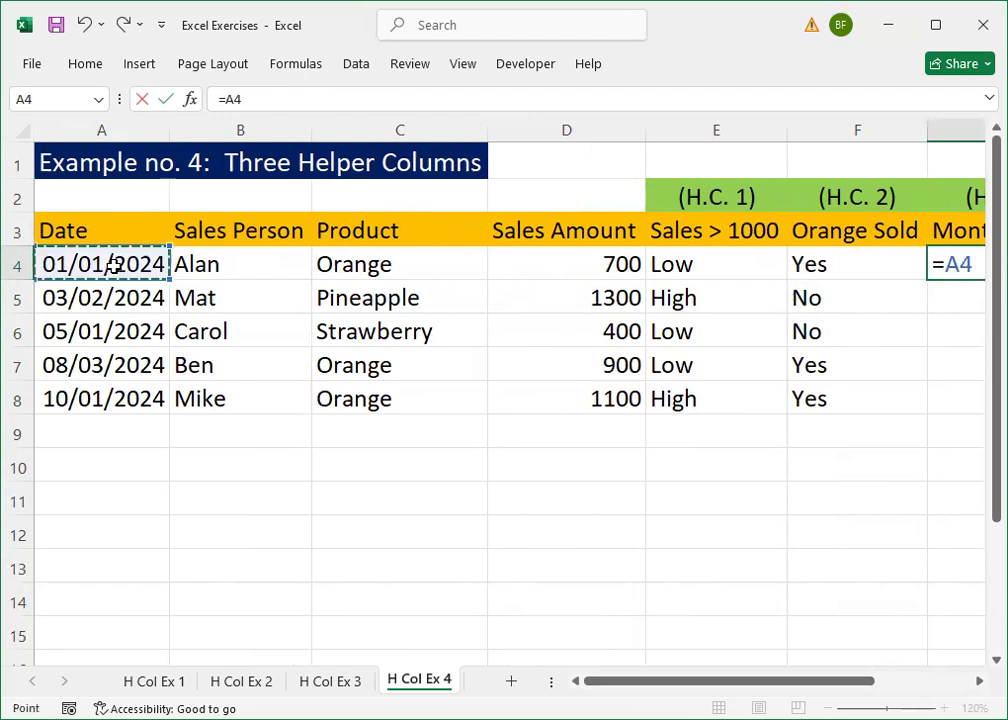
{"action": "left_click_drag", "start_coordinate": [675, 684], "coordinate": [793, 682]}
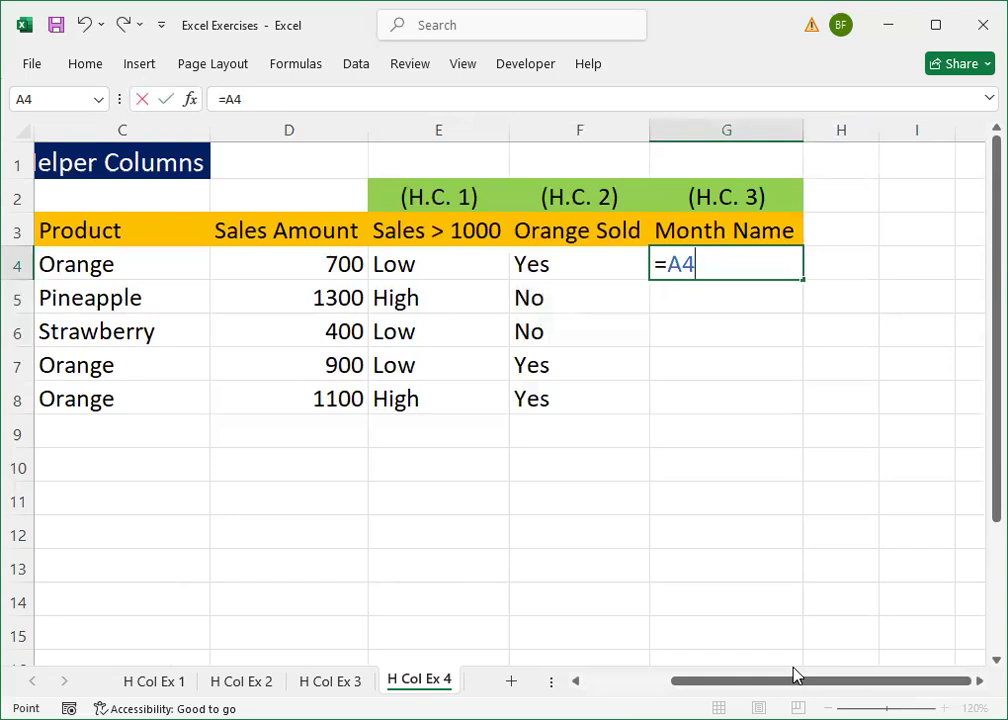
{"action": "key", "text": "BackSpace"}
{"action": "key", "text": "BackSpace"}
Complete the G4 formula as =TEXT(A4,"mmmm") to return the full month name of the date in A4.
{"action": "type", "text": "text"}
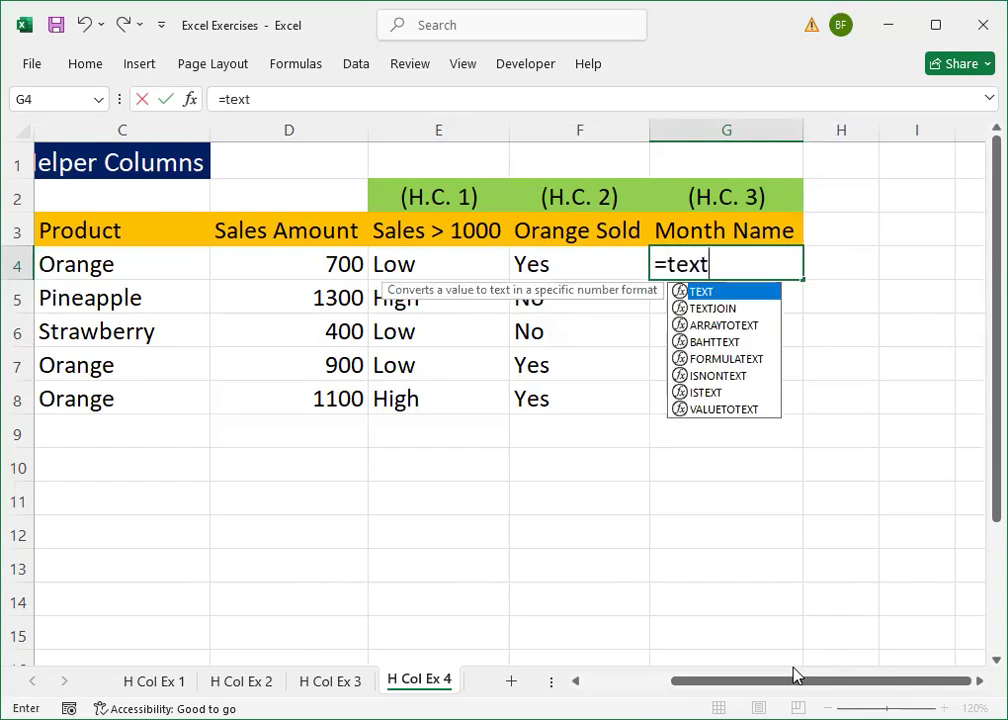
{"action": "key", "text": "Tab"}
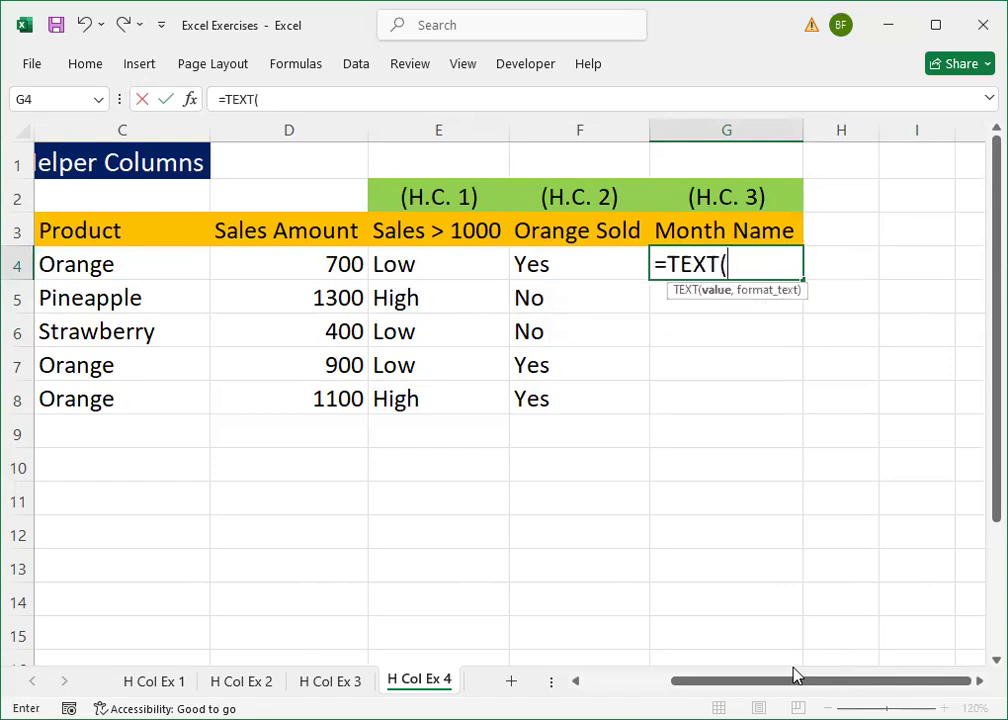
{"action": "type", "text": "A4,\"mm"}
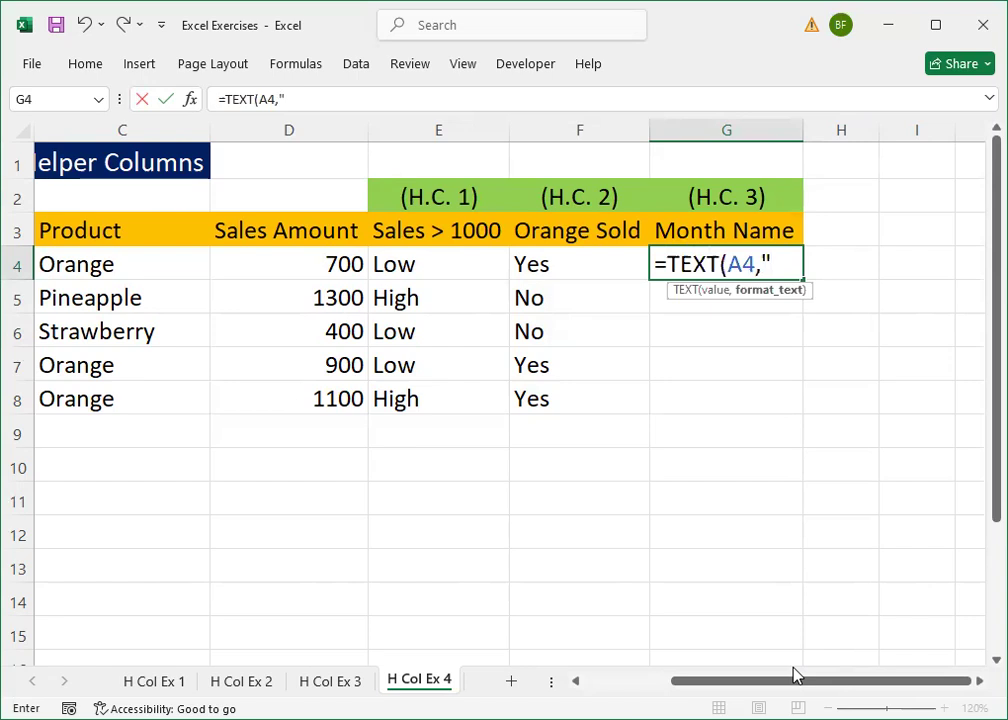
{"action": "type", "text": "mm"}
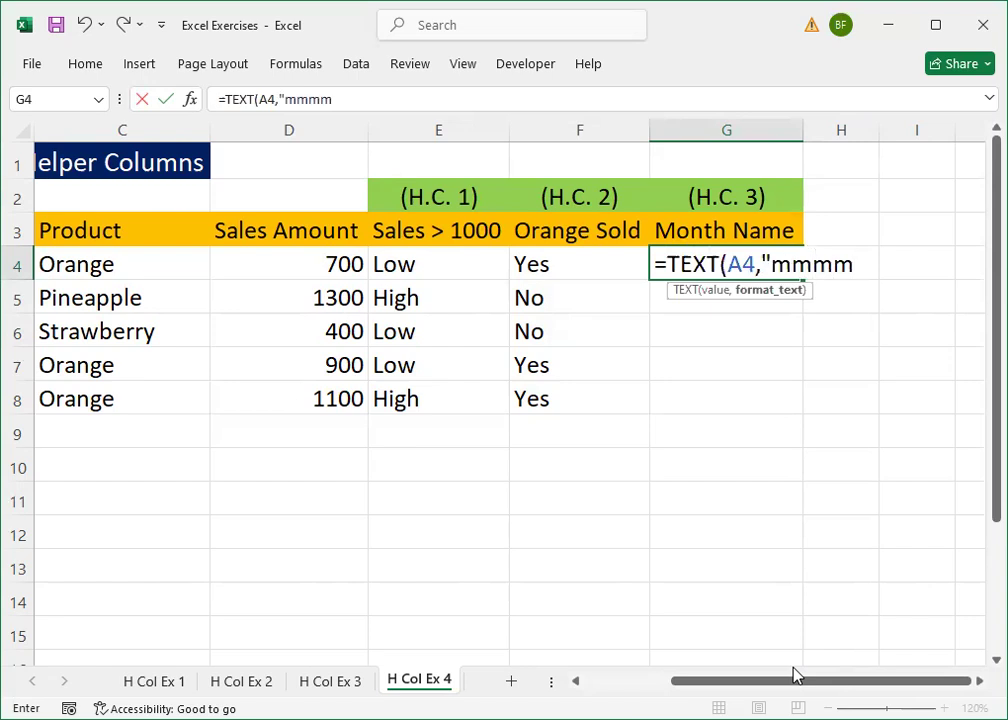
{"action": "type", "text": "\")"}
{"action": "key", "text": "Return"}
Copy the G4 month name formula down through G8 and return to column A below the table.
{"action": "key", "text": "Up"}
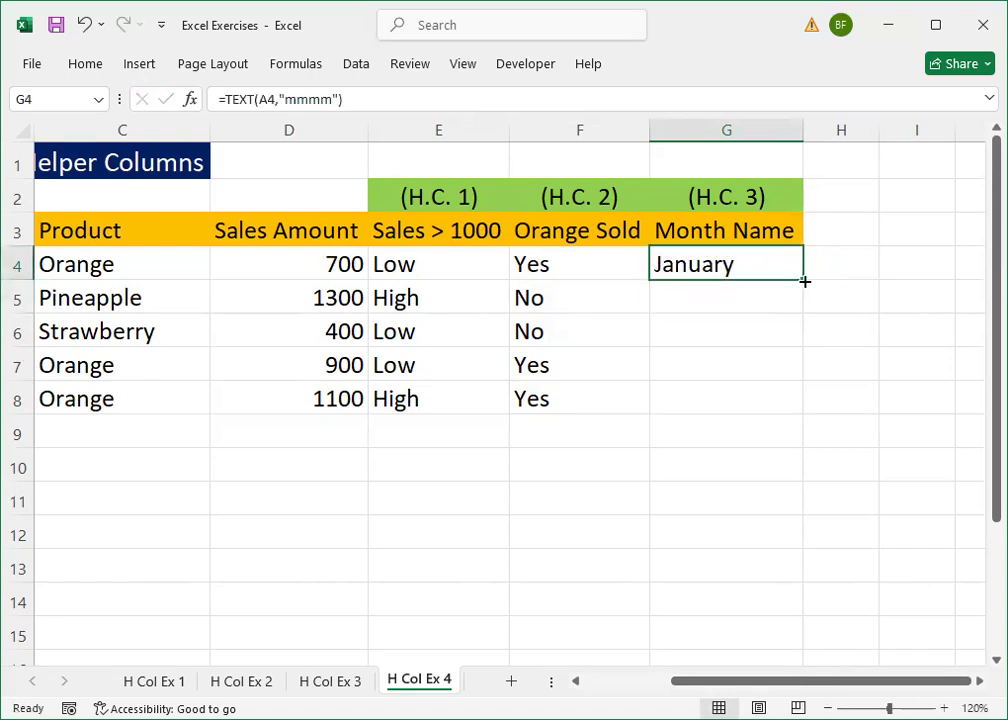
{"action": "left_click_drag", "start_coordinate": [803, 279], "coordinate": [803, 412]}
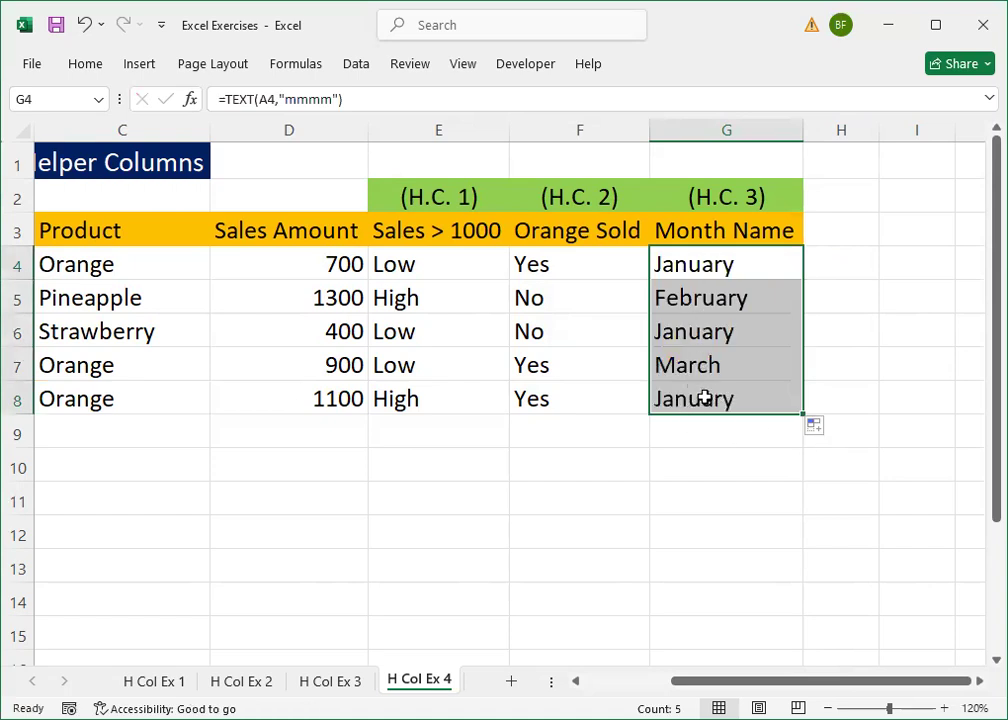
{"action": "left_click", "coordinate": [574, 429]}
{"action": "key", "text": "Left"}
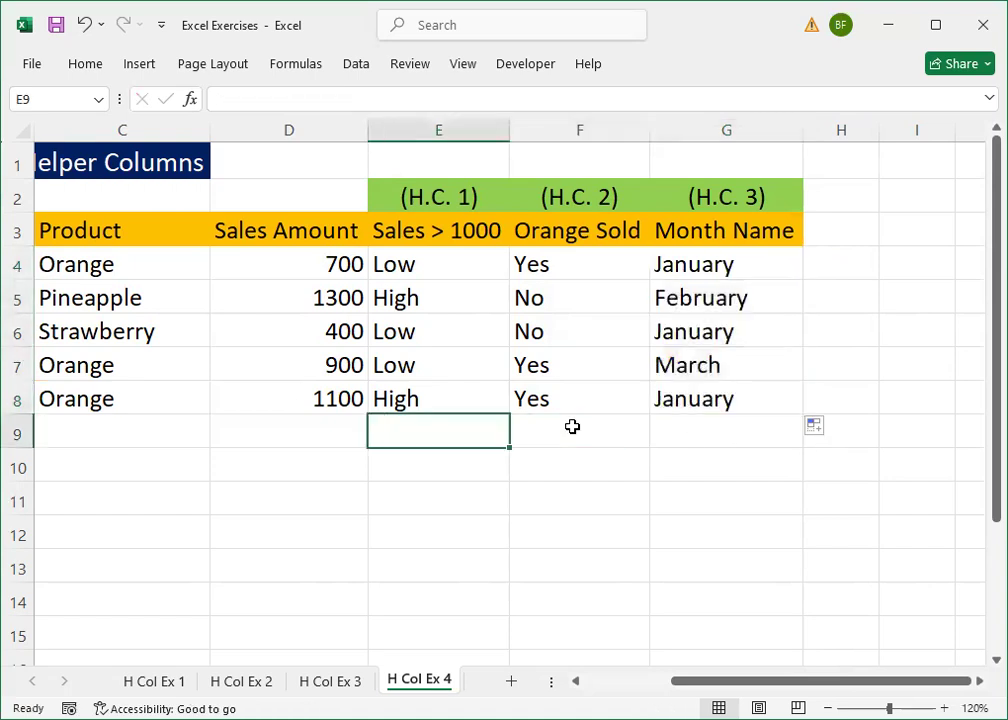
{"action": "key", "text": "Home"}
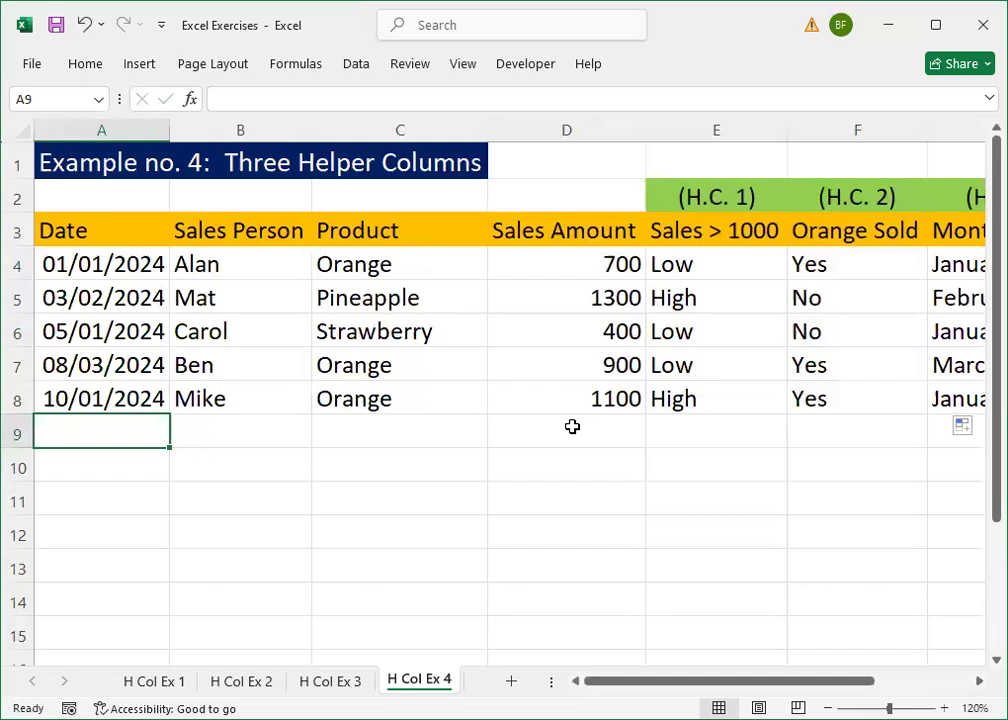